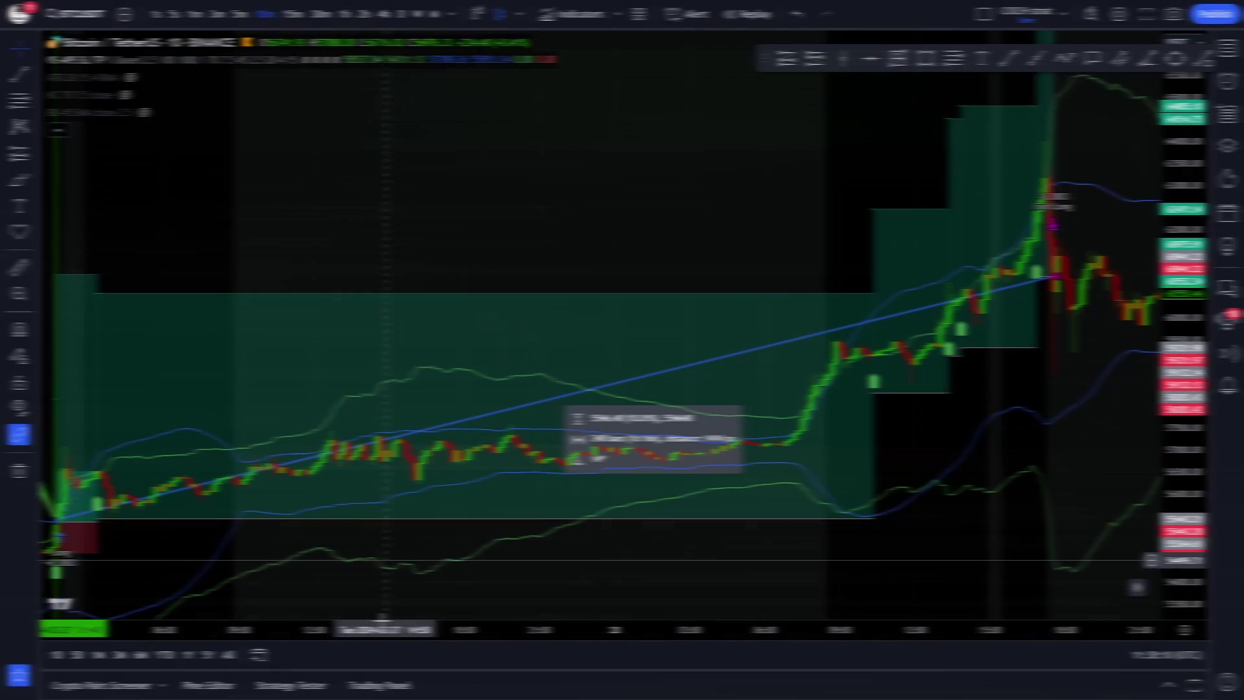
click(312, 685)
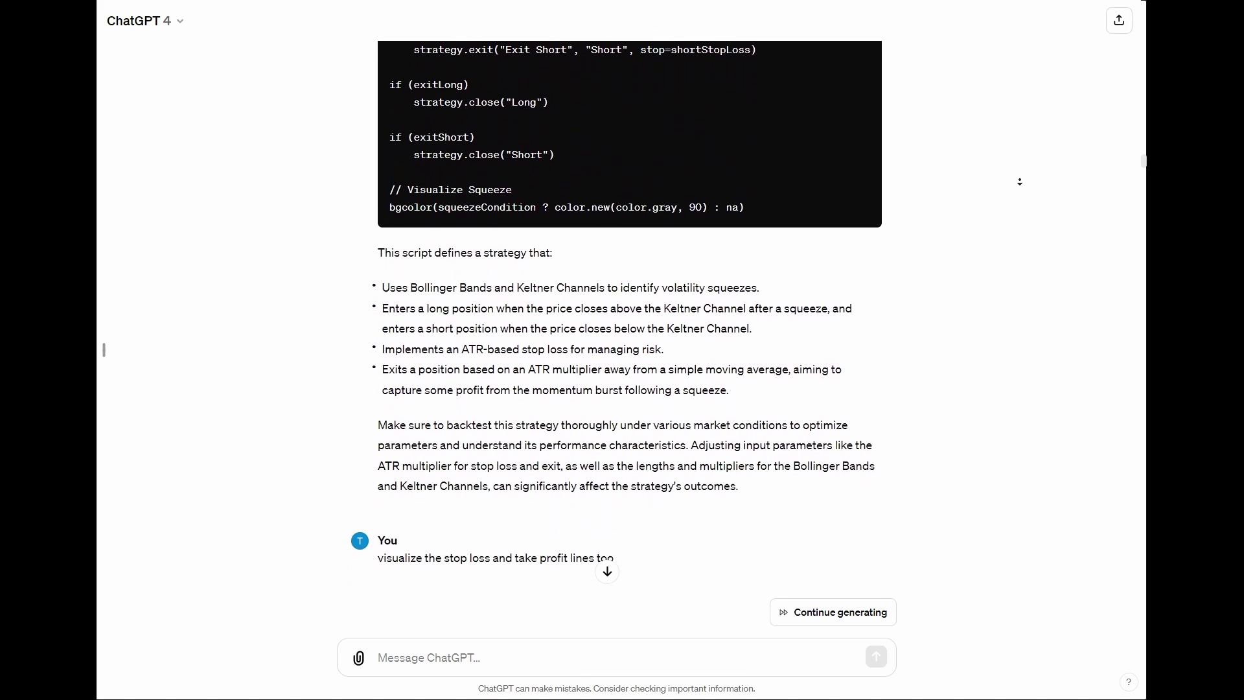
- Read the three trading strategy concepts, the Volatility Squeeze and Momentum Burst coding prompt and the first Pine Script generated from it
middle_click(1019, 183)
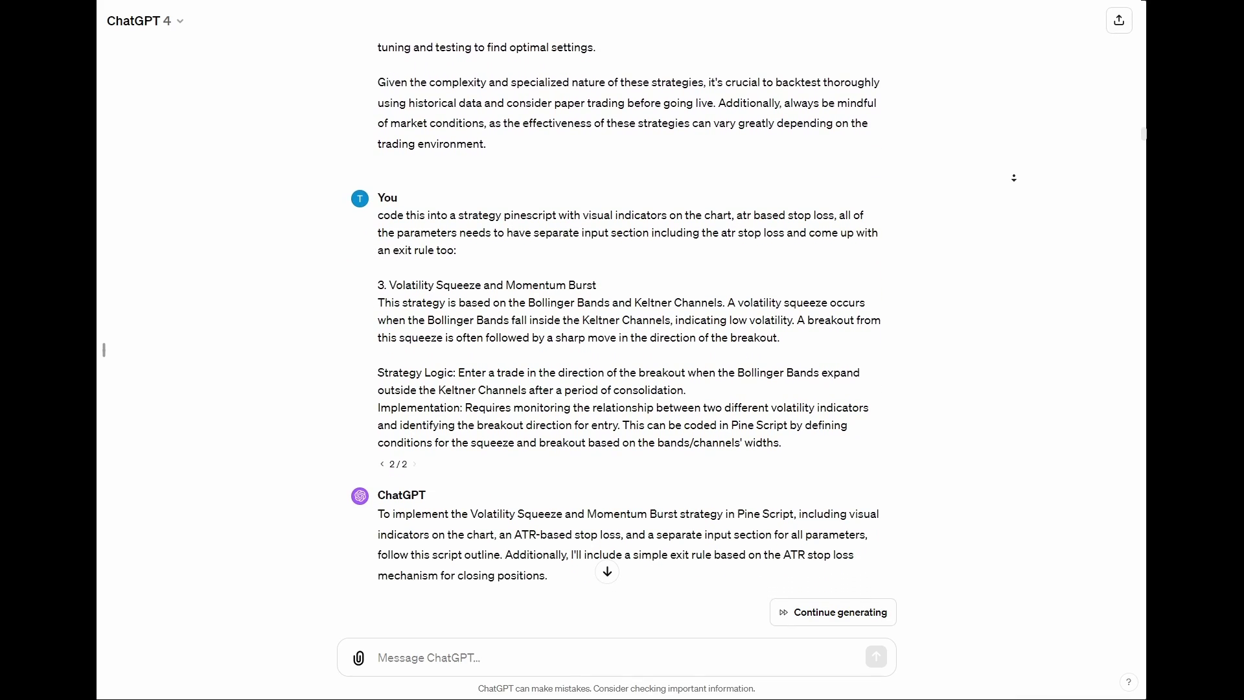
scroll(615, 317, down, 5)
scroll(615, 317, down, 2)
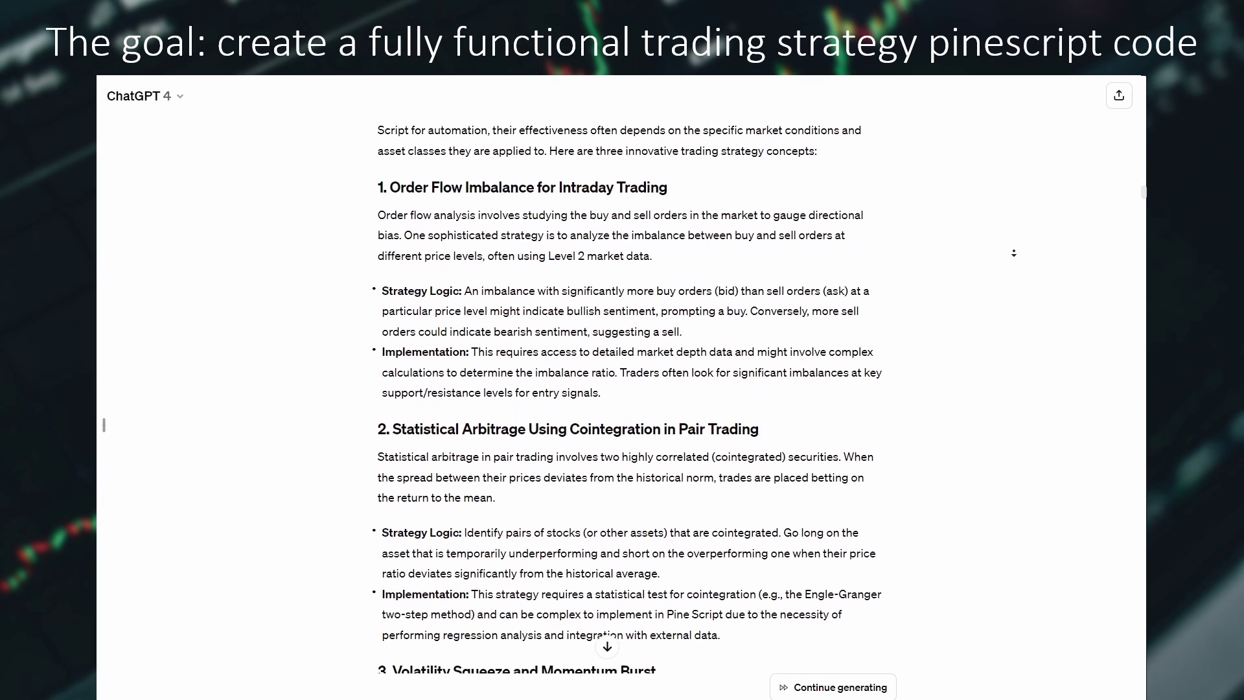
scroll(628, 388, down, 6)
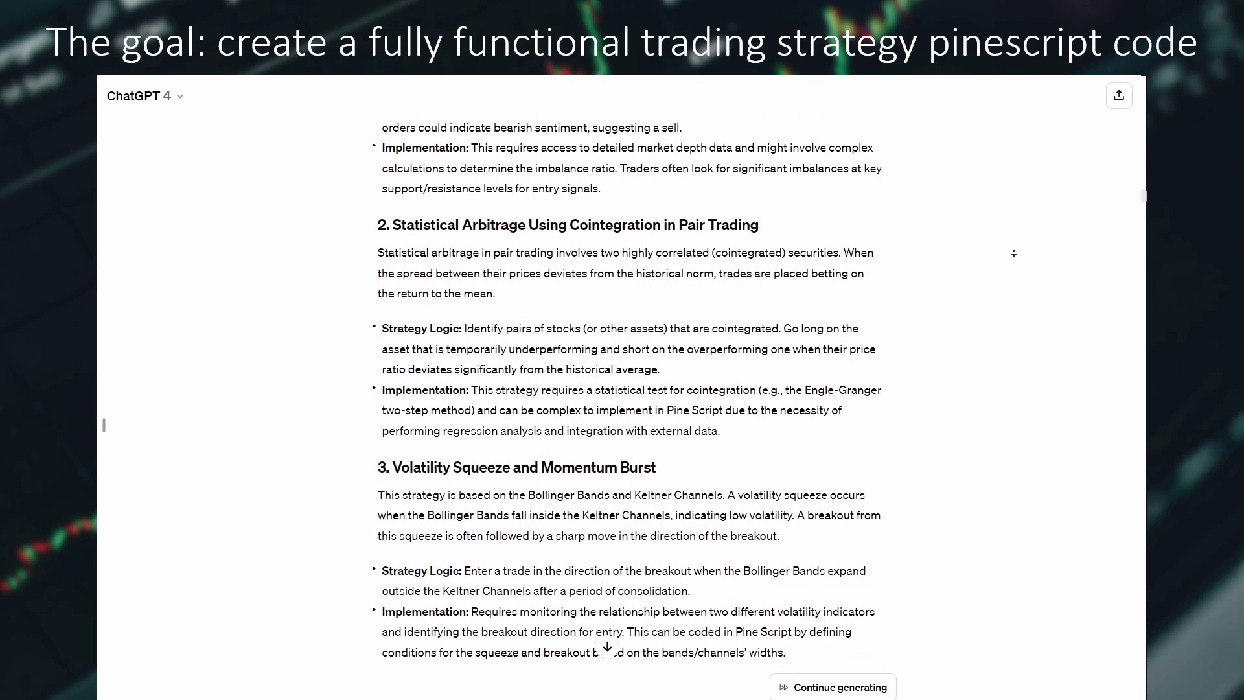
scroll(1014, 253, down, 6)
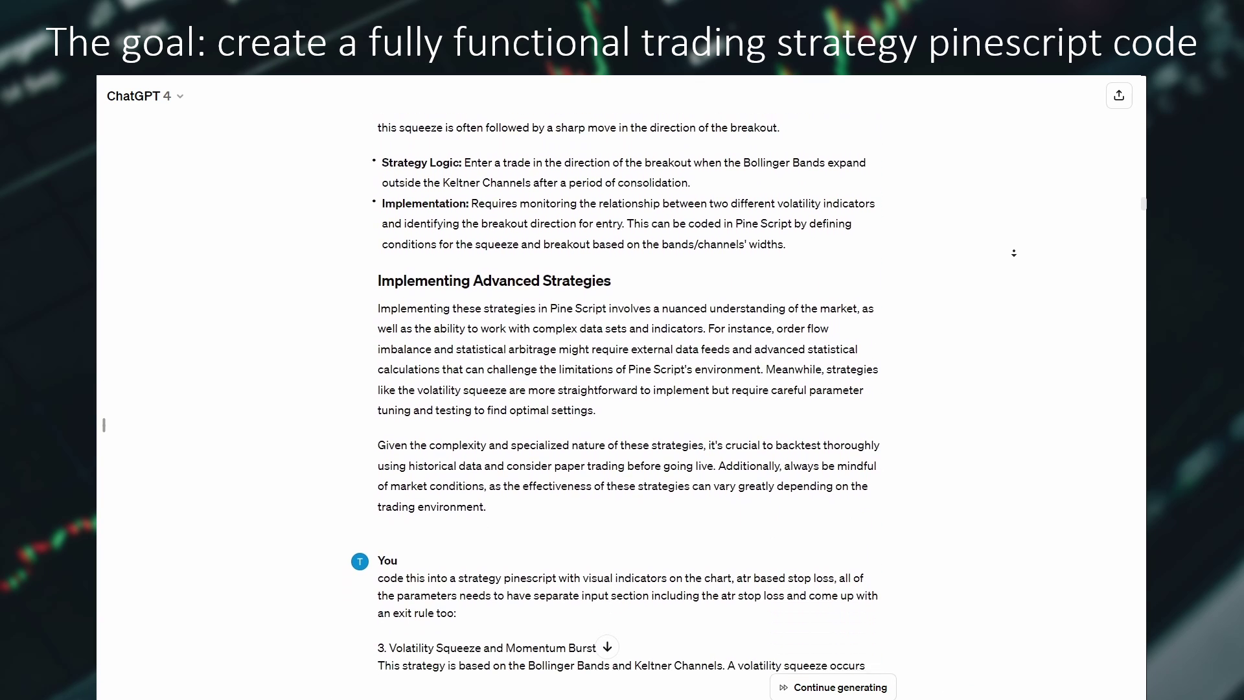
scroll(1014, 253, down, 5)
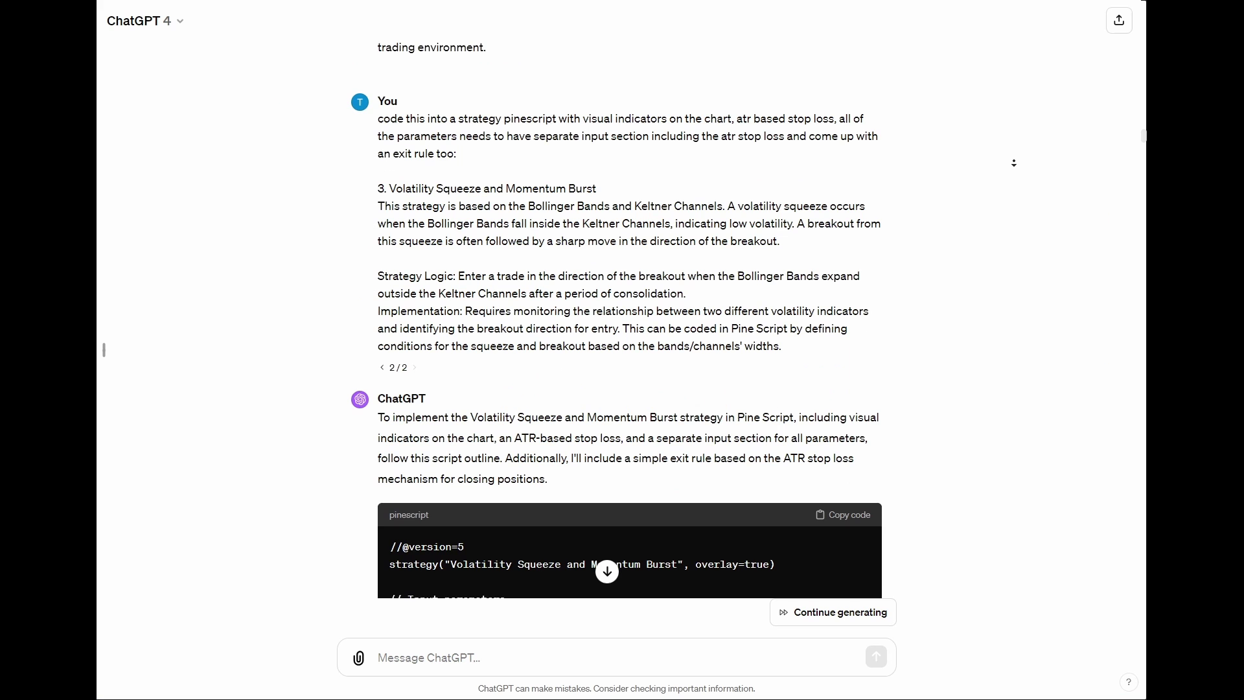
scroll(1015, 155, down, 4)
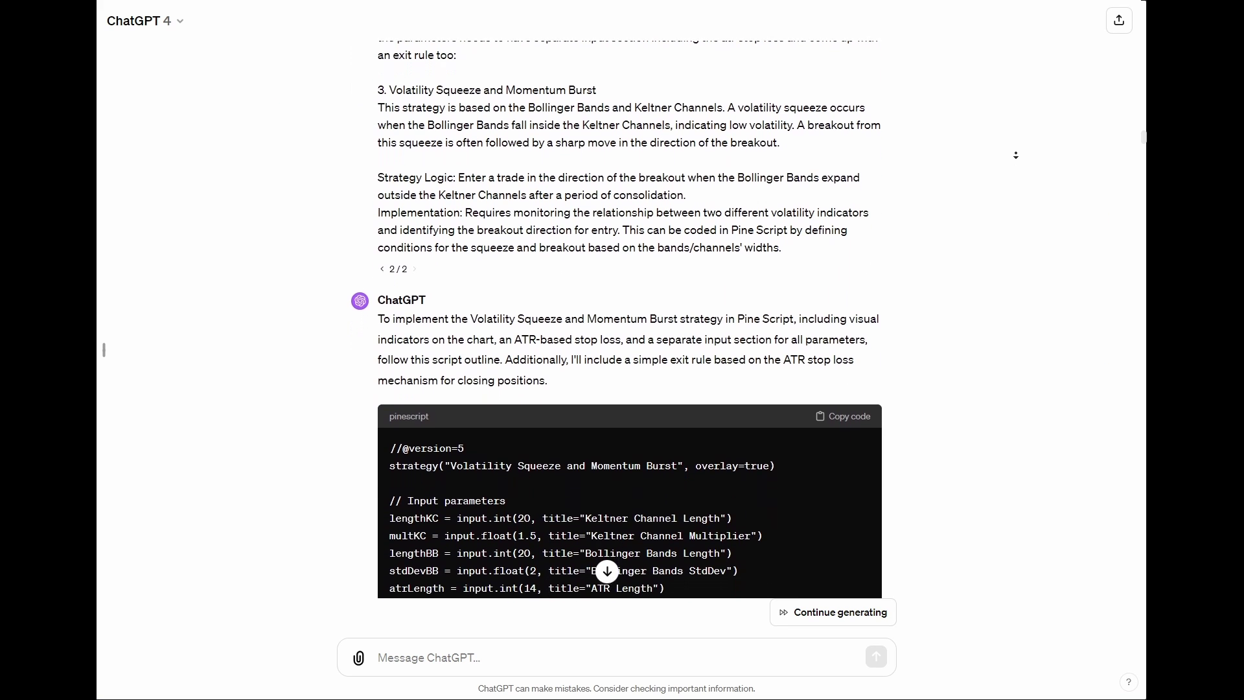
scroll(1015, 155, down, 2)
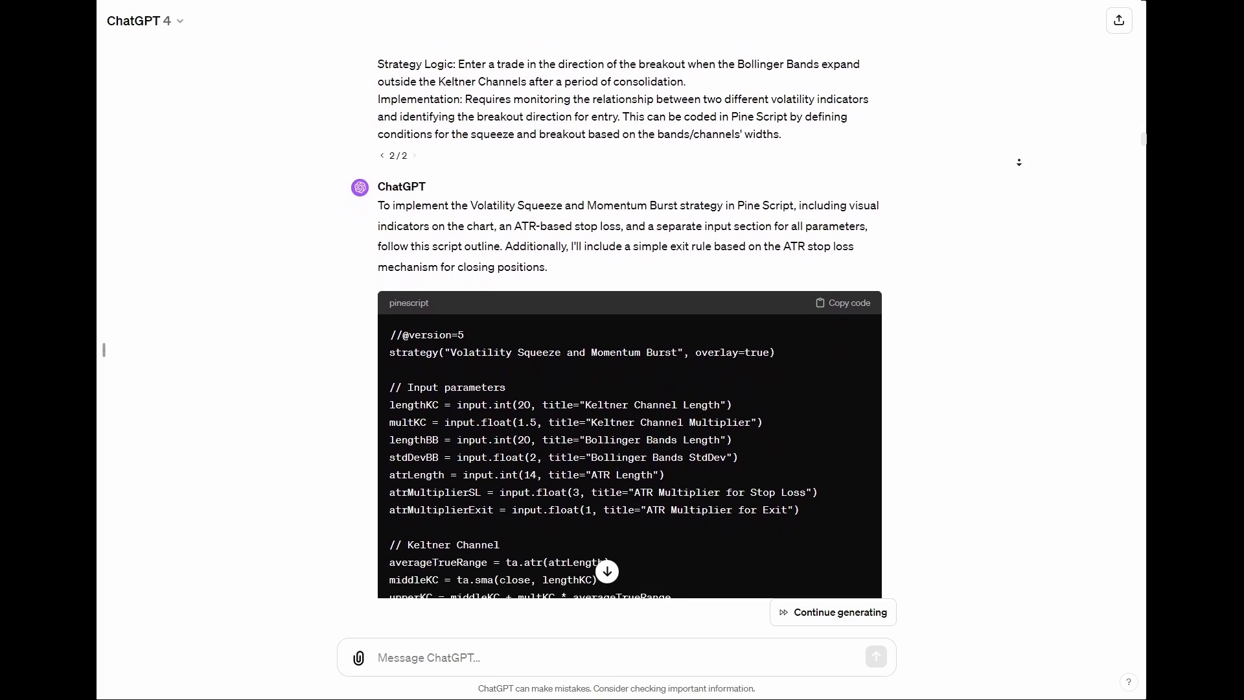
scroll(1019, 162, down, 6)
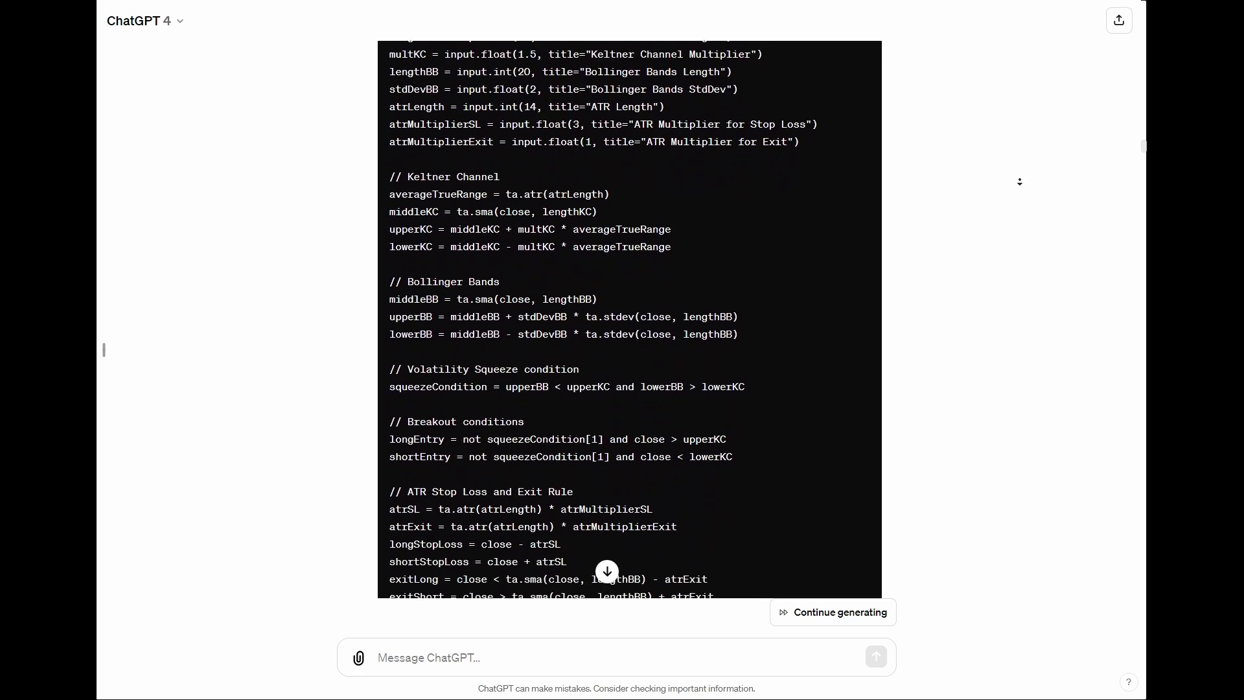
scroll(1018, 182, down, 8)
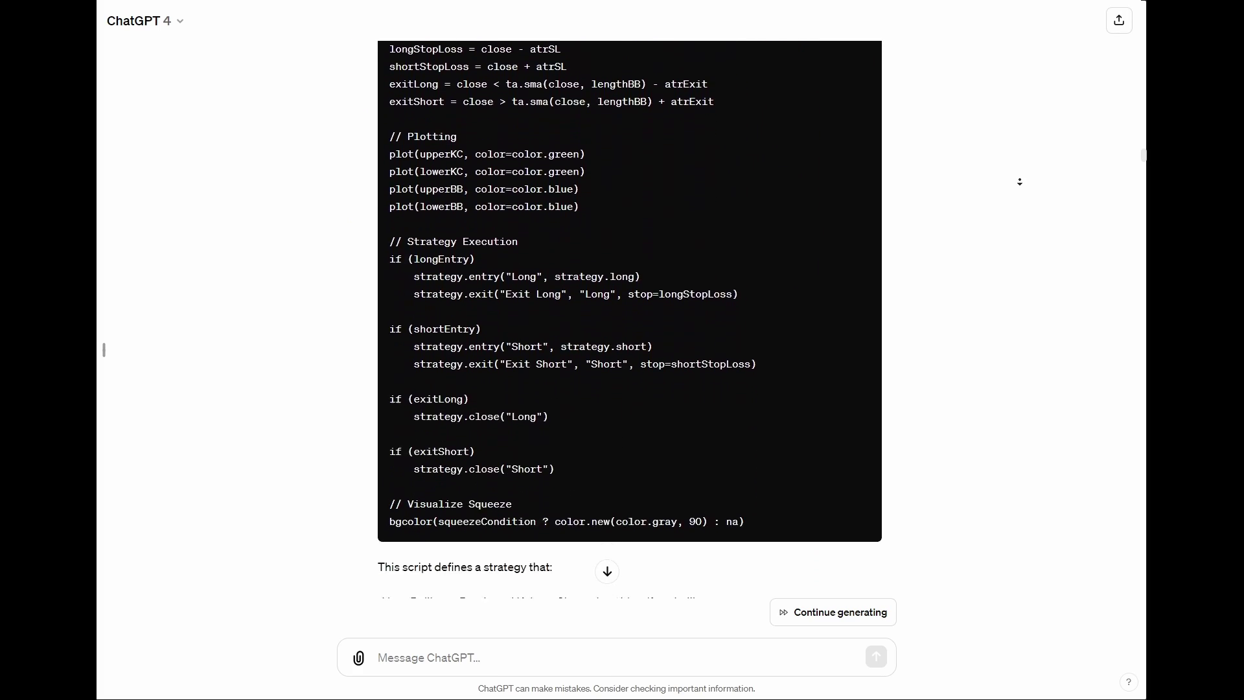
scroll(1019, 182, down, 3)
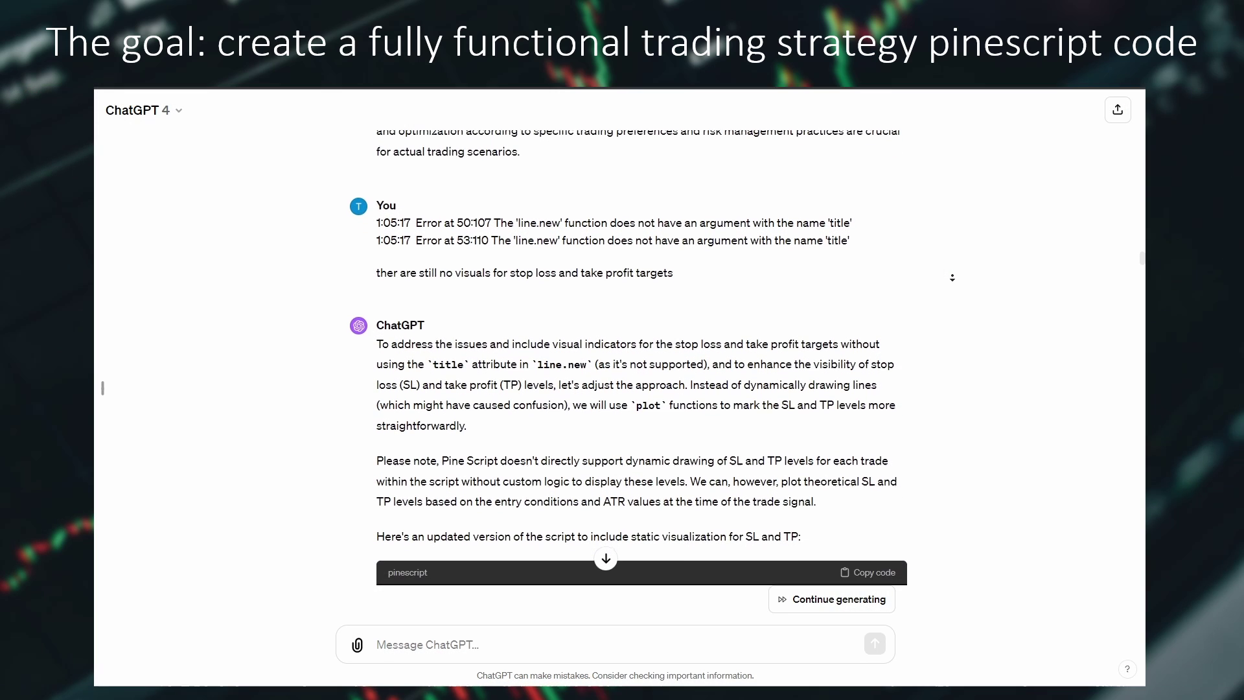
- Review the follow-up error reports, the stop loss and take profit requests, and the revised Pine Script versions
scroll(952, 278, down, 2)
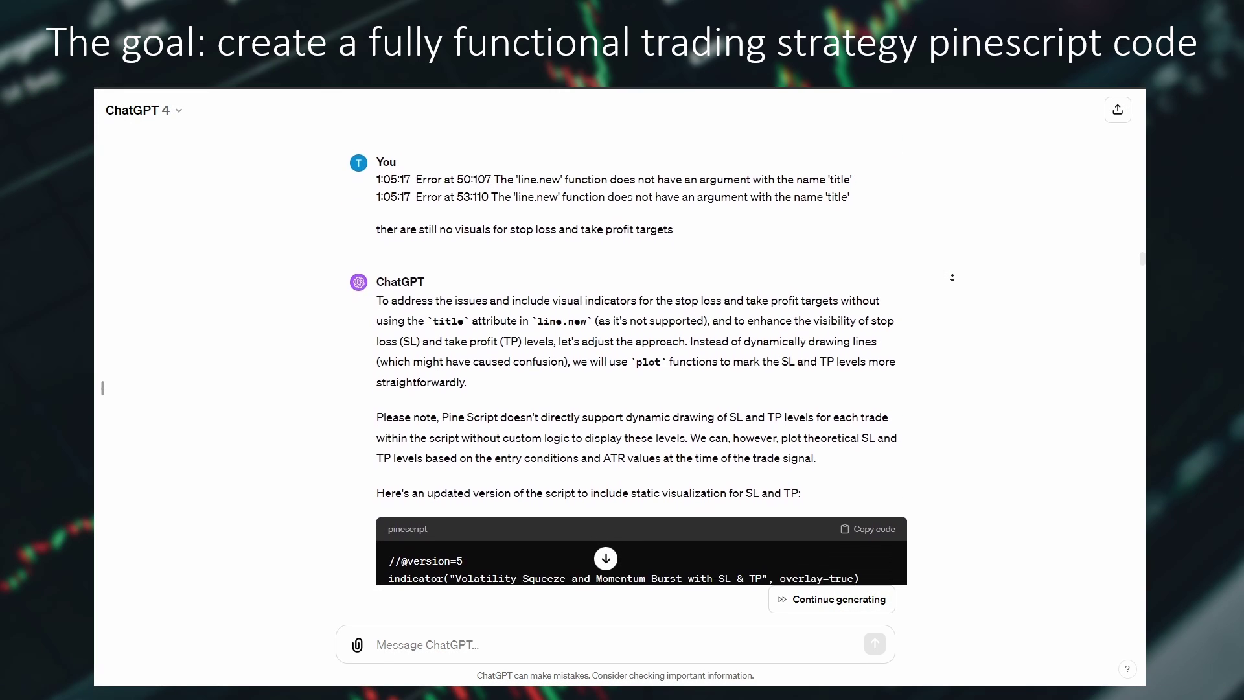
scroll(952, 278, down, 7)
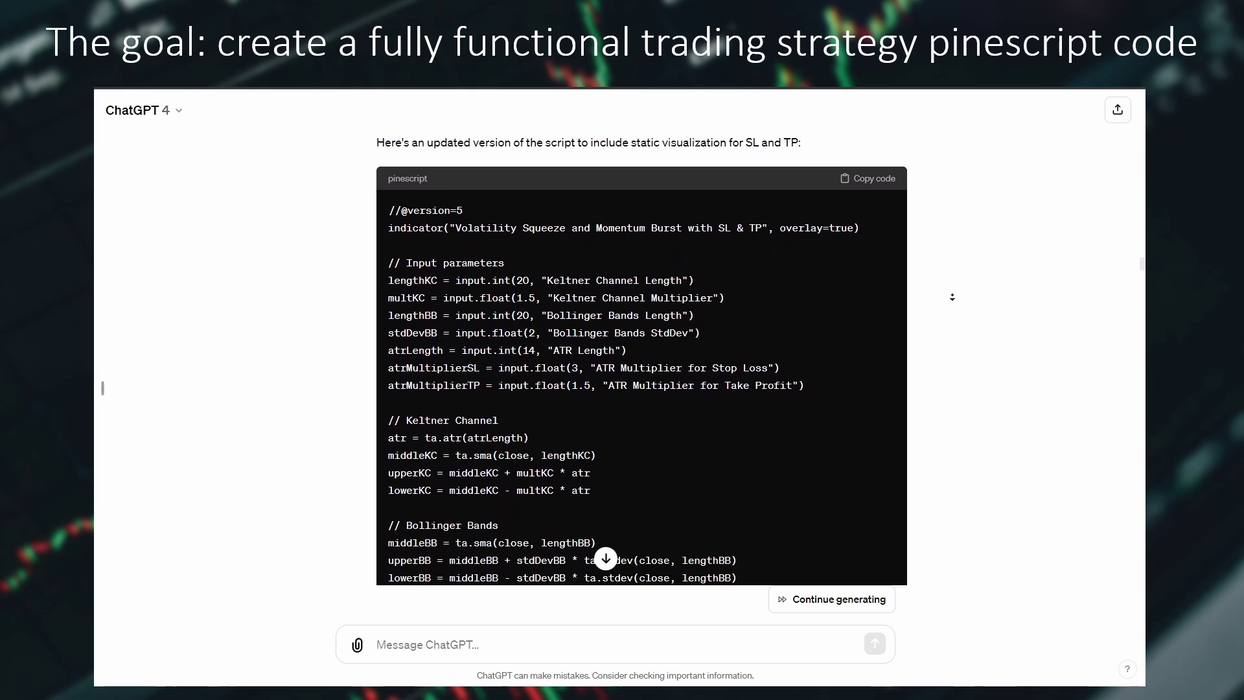
scroll(952, 301, down, 9)
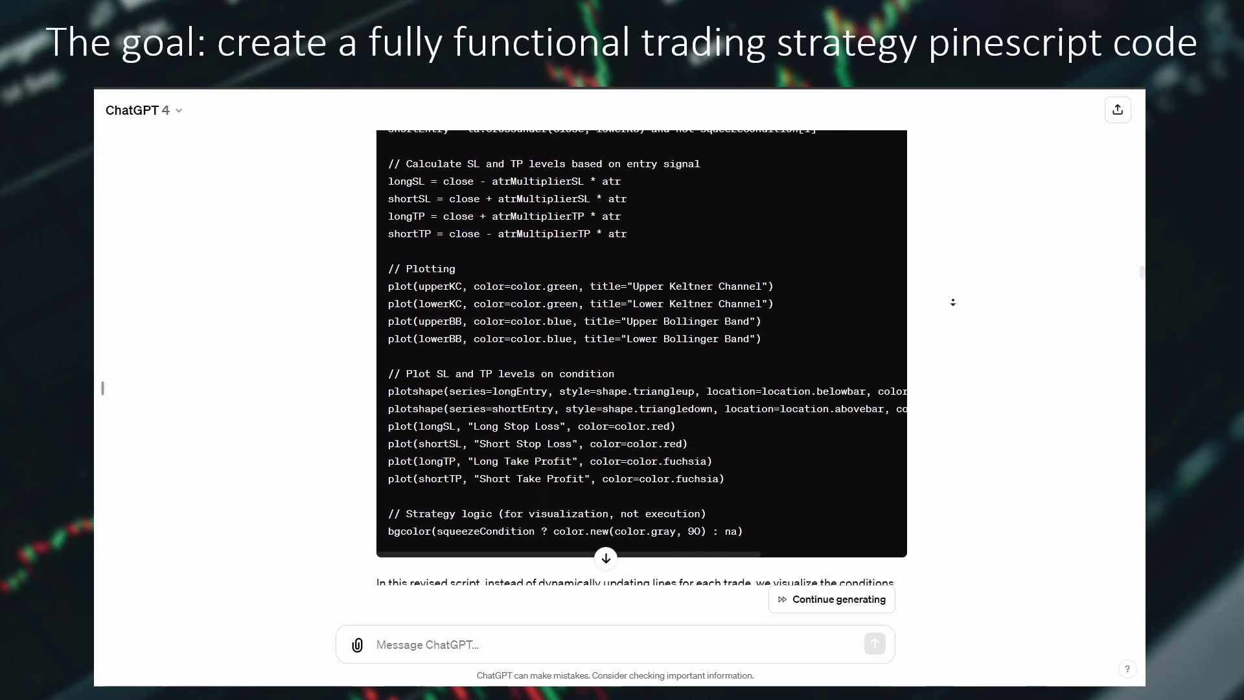
scroll(953, 302, down, 10)
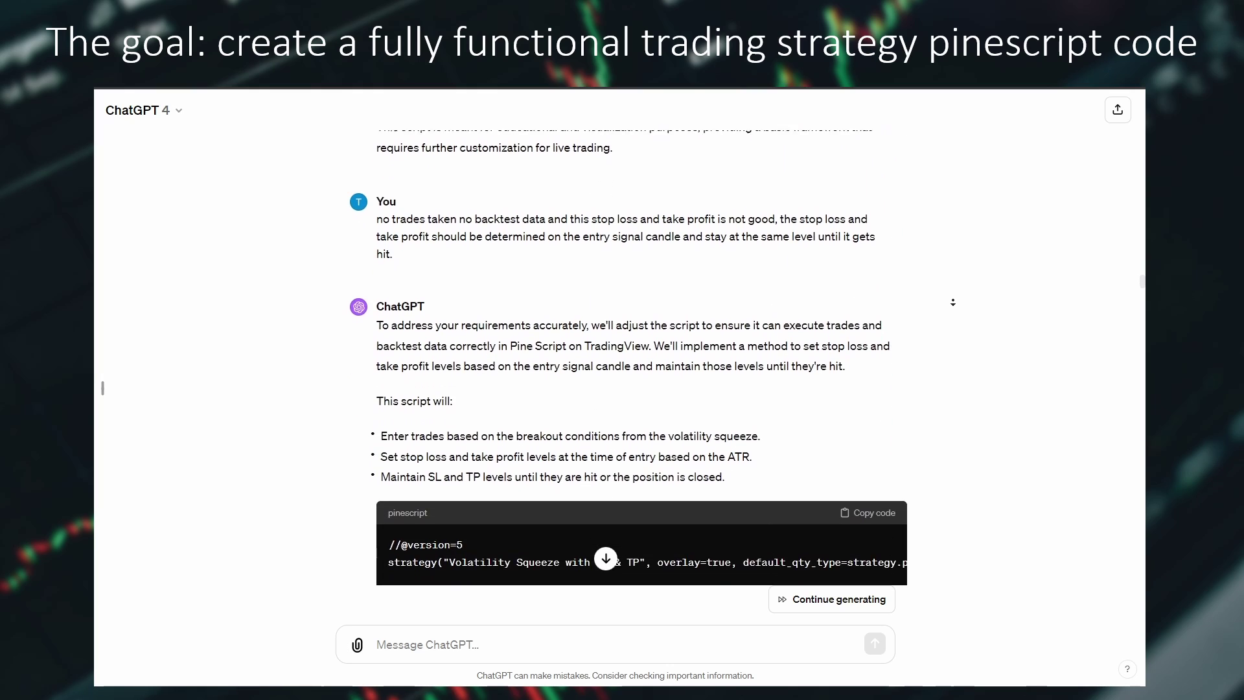
scroll(953, 302, down, 9)
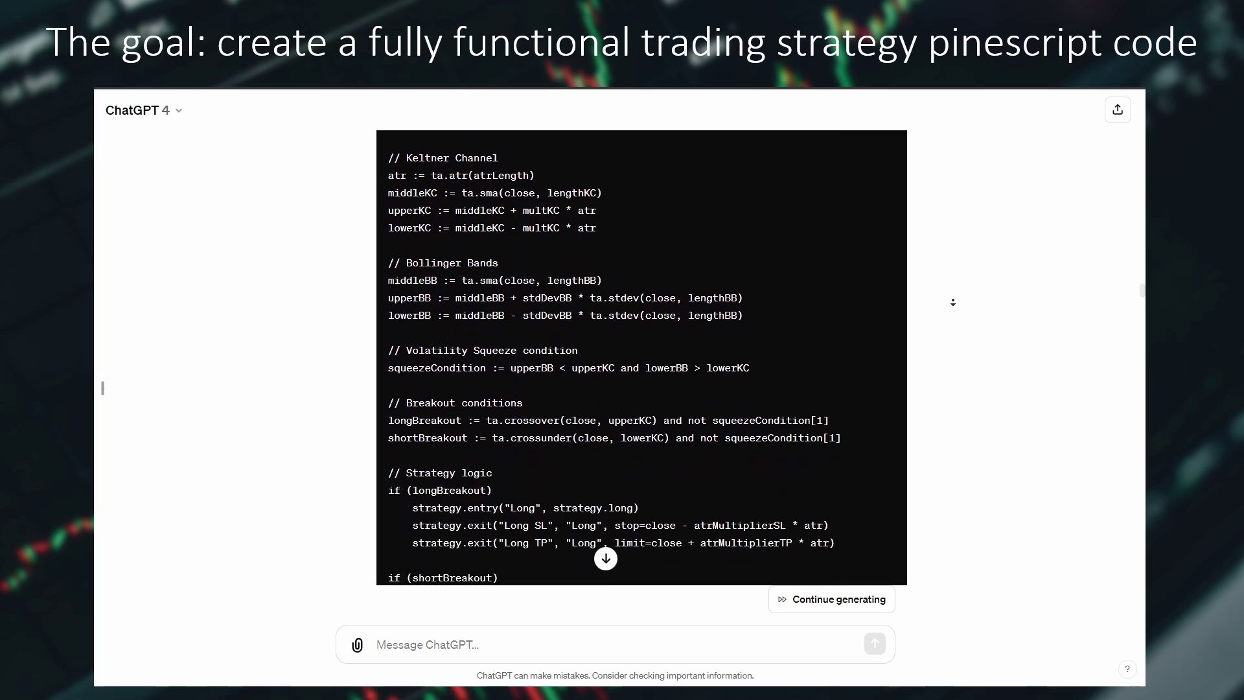
scroll(953, 302, down, 10)
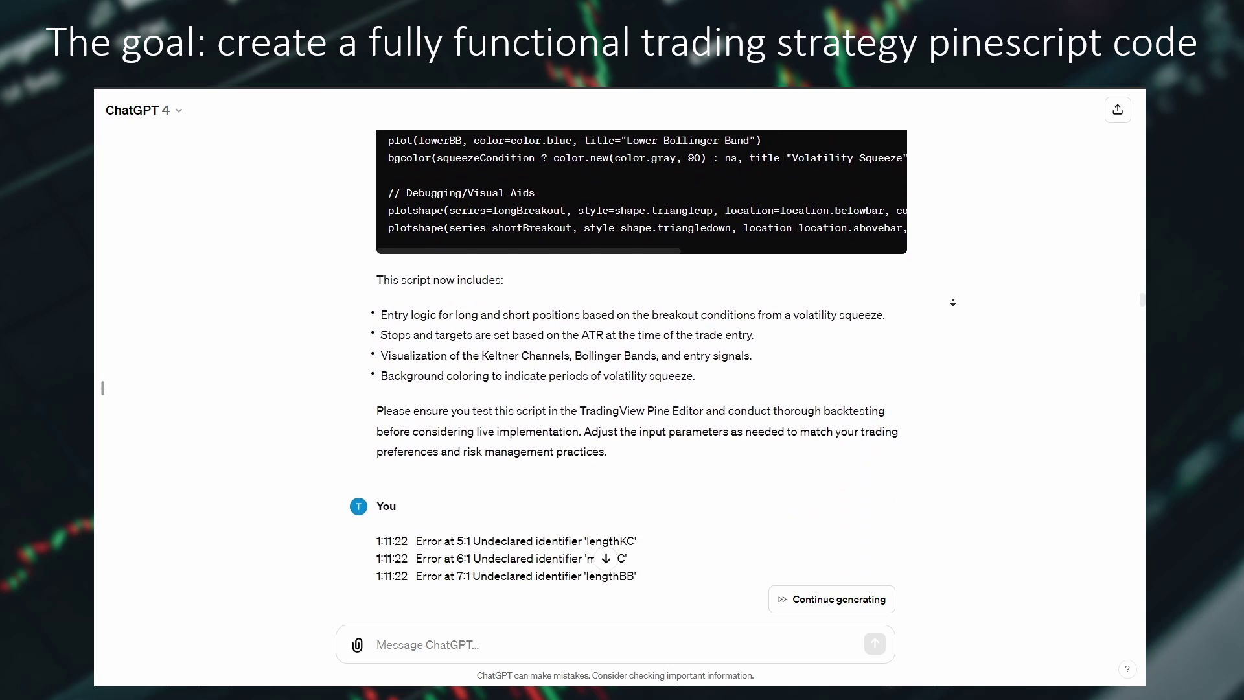
scroll(953, 302, down, 9)
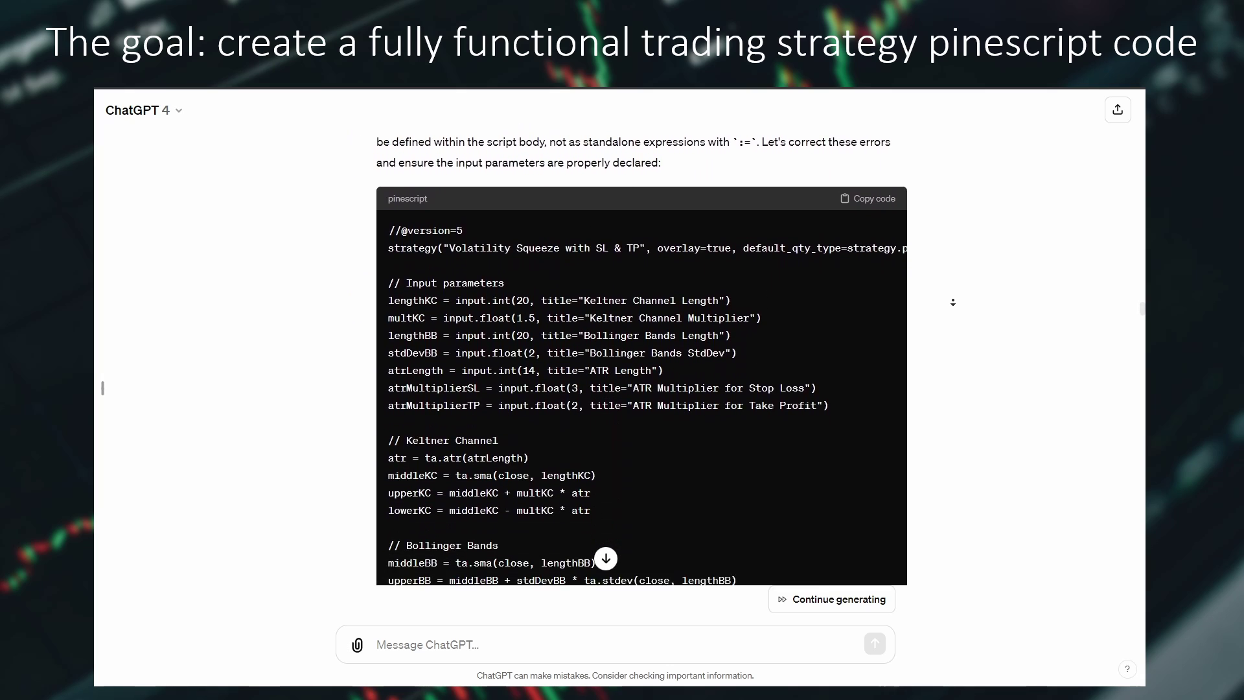
scroll(953, 302, down, 9)
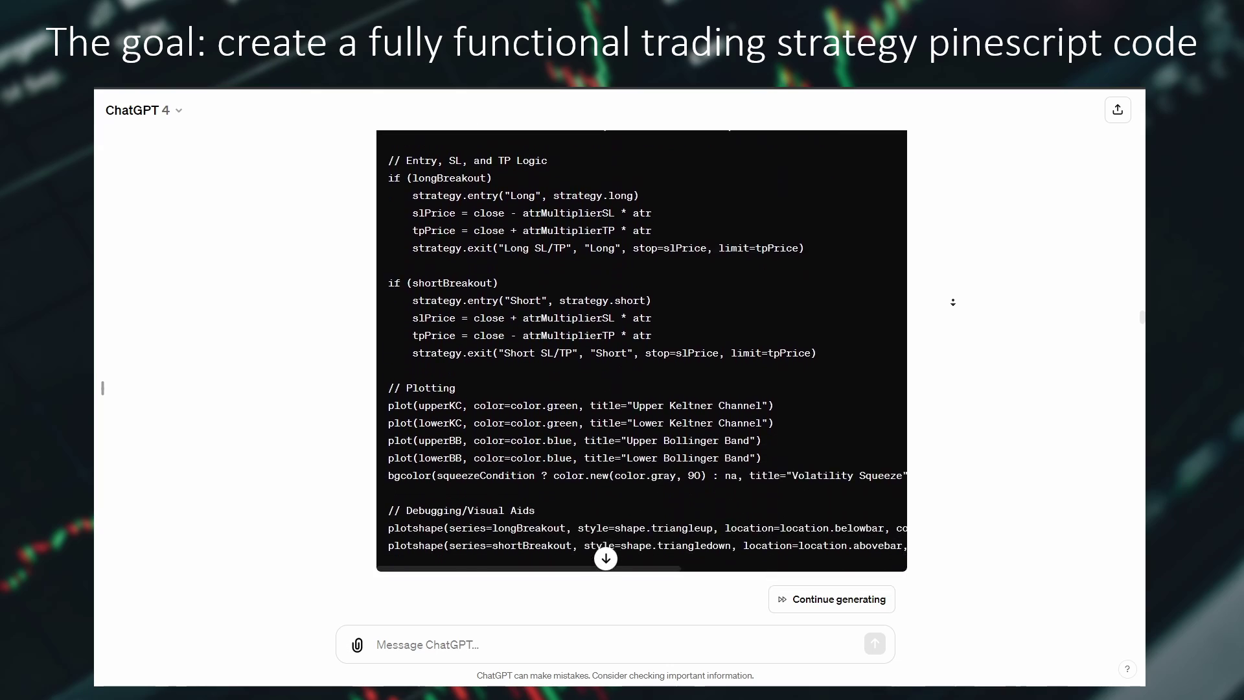
scroll(953, 302, down, 3)
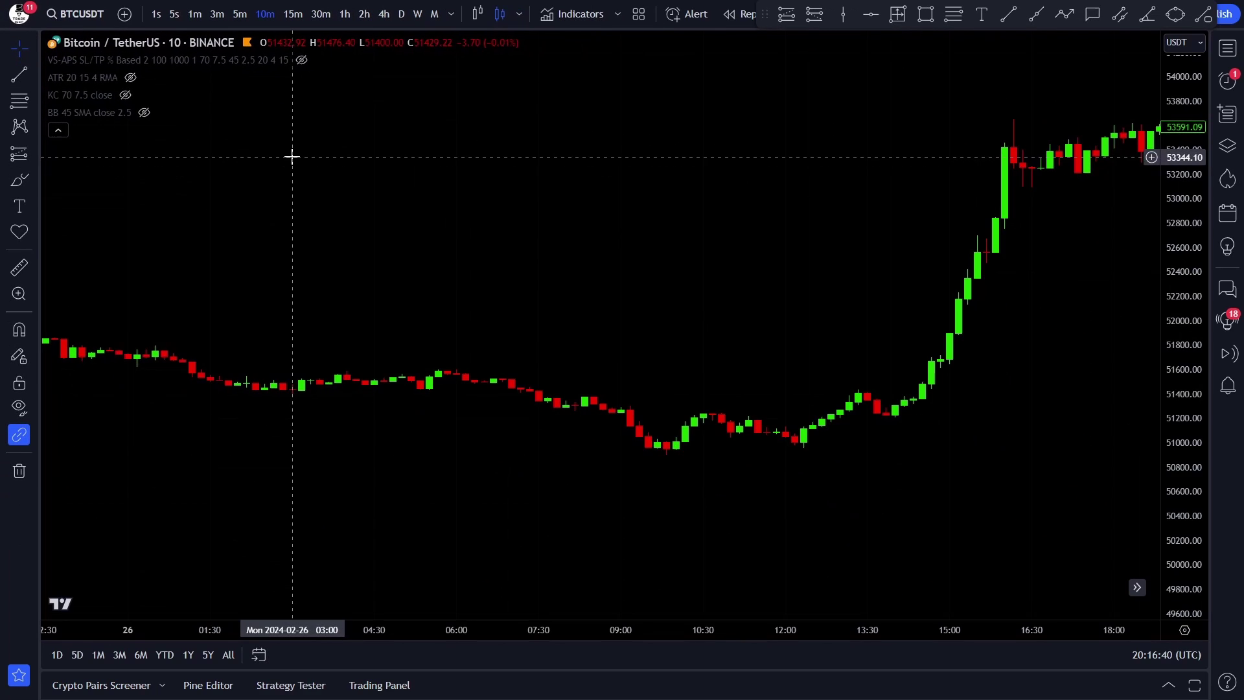
- Switch to TradingView and show the hidden KC, BB and ATR indicators on the BTCUSDT chart
mouse_move(106, 97)
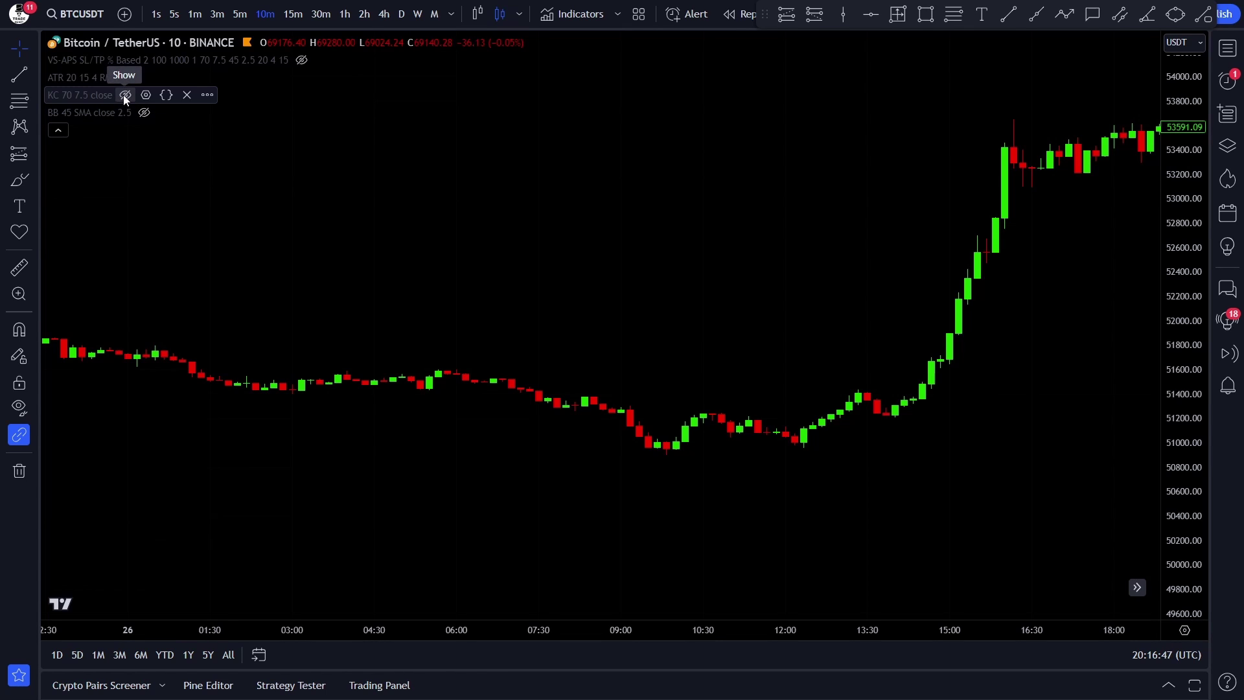
click(124, 95)
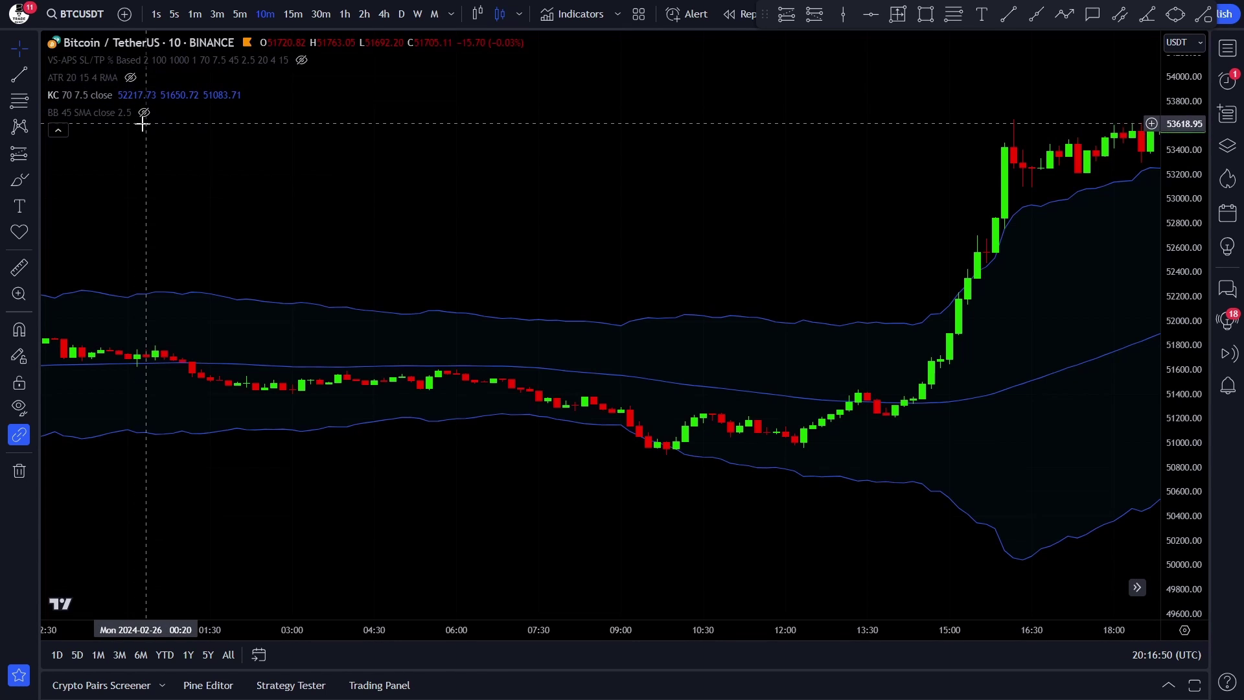
click(143, 113)
mouse_move(128, 79)
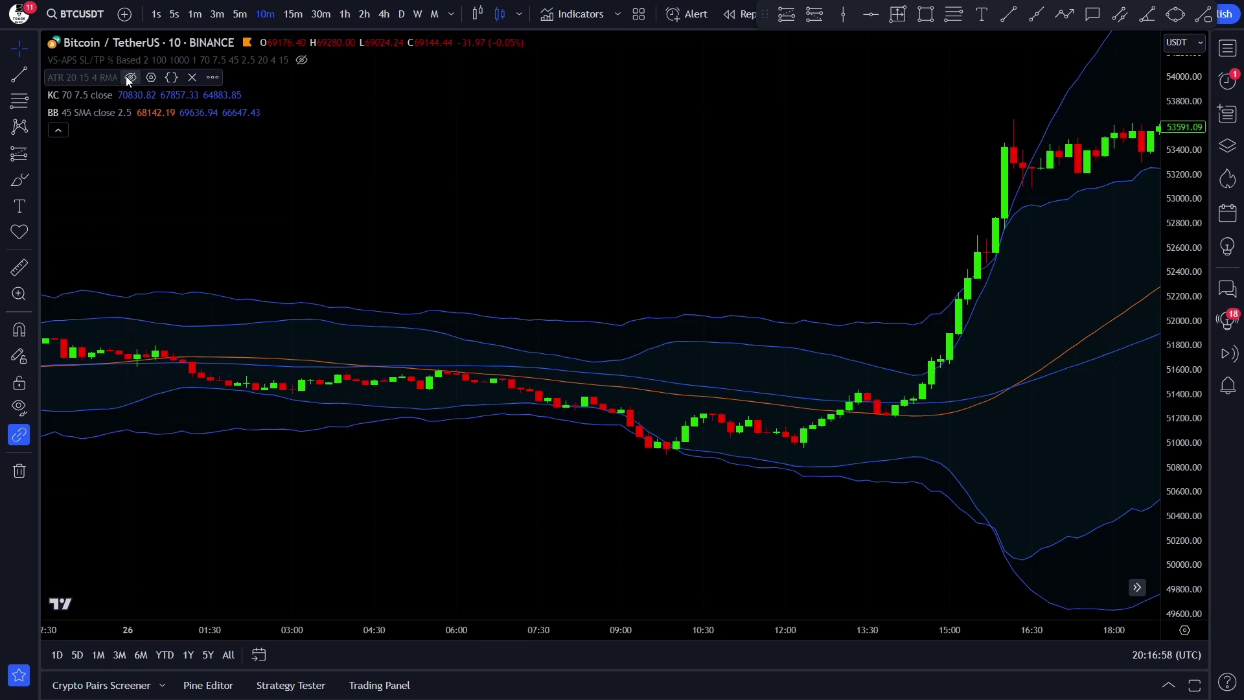
click(129, 78)
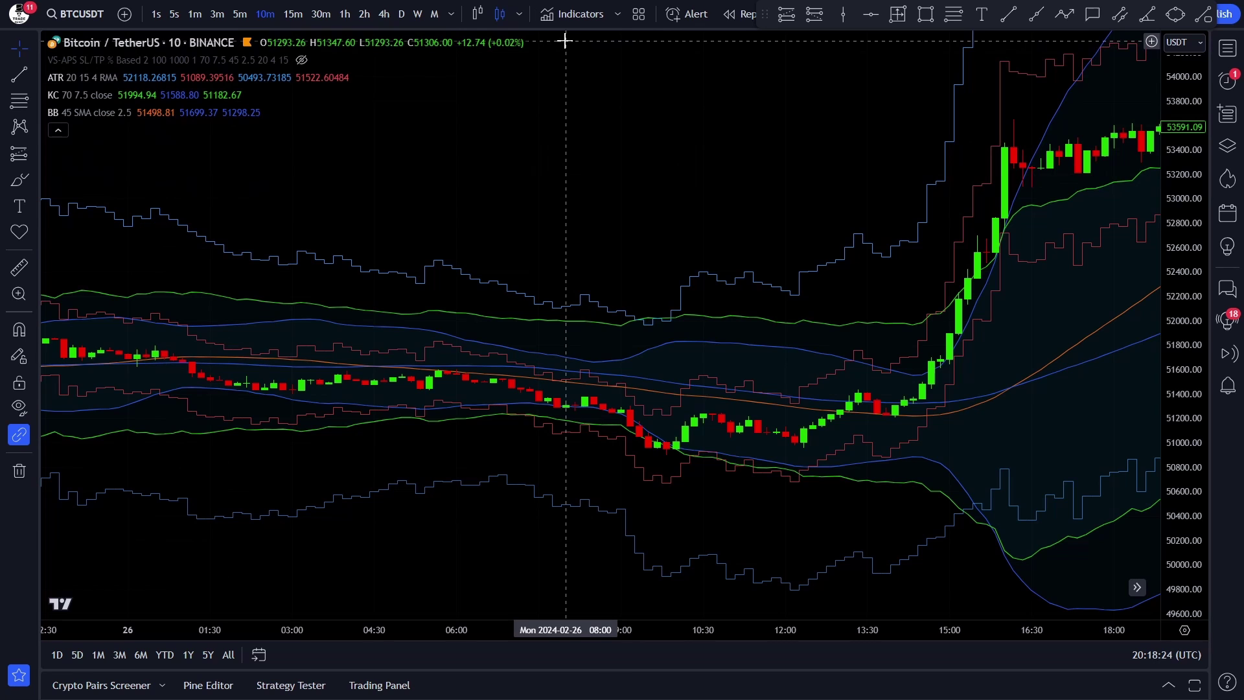
- Search the indicator library for "bollinger bands"
click(566, 15)
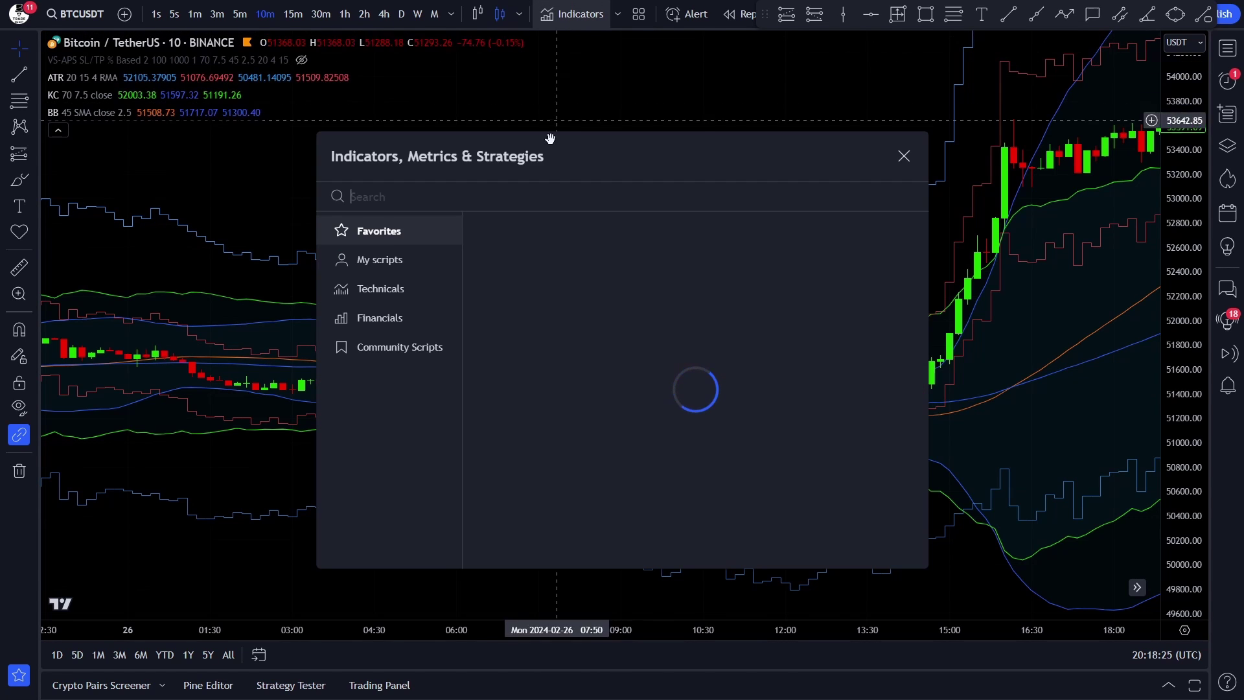
text(bol)
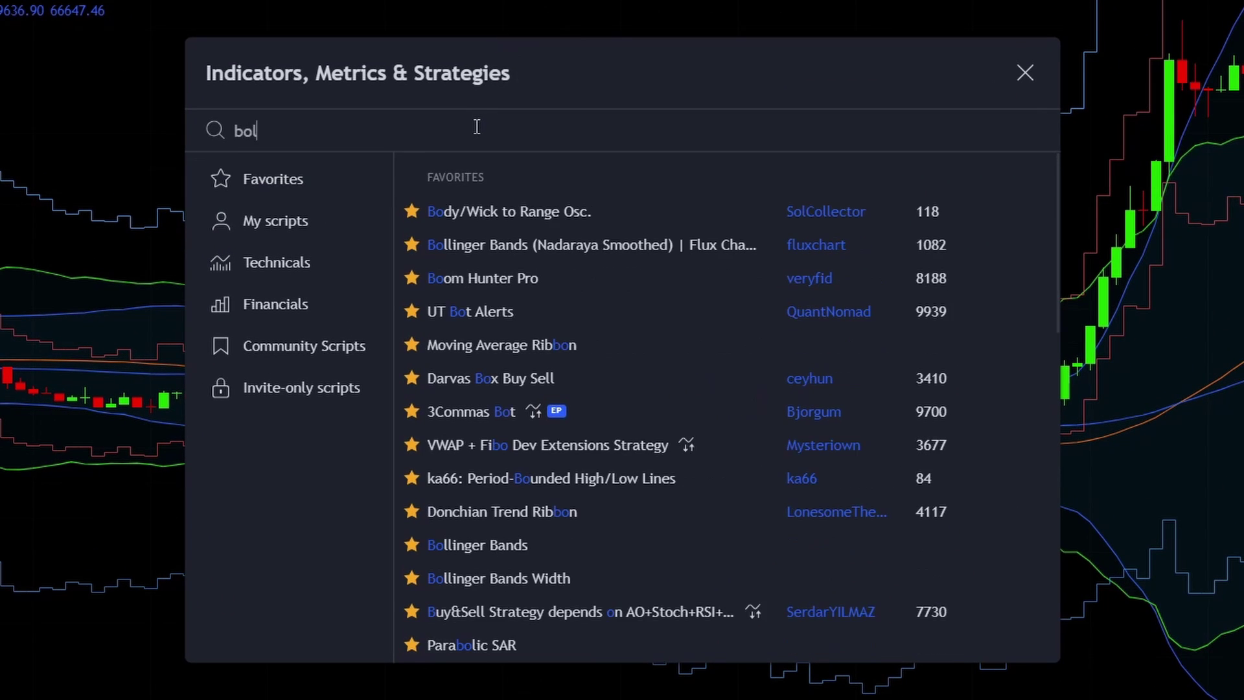
text(linger bands)
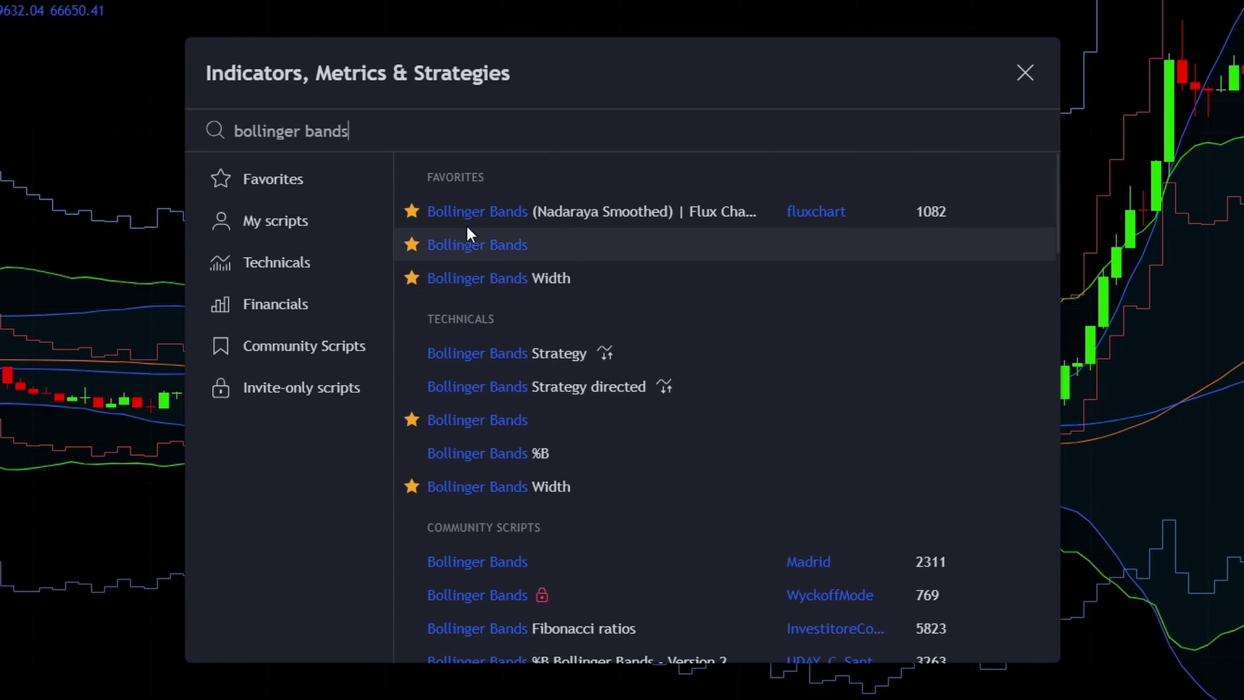
- Replace the indicator search with "keltner channel" to find the Keltner Channels indicator
key(BackSpace)
key(BackSpace)
key(BackSpace)
key(BackSpace)
key(BackSpace)
key(BackSpace)
key(BackSpace)
key(BackSpace)
key(BackSpace)
key(BackSpace)
key(BackSpace)
key(BackSpace)
key(BackSpace)
key(BackSpace)
key(BackSpace)
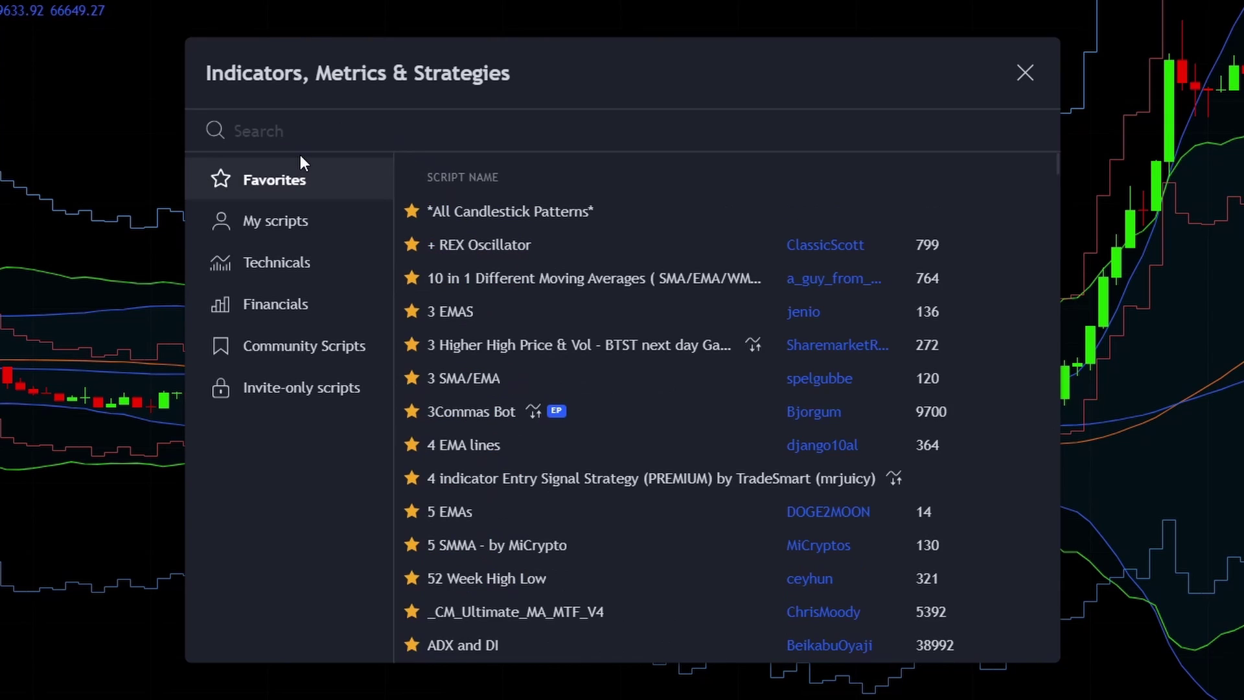
text(keltner channel)
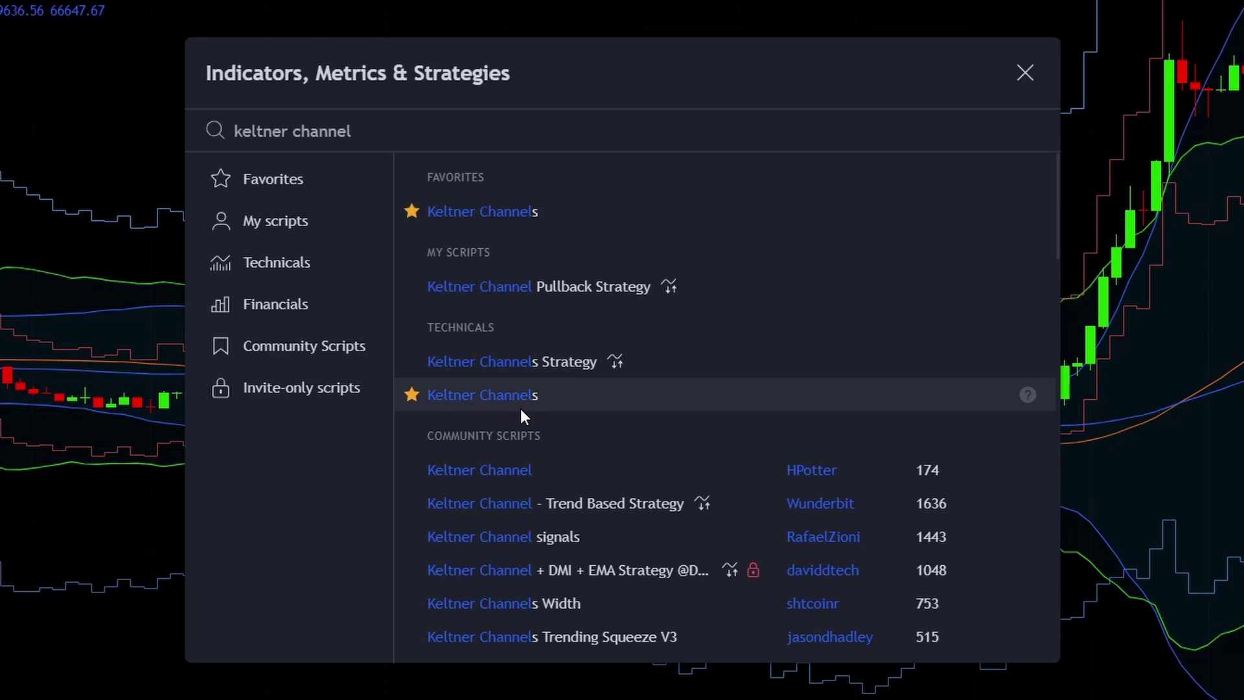
- Search the indicator library for "nnfx atr" to find the NNFX ATR community script, and close the library
triple_click(243, 121)
key(BackSpace)
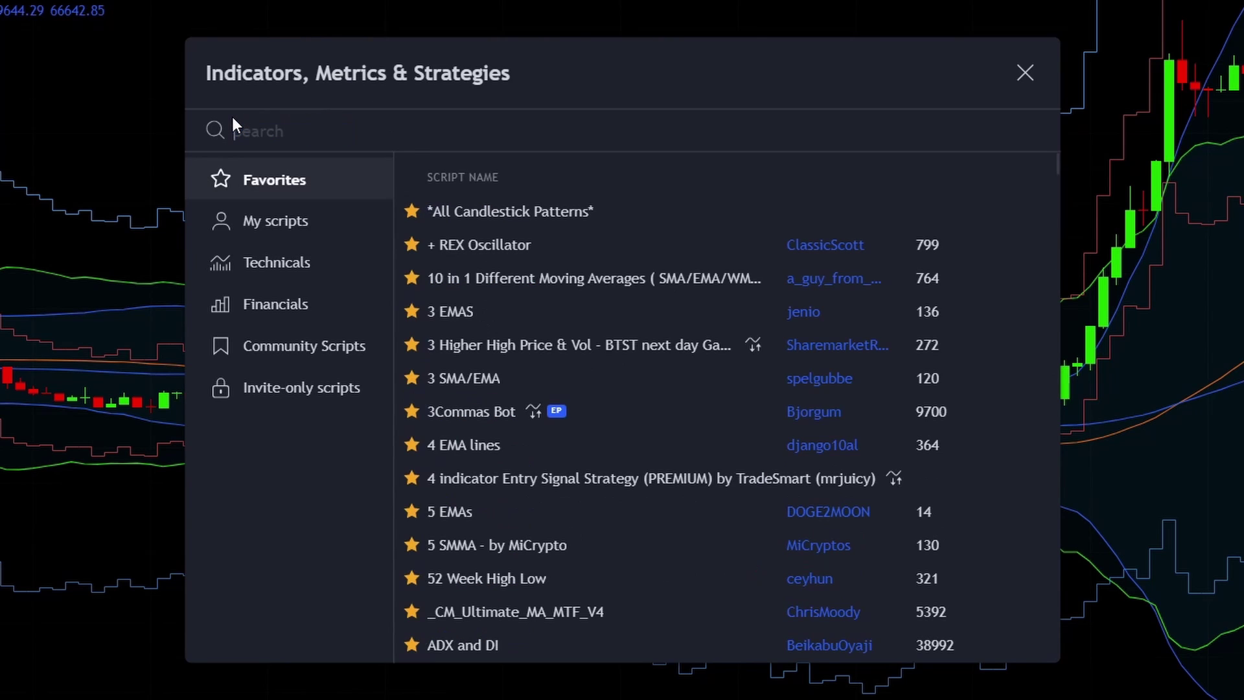
text(nnfx)
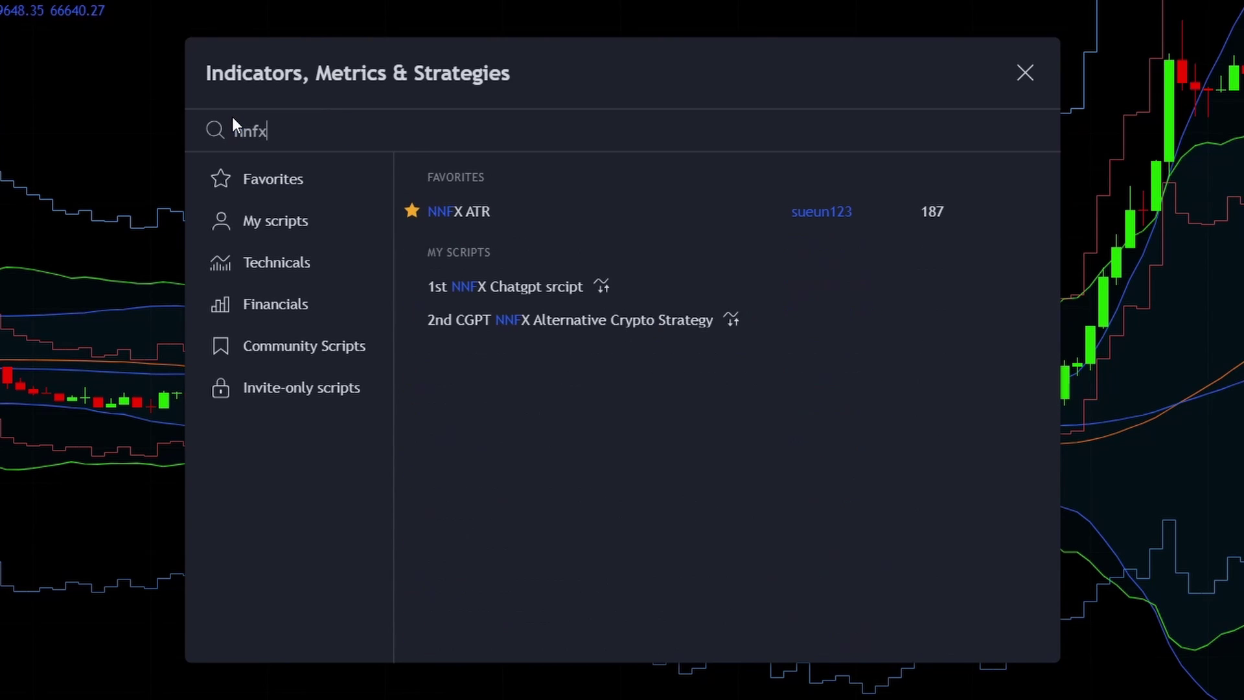
text( atr)
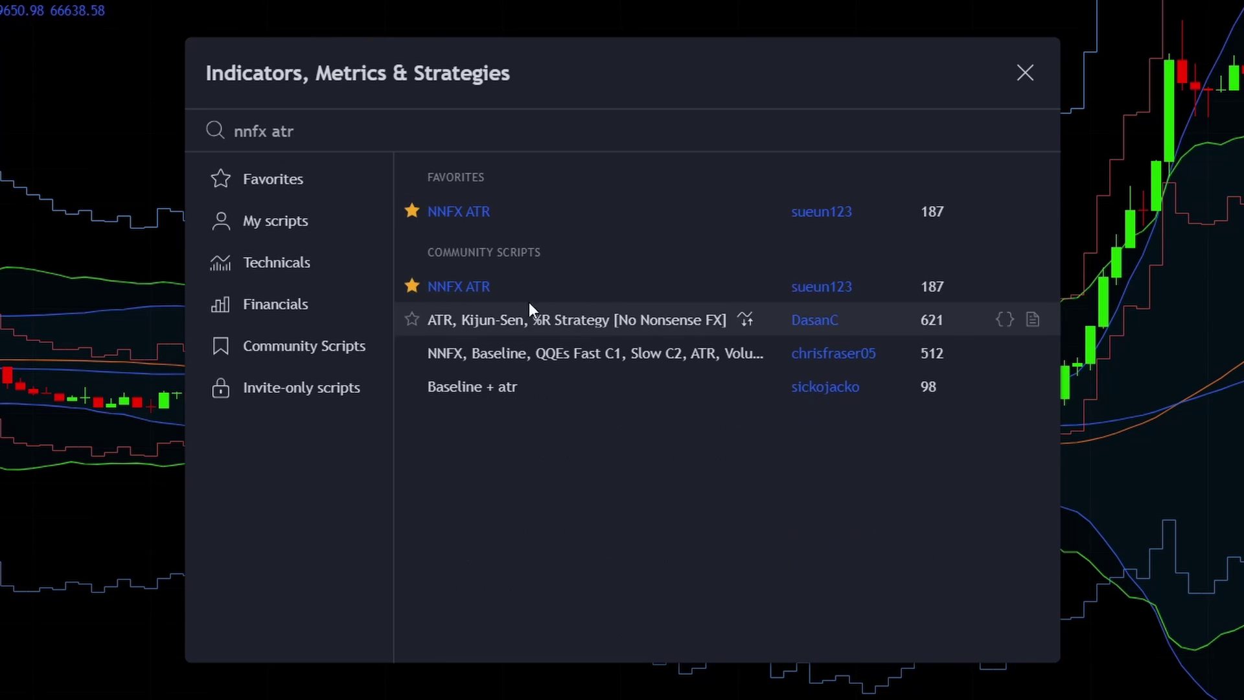
click(565, 286)
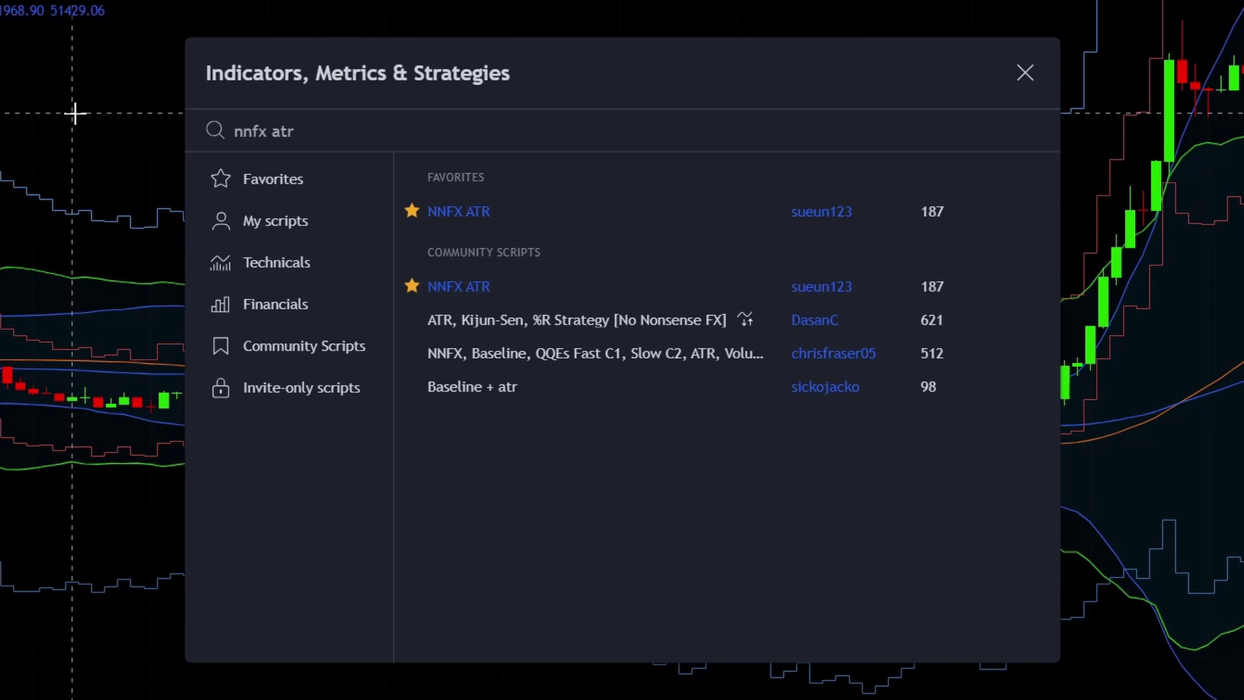
click(82, 131)
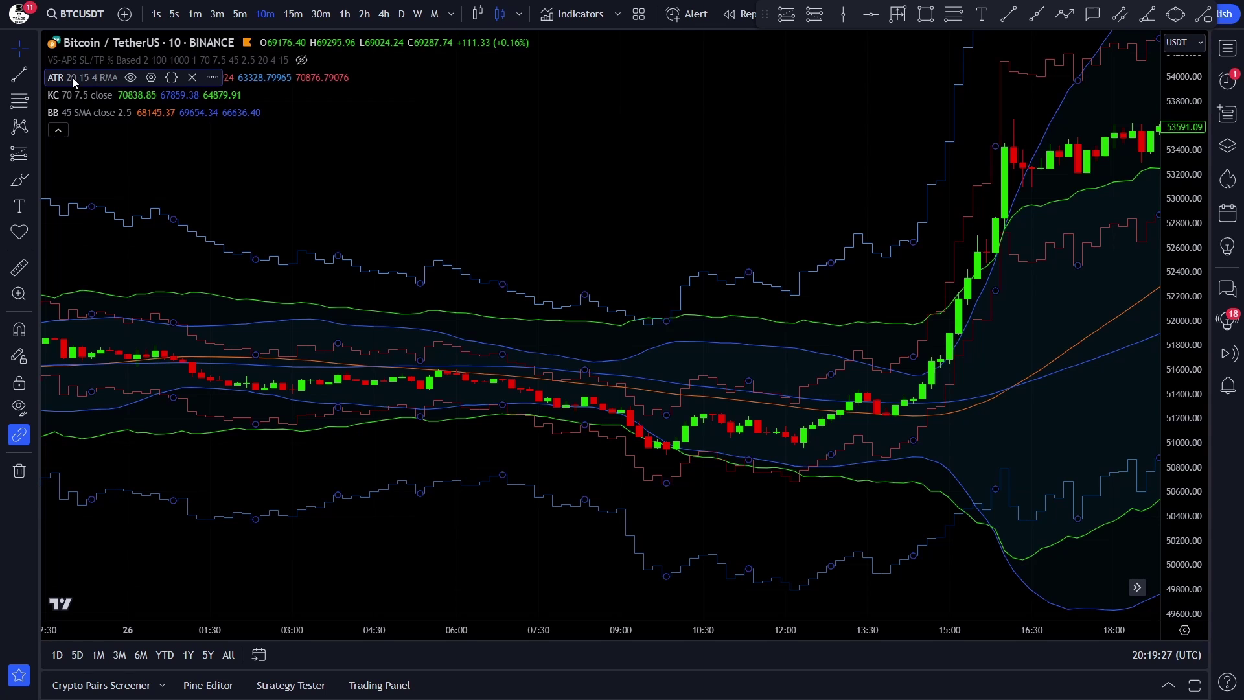
- Open the ATR indicator's settings and review its X, TP and SL input values
double_click(72, 77)
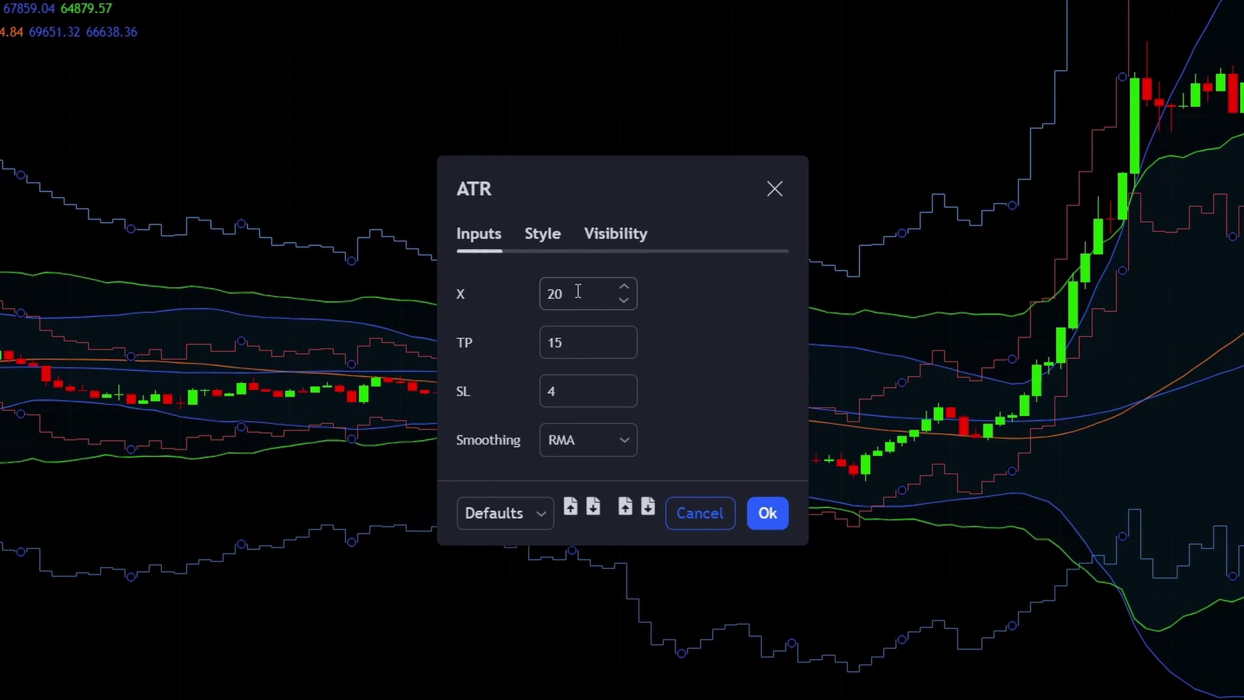
click(585, 307)
double_click(552, 294)
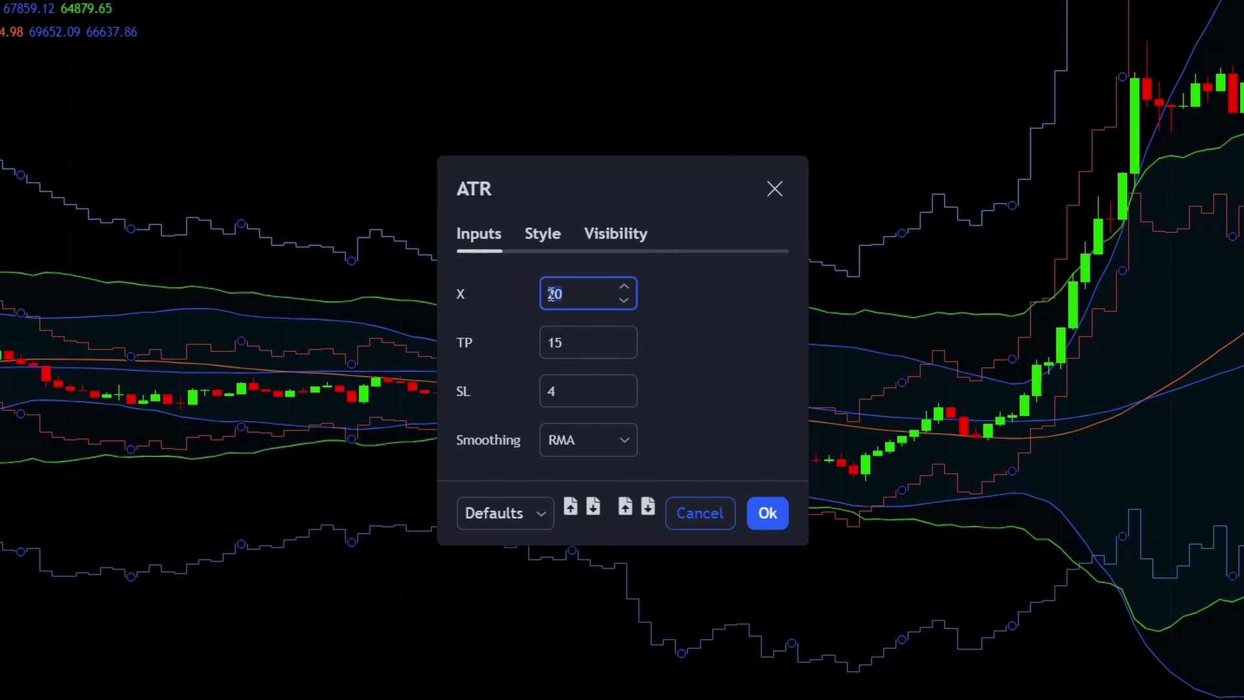
key(Tab)
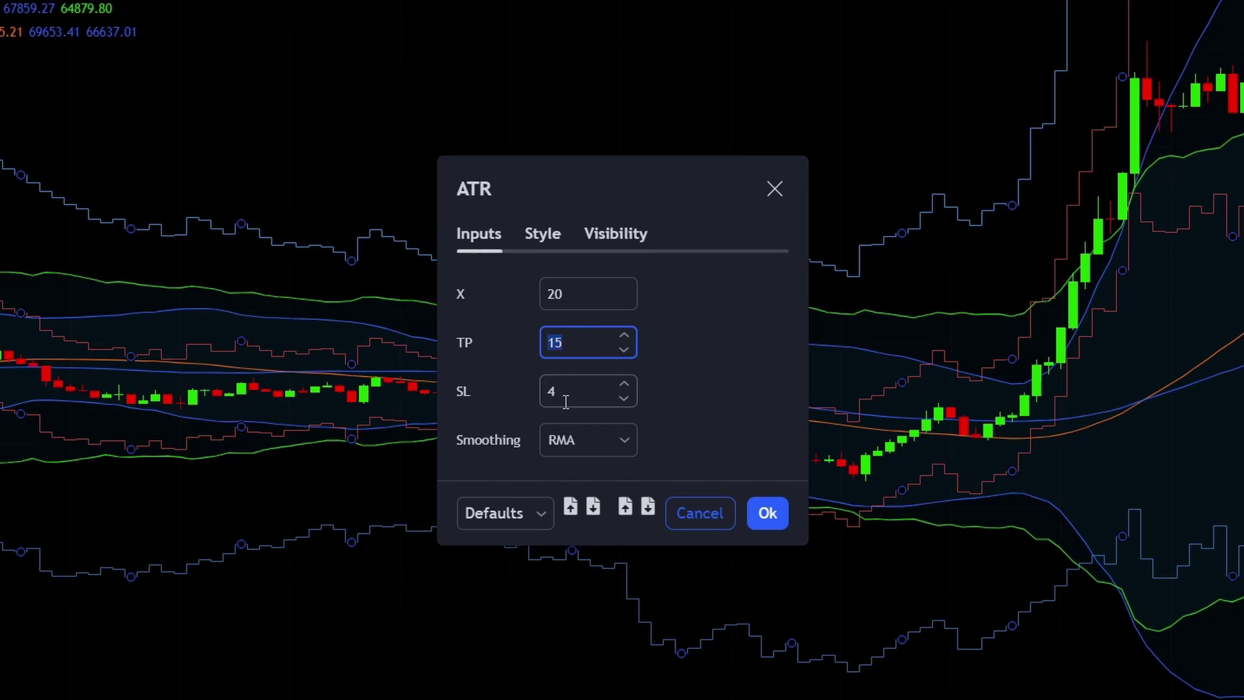
key(Tab)
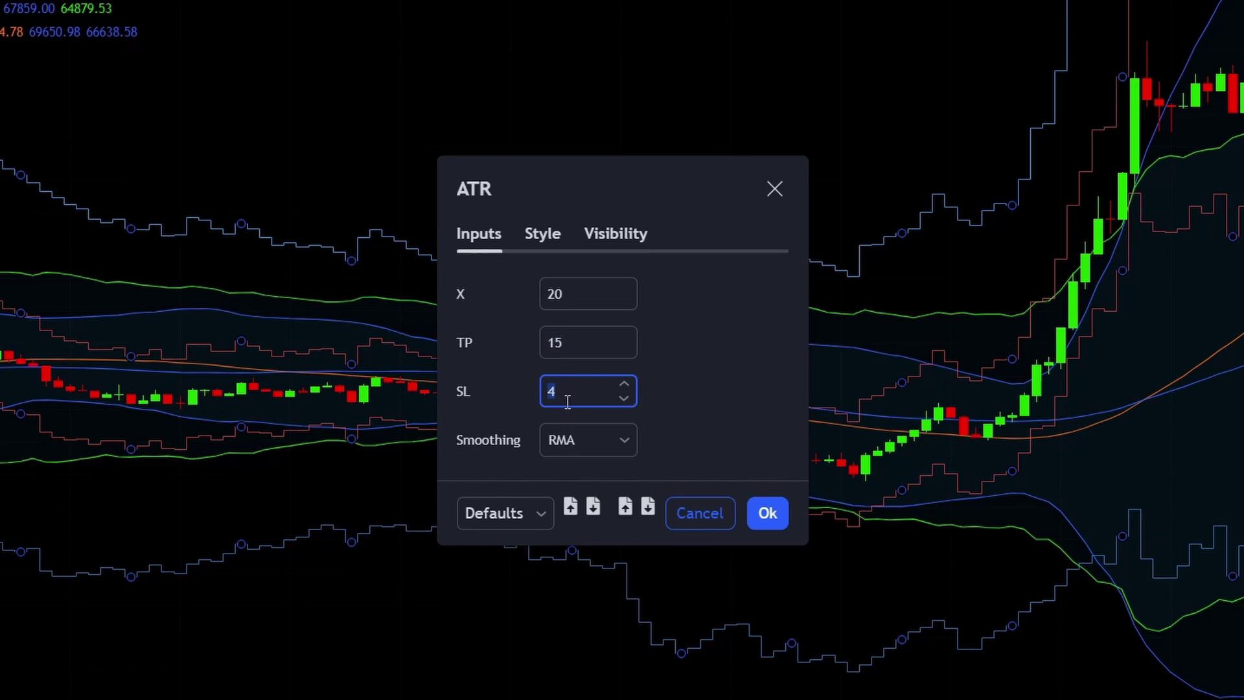
- Review the ATR indicator's line colours and the Buy TP plot style options, and close its settings
click(539, 235)
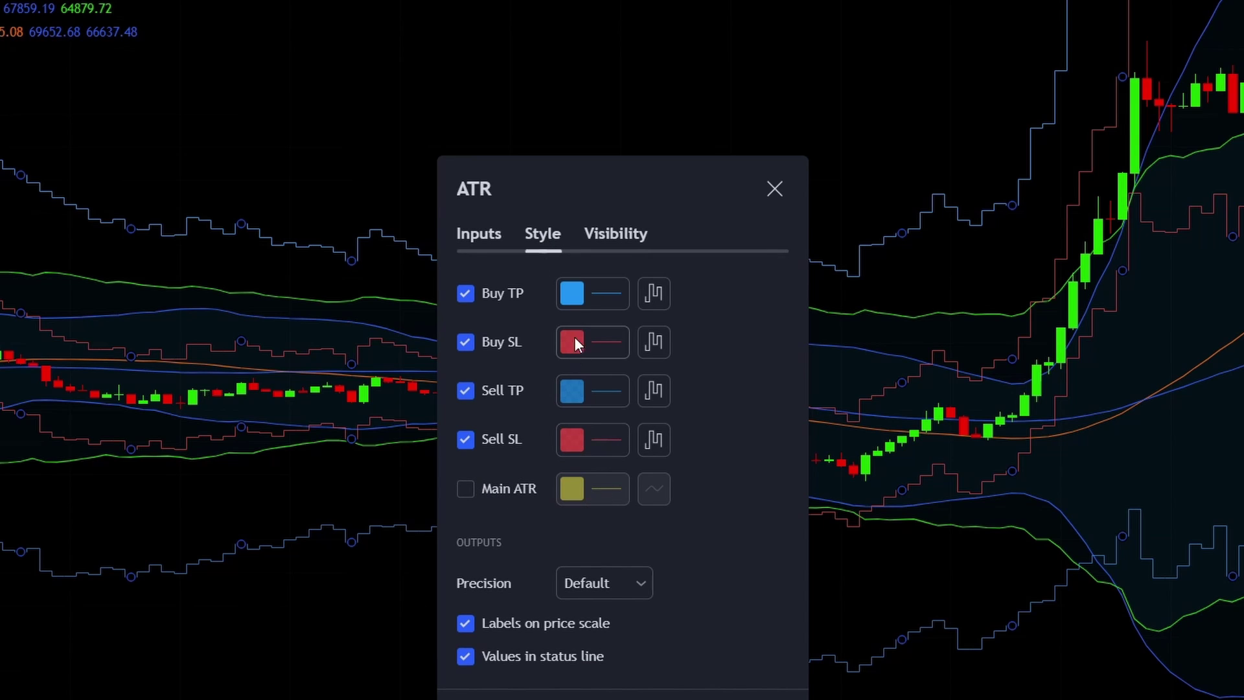
click(660, 300)
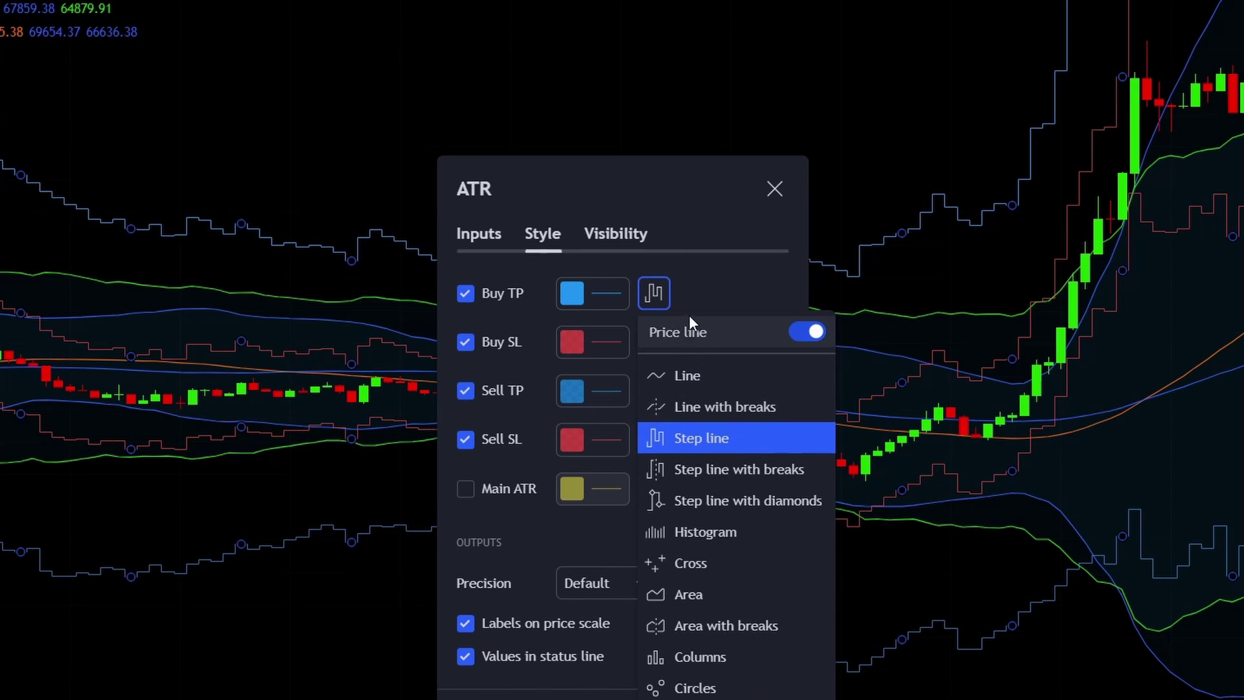
click(654, 298)
key(Escape)
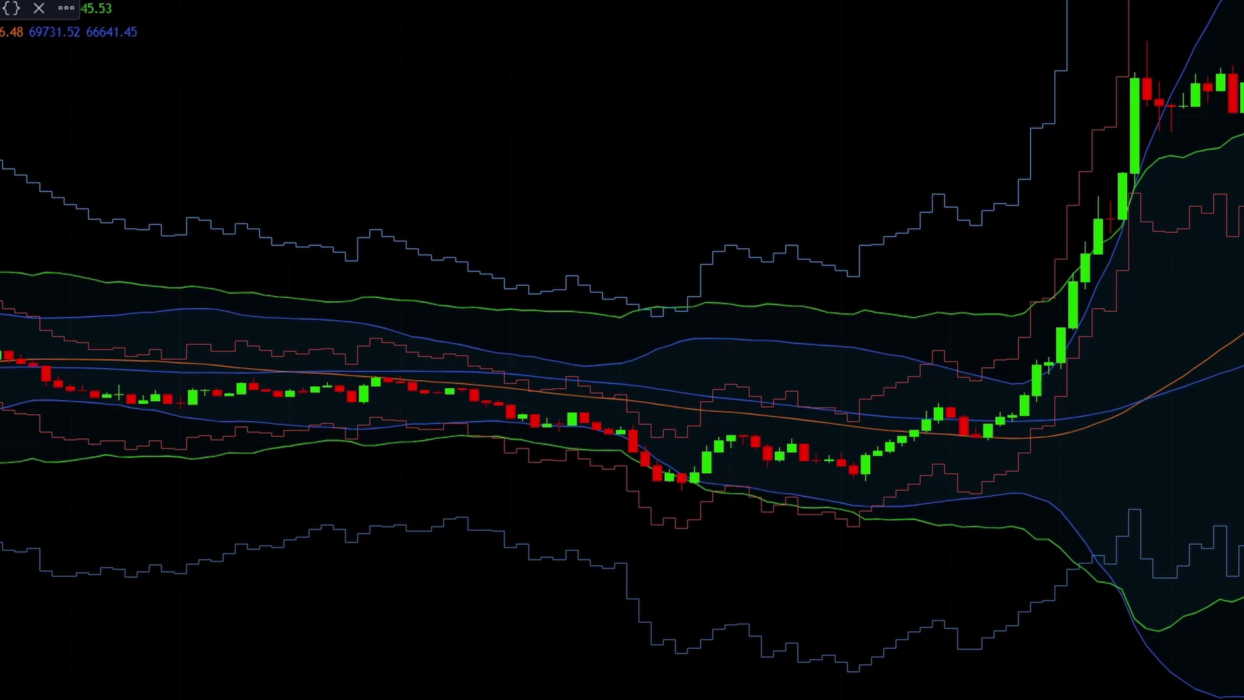
- Review the Keltner Channels settings: length, multiplier, bands style, ATR length and line colours, and close them
double_click(490, 305)
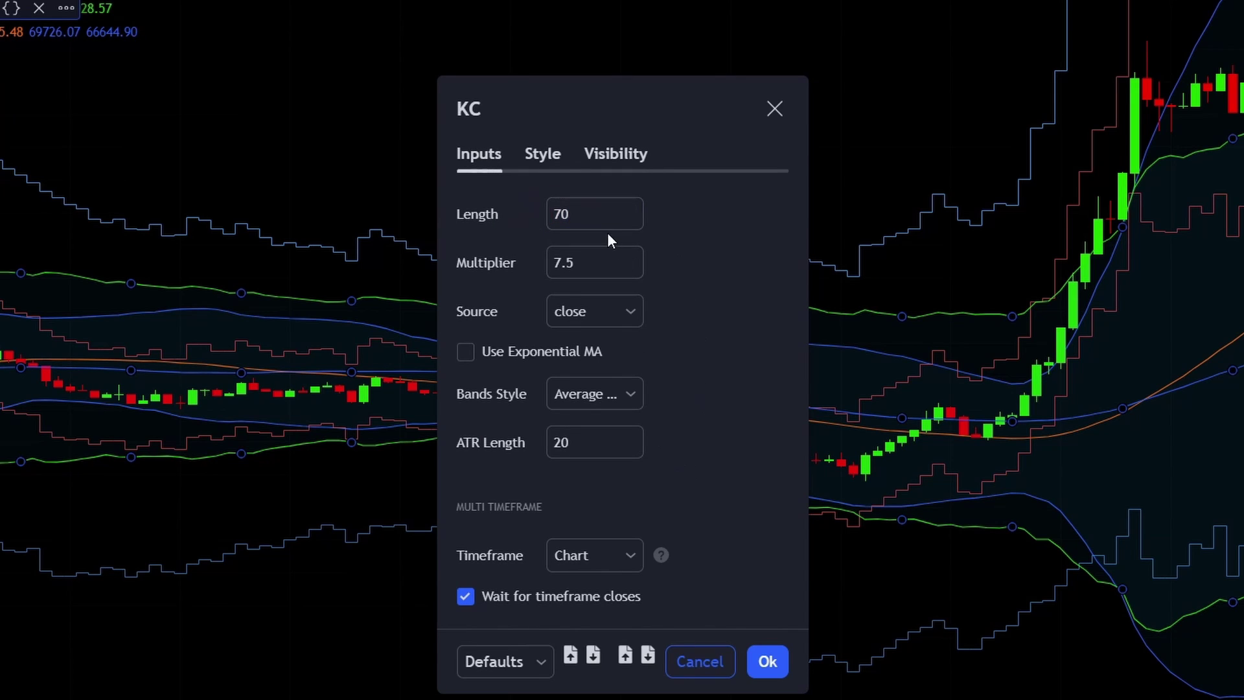
drag(600, 214, 586, 270)
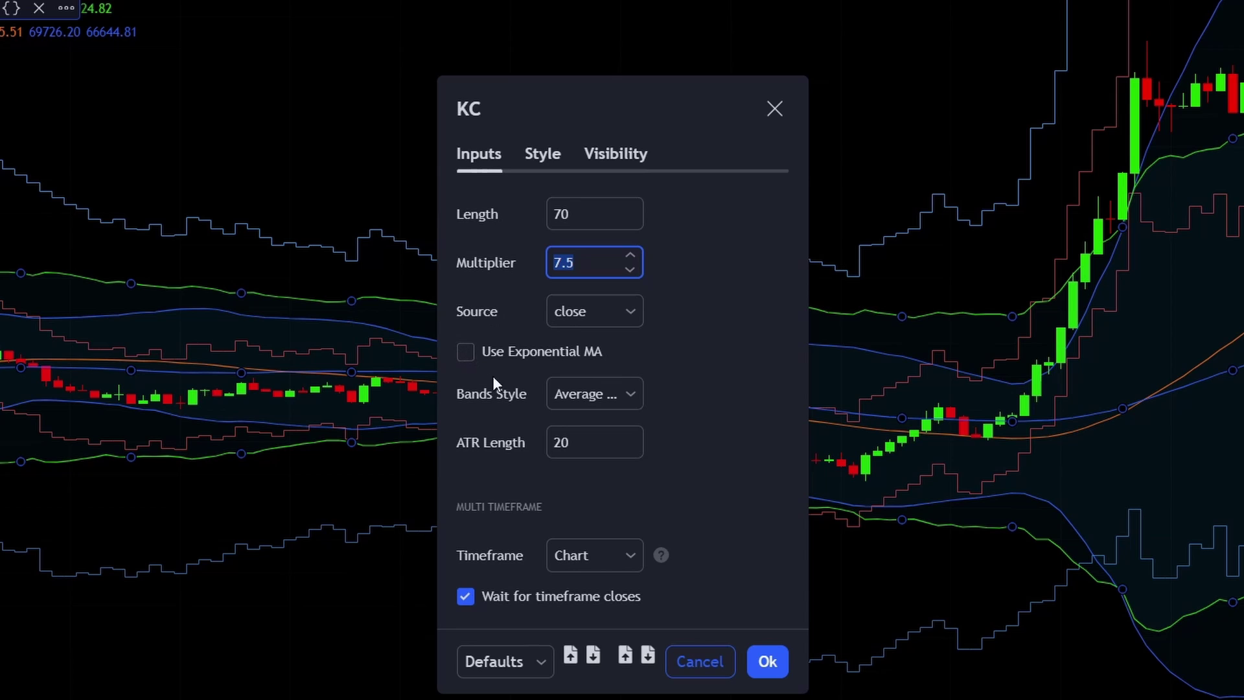
click(580, 398)
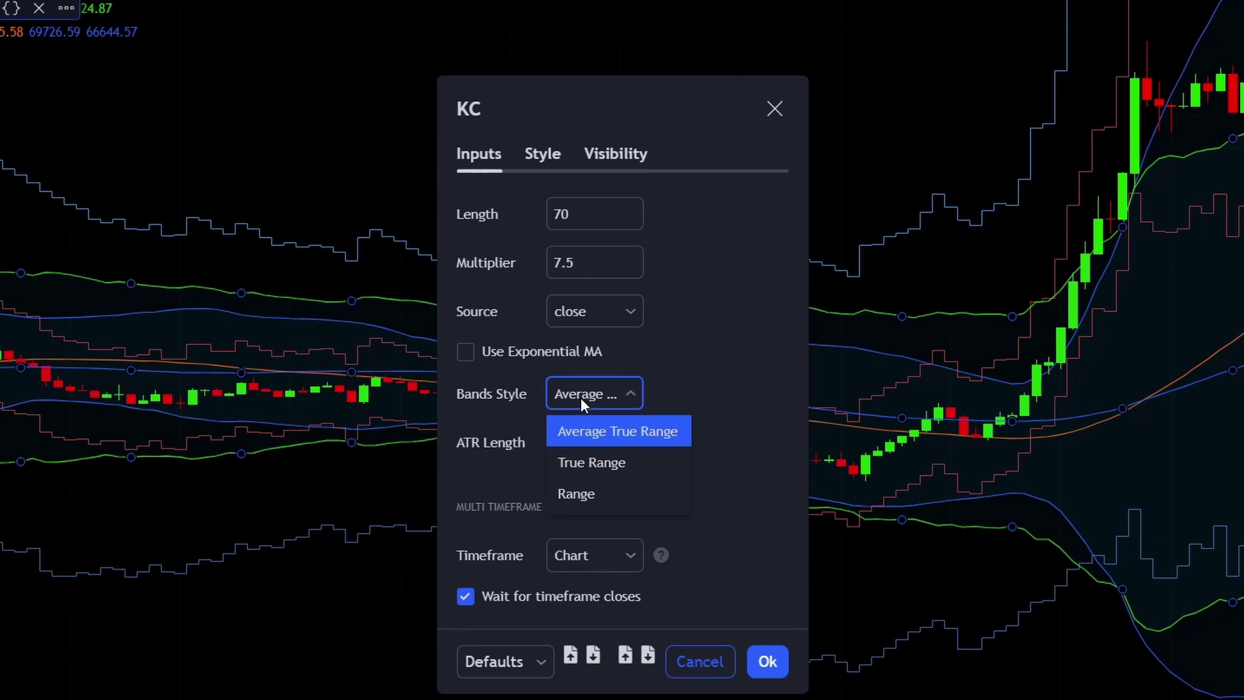
click(674, 434)
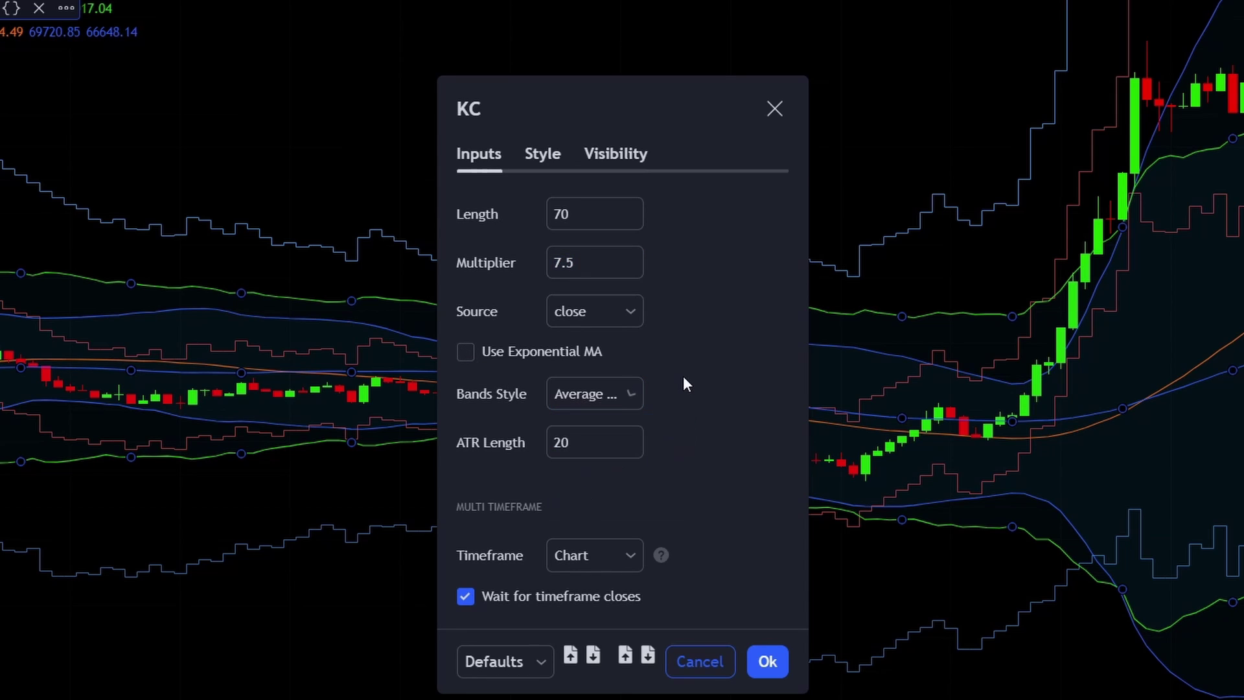
double_click(586, 454)
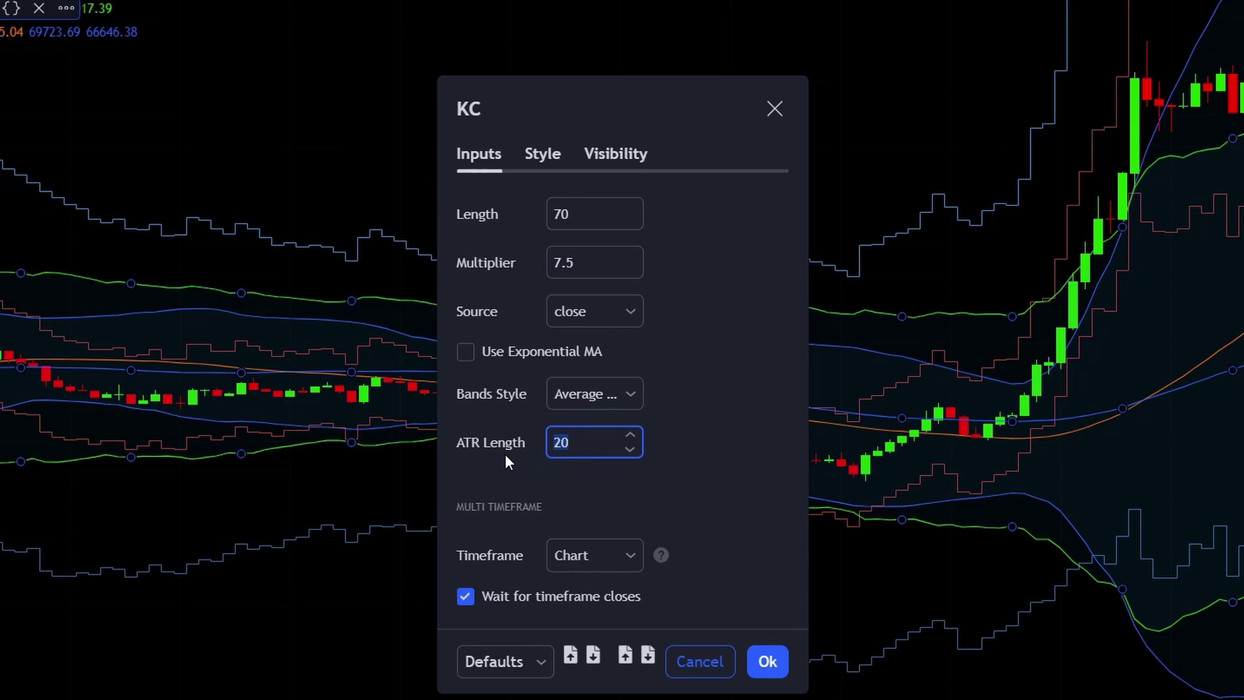
click(505, 460)
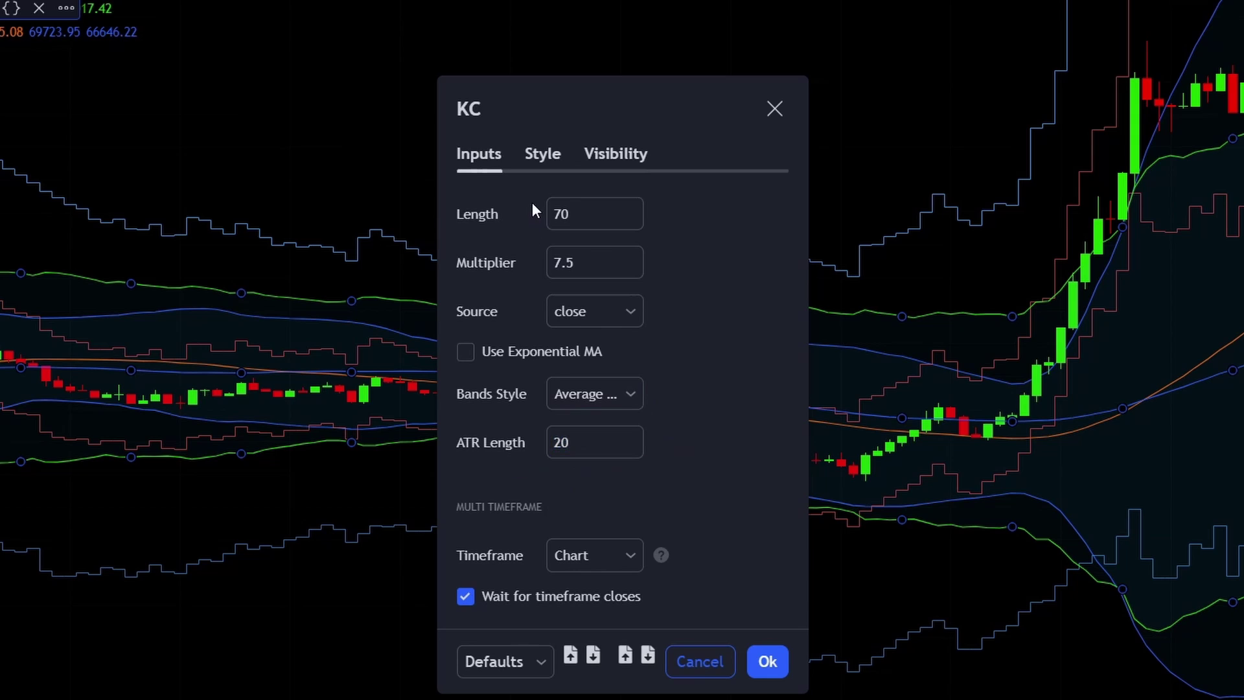
click(528, 150)
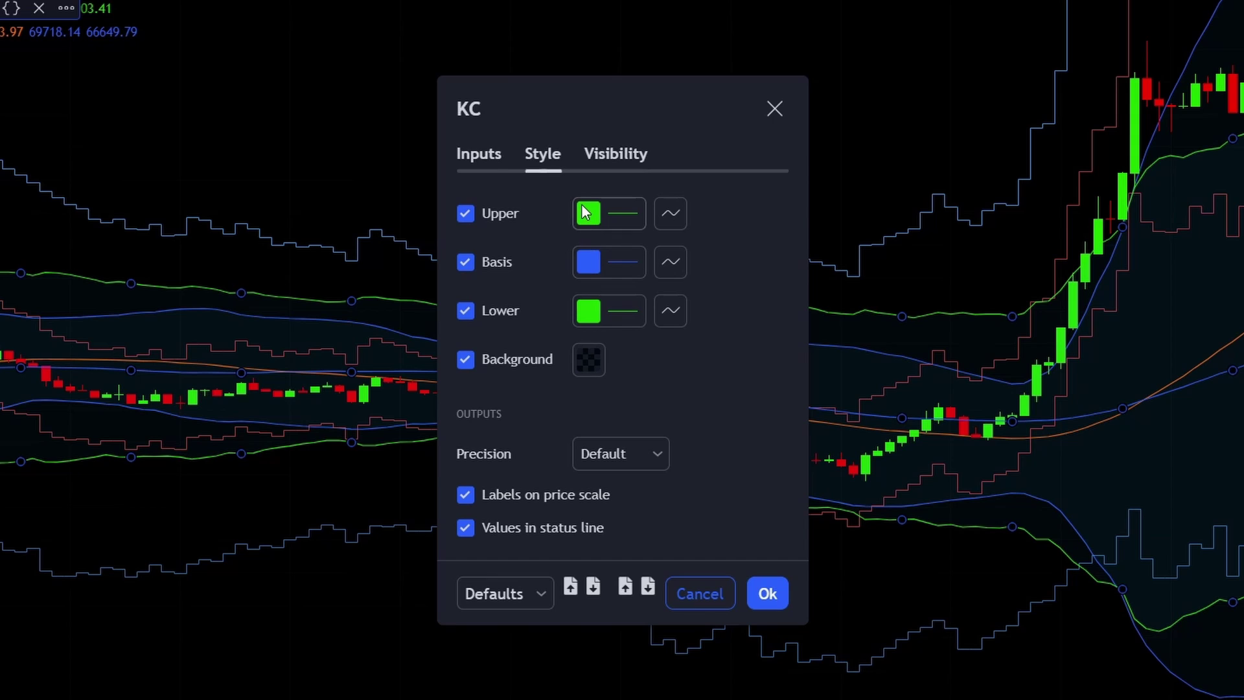
key(Escape)
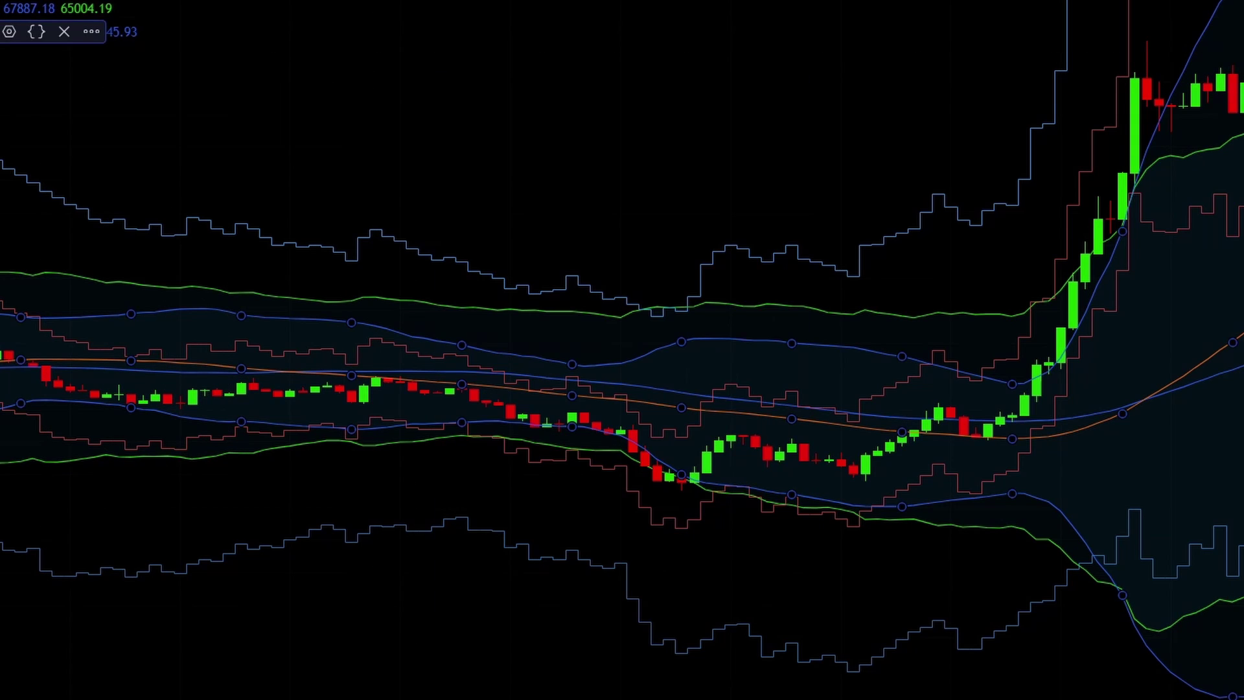
- Review the Bollinger Bands length and StdDev inputs in the indicator's settings, and close them
click(10, 32)
click(480, 153)
key(Tab)
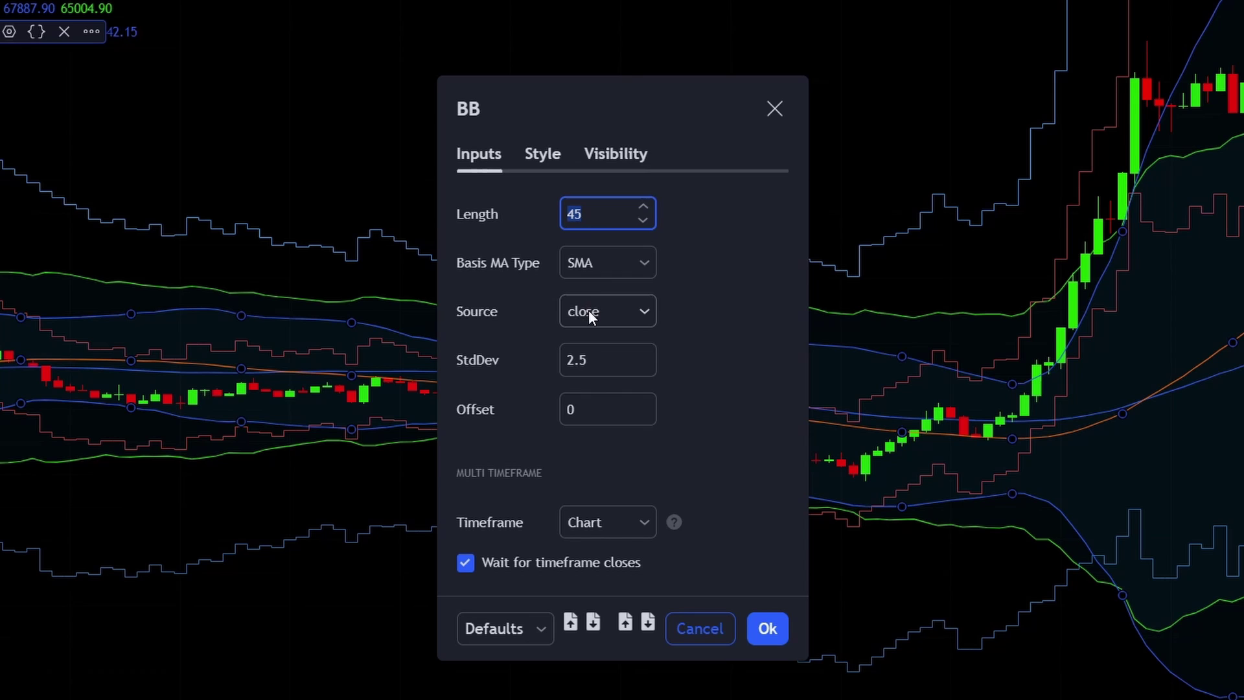
click(607, 361)
drag(607, 361, 551, 365)
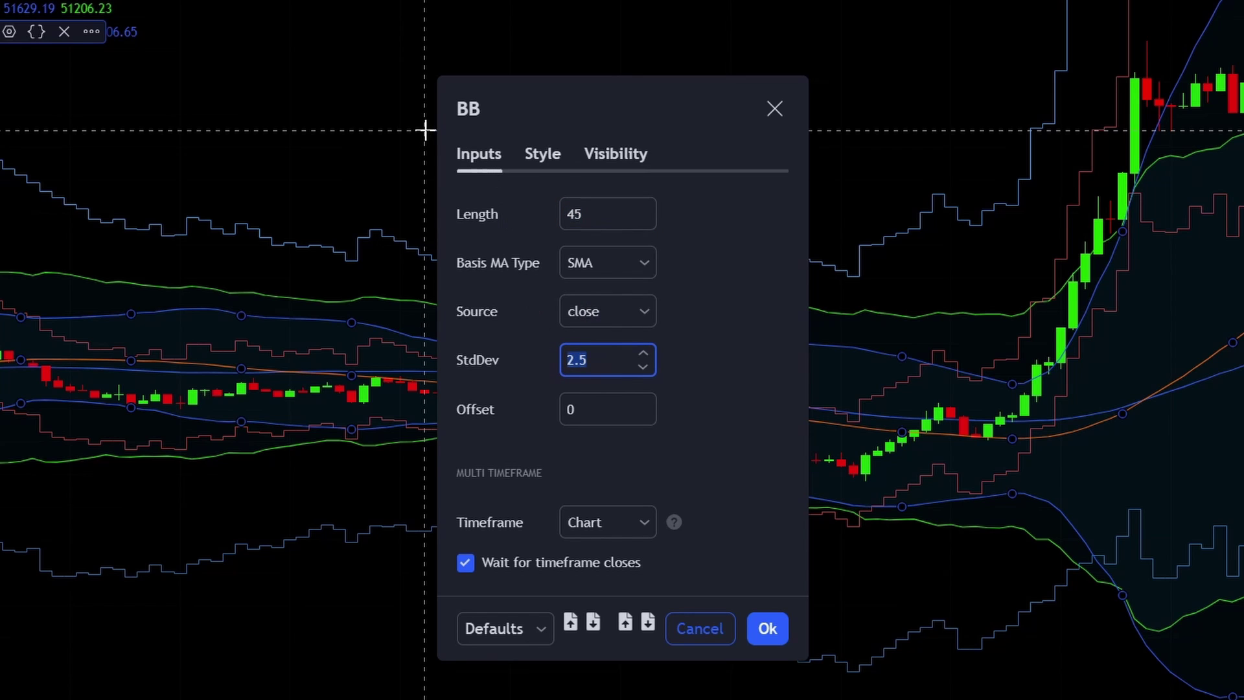
key(Return)
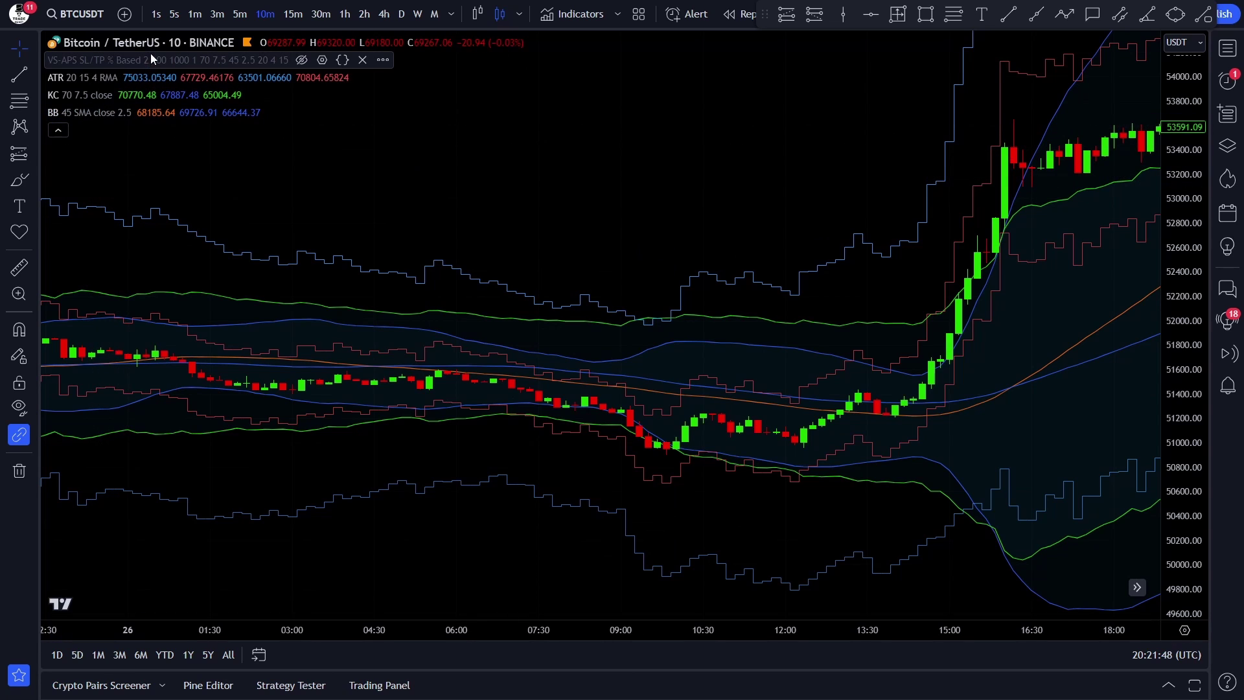
- Show the VS-APS SL/TP strategy on the chart and hide the separate ATR, KC and BB indicators
click(301, 61)
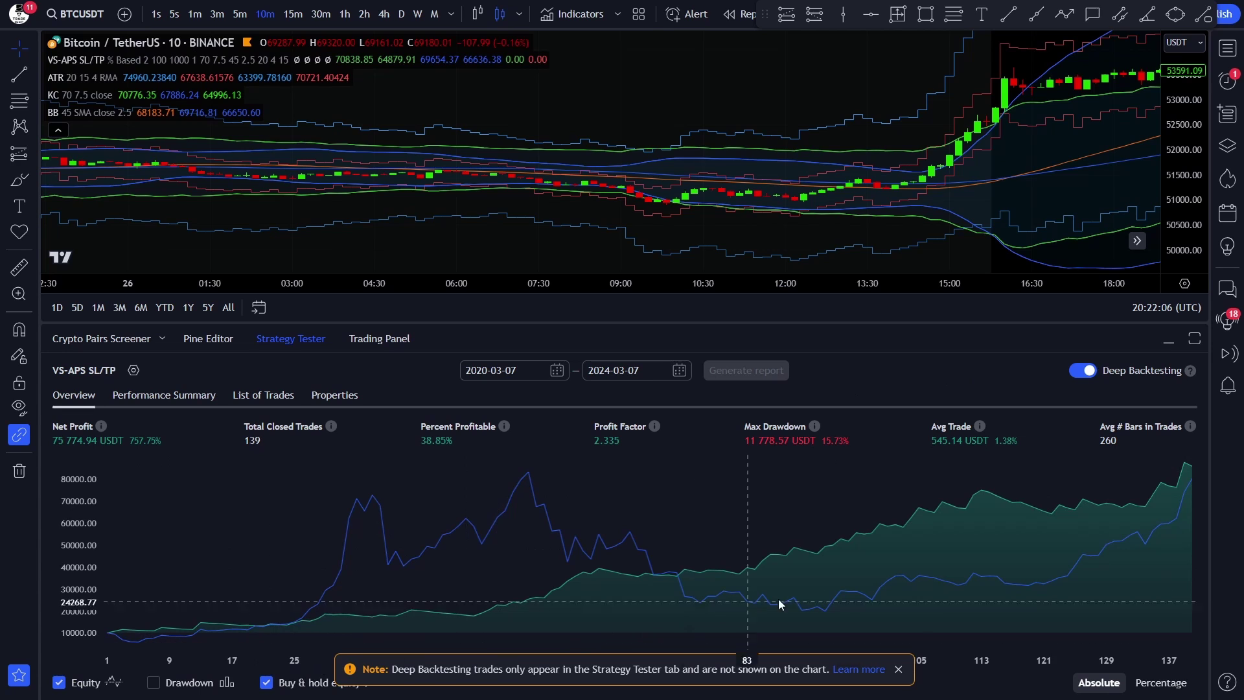
click(1168, 340)
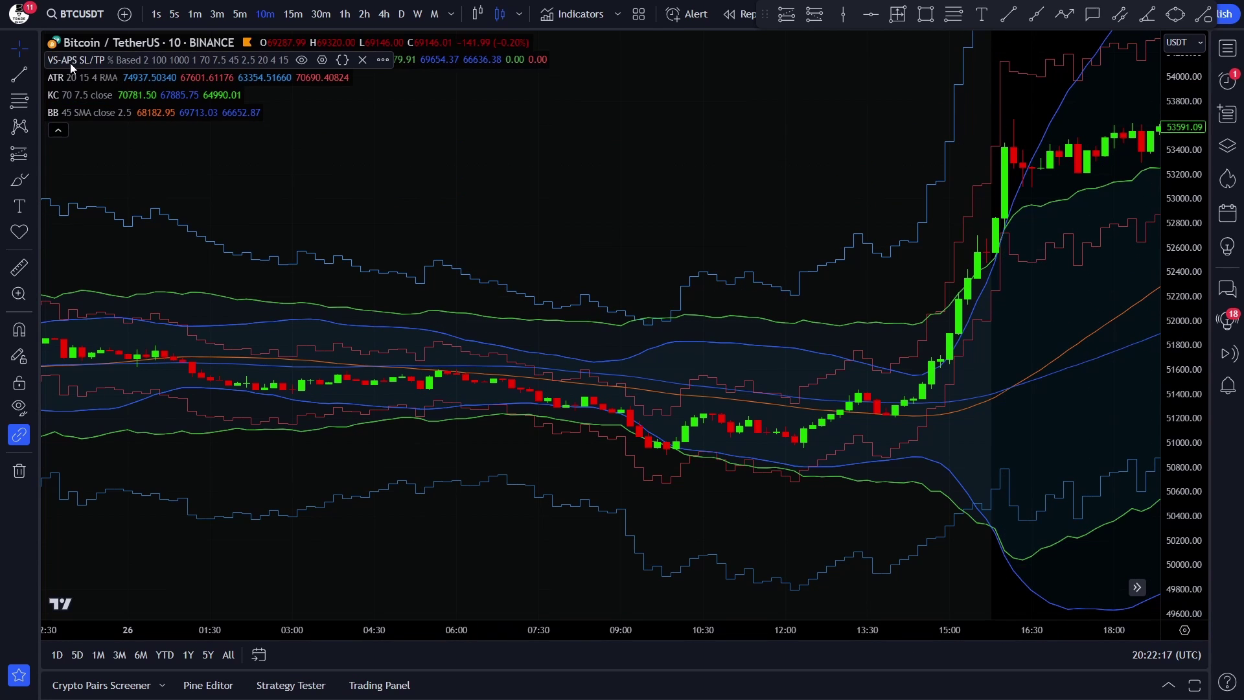
click(126, 77)
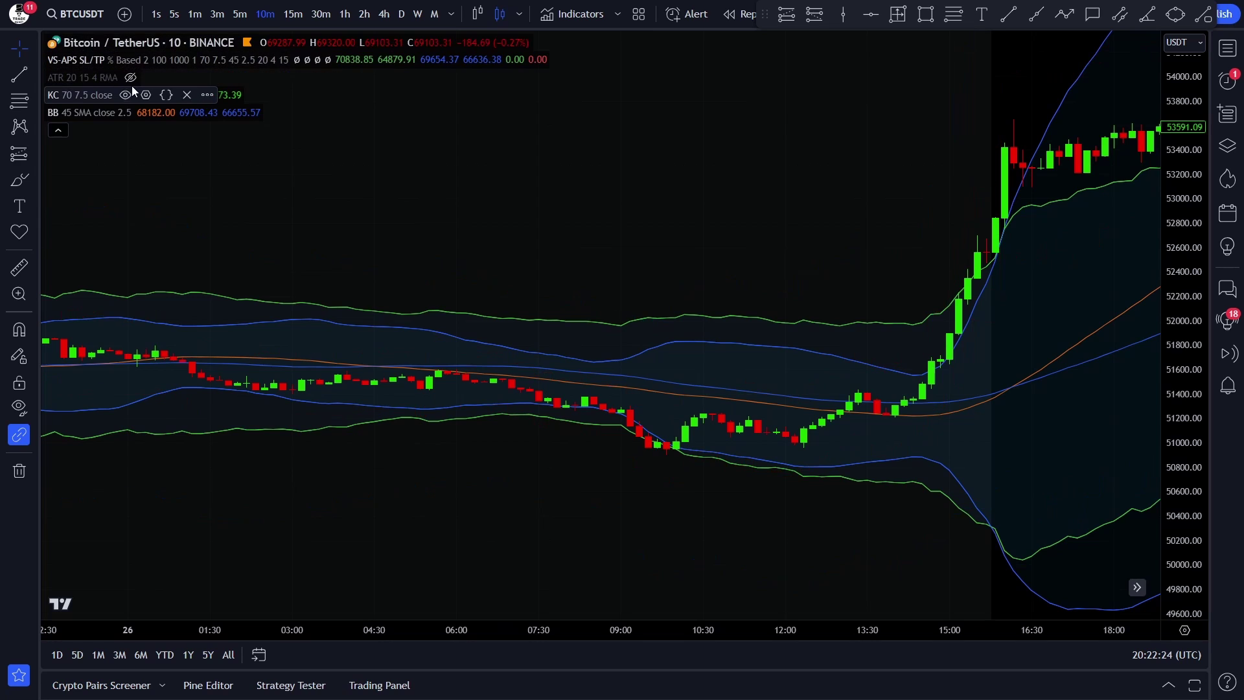
click(129, 78)
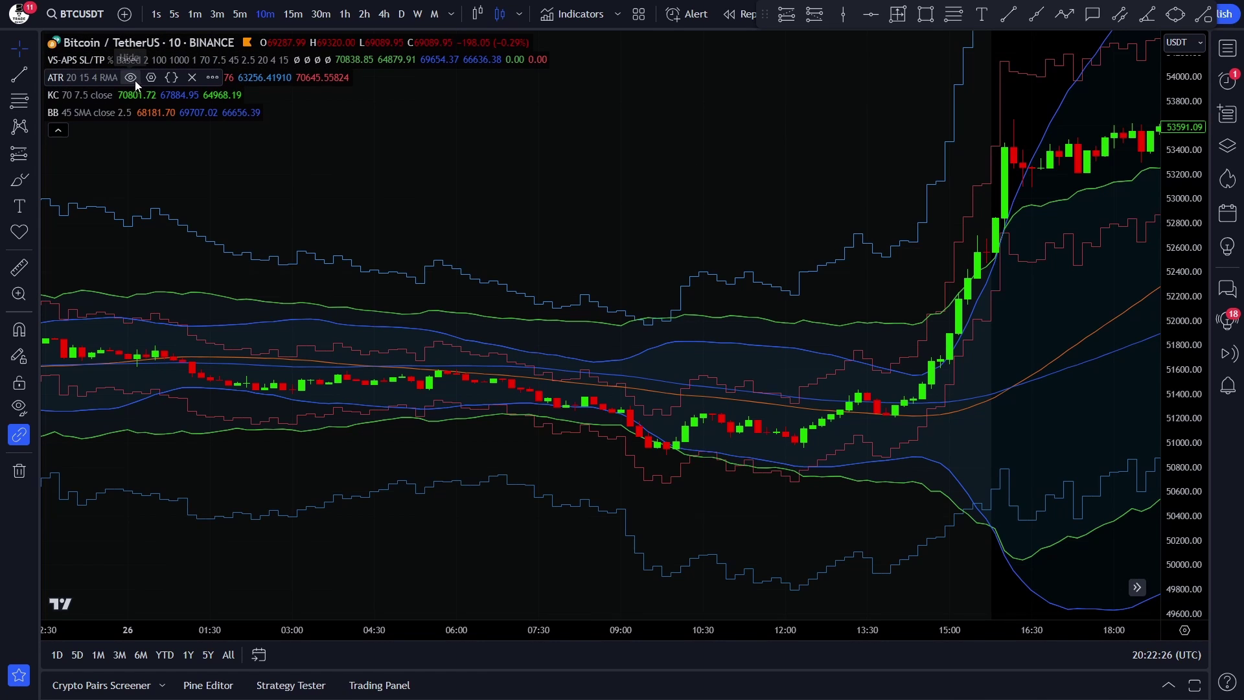
click(130, 78)
click(125, 94)
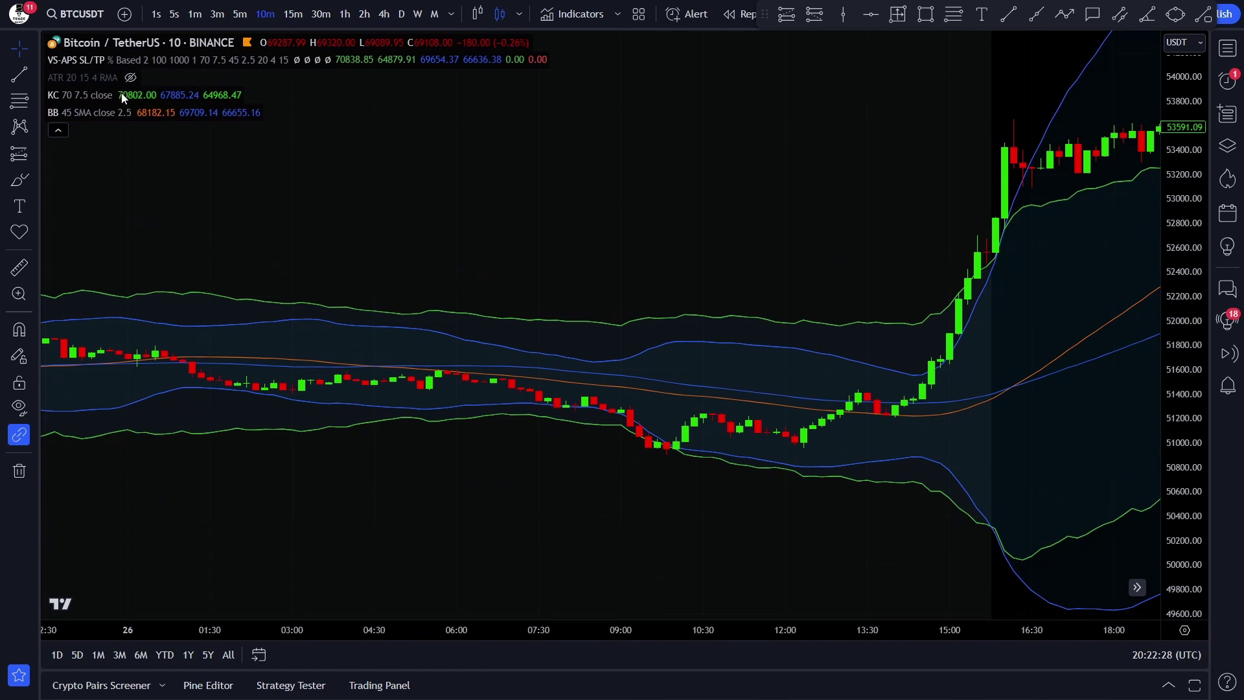
click(144, 112)
- Examine the LONG Entry Rules note and its signal candle against the upper Bollinger and Keltner lines, including the stop loss and take profit
drag(945, 129, 710, 142)
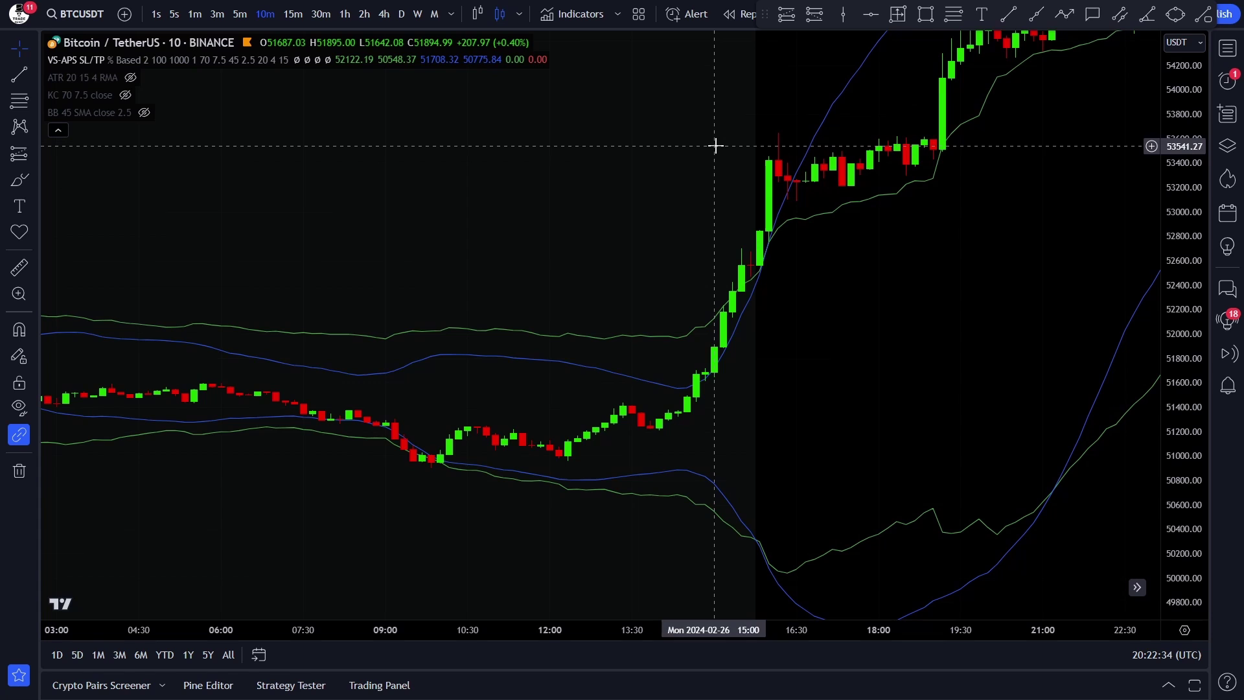
drag(715, 149, 458, 278)
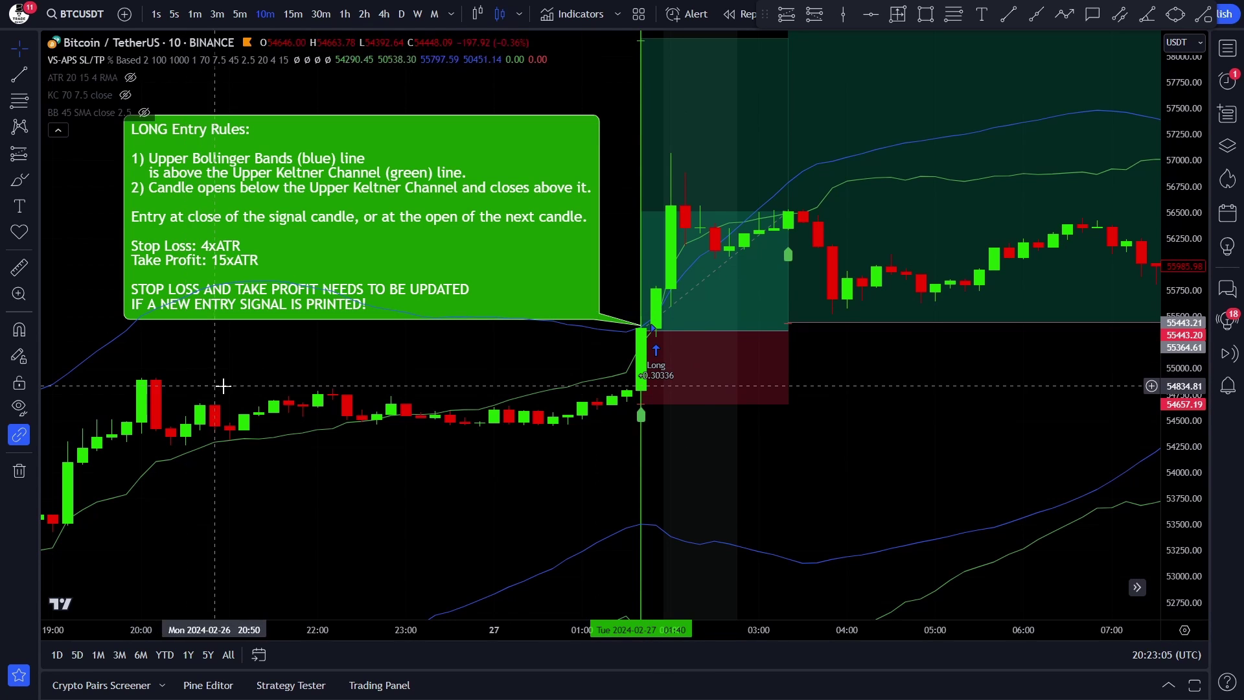
scroll(609, 435, down, 4)
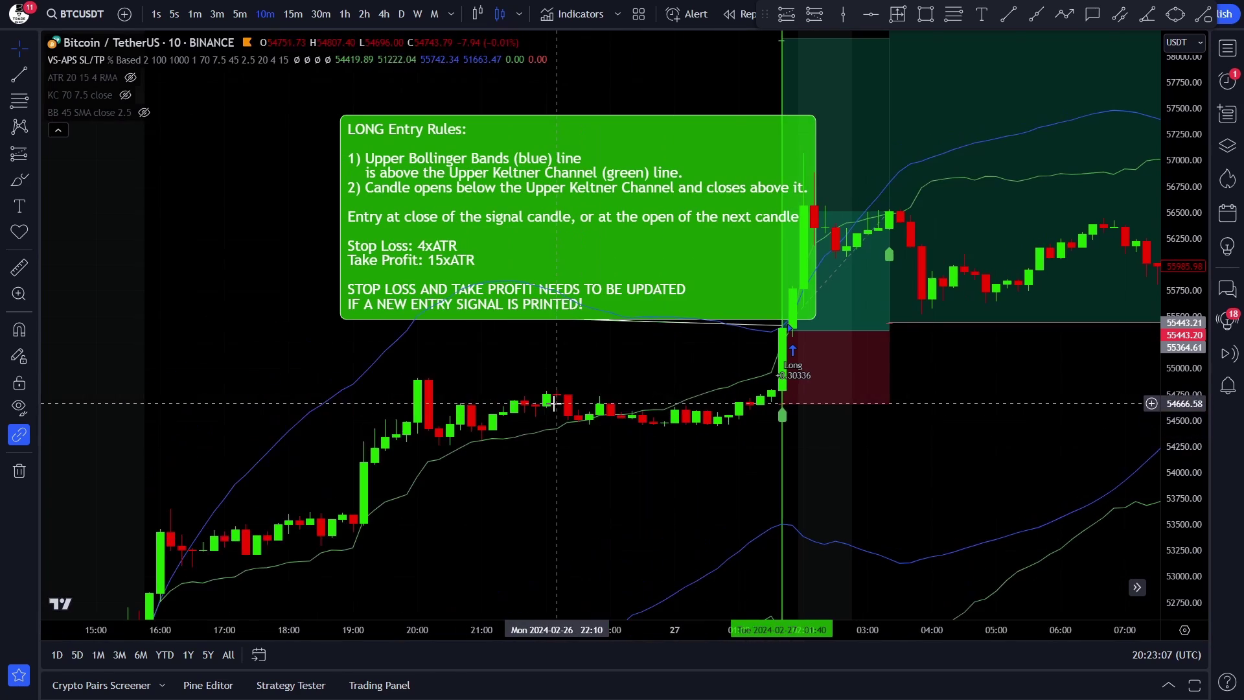
scroll(563, 435, up, 5)
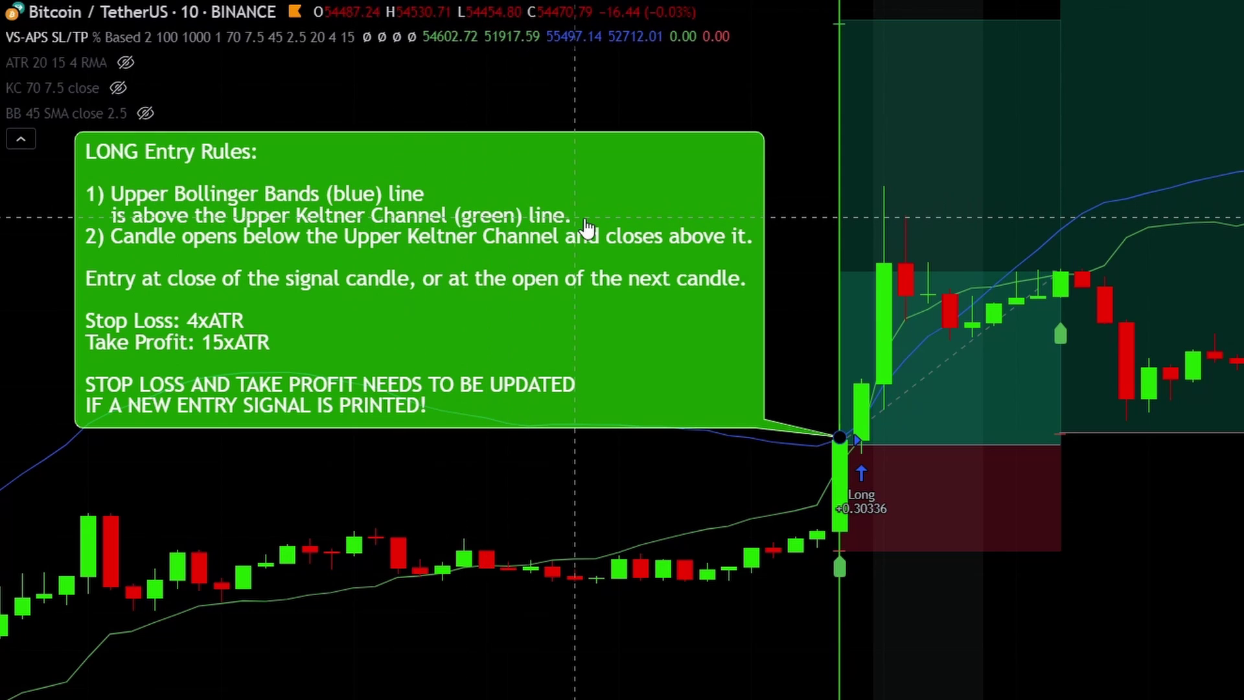
scroll(706, 408, down, 1)
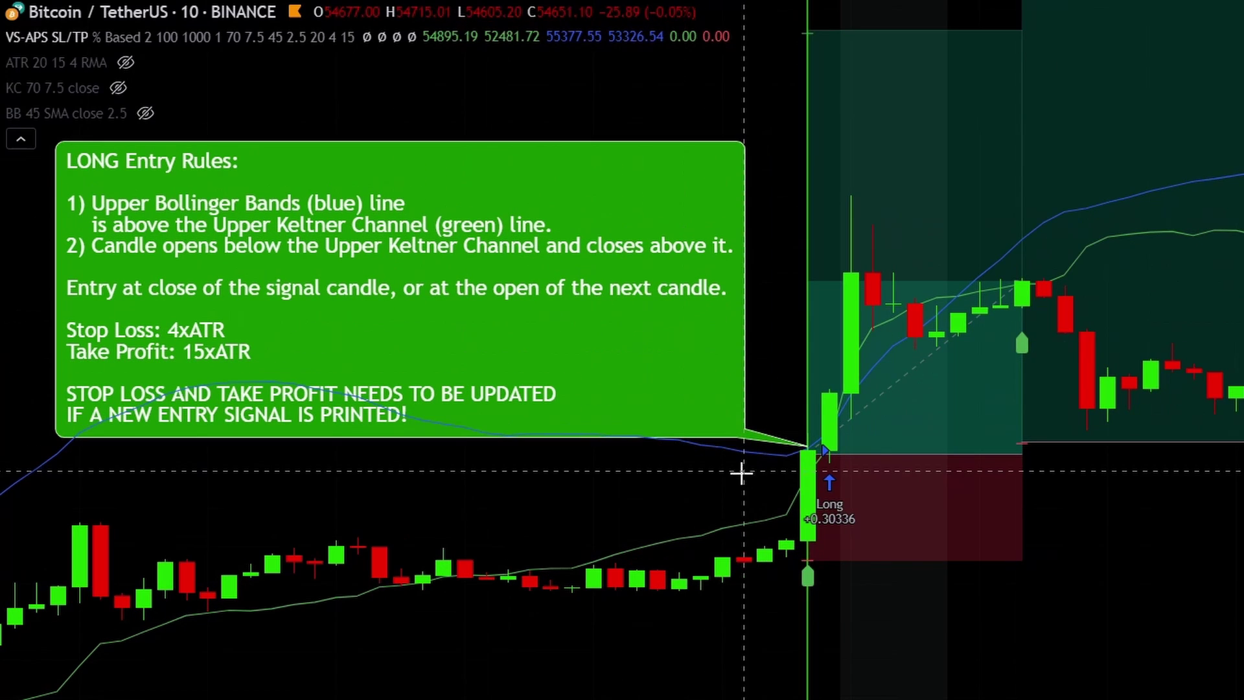
click(840, 497)
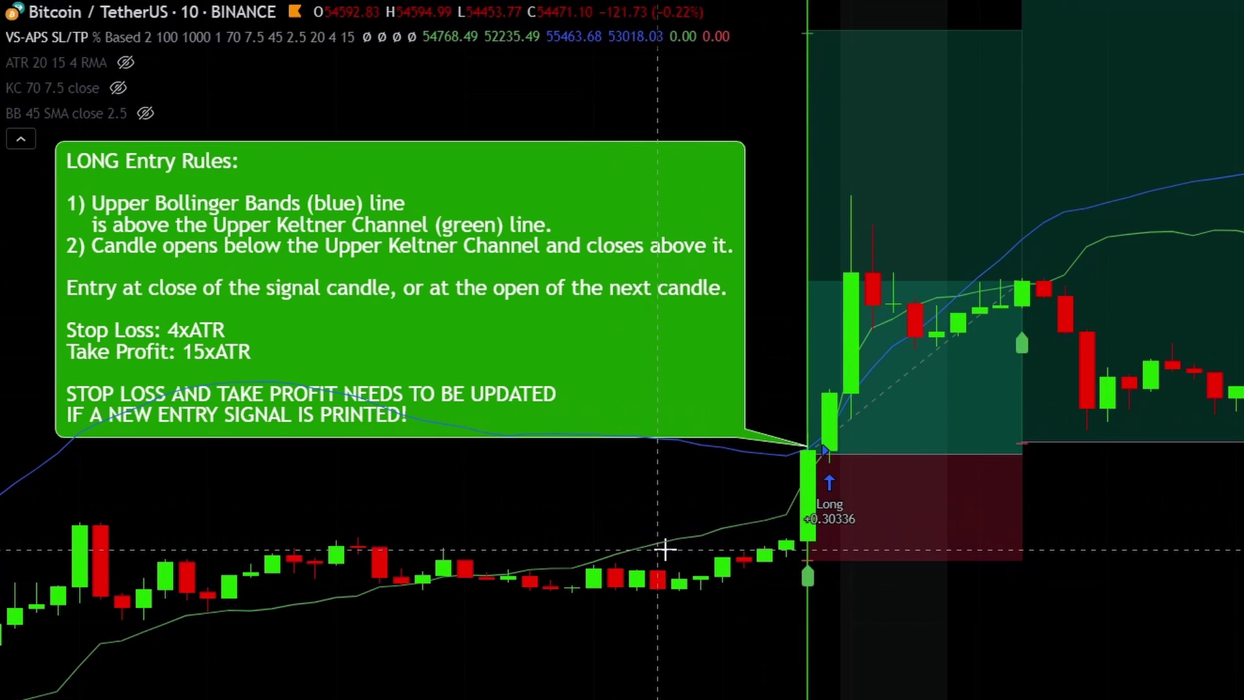
mouse_move(855, 520)
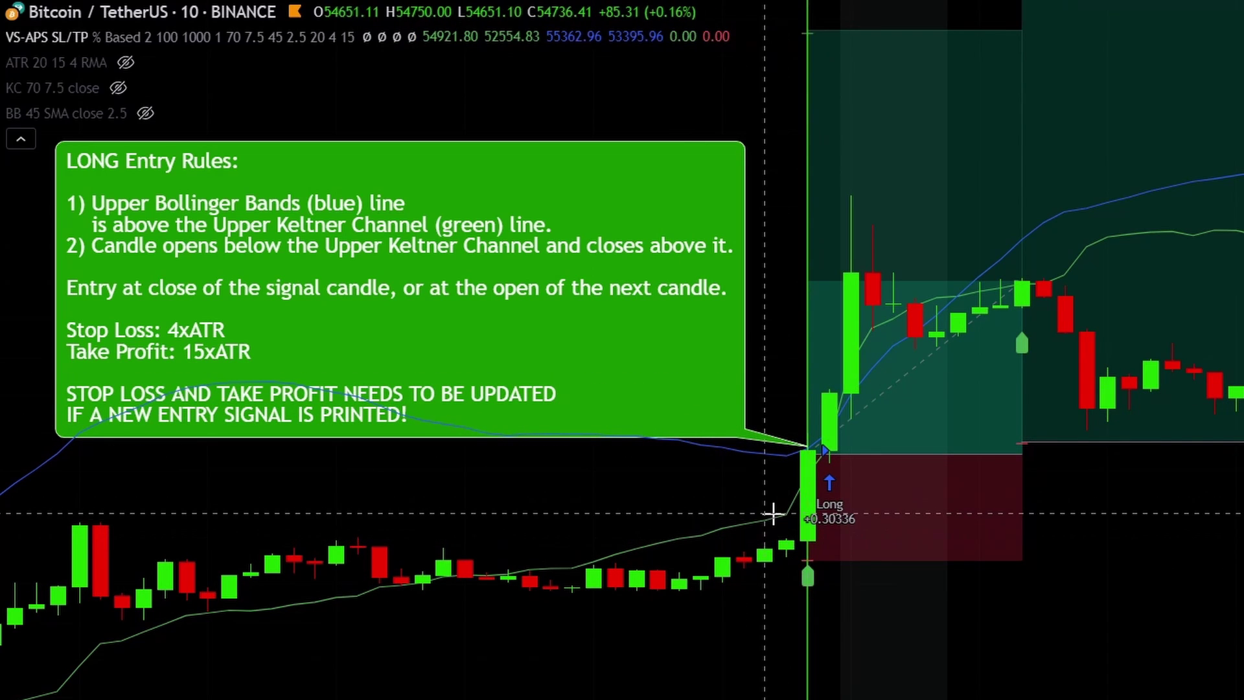
mouse_move(806, 457)
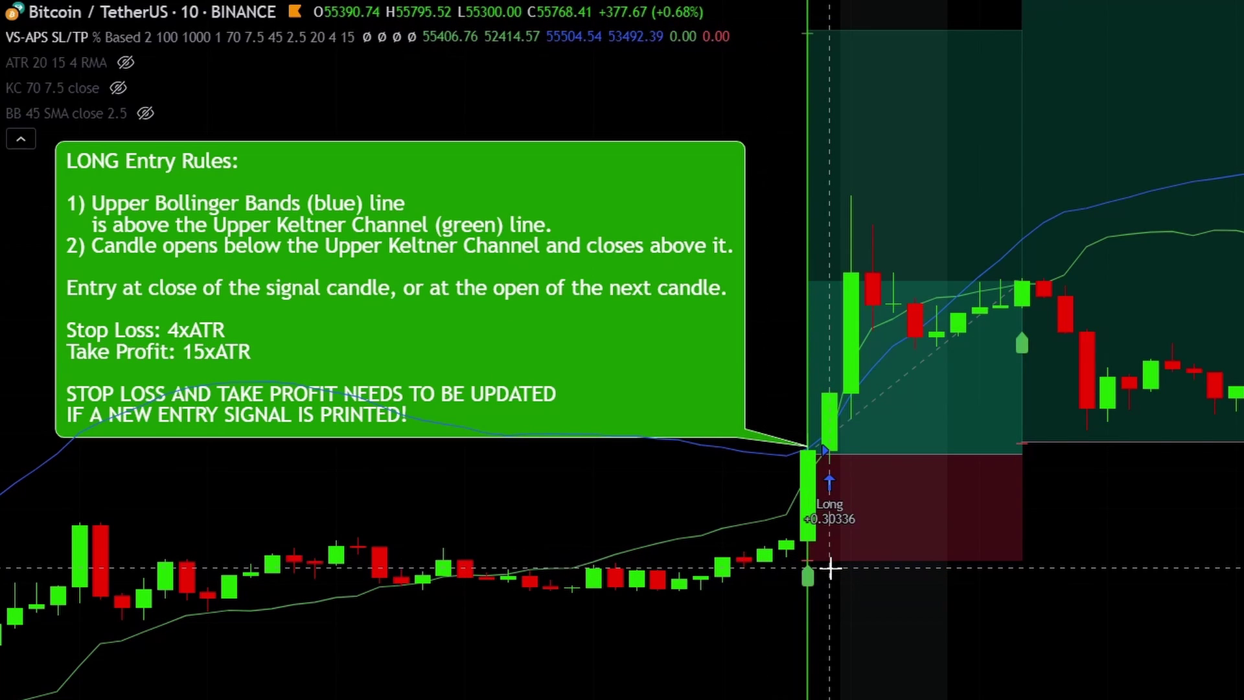
mouse_move(805, 563)
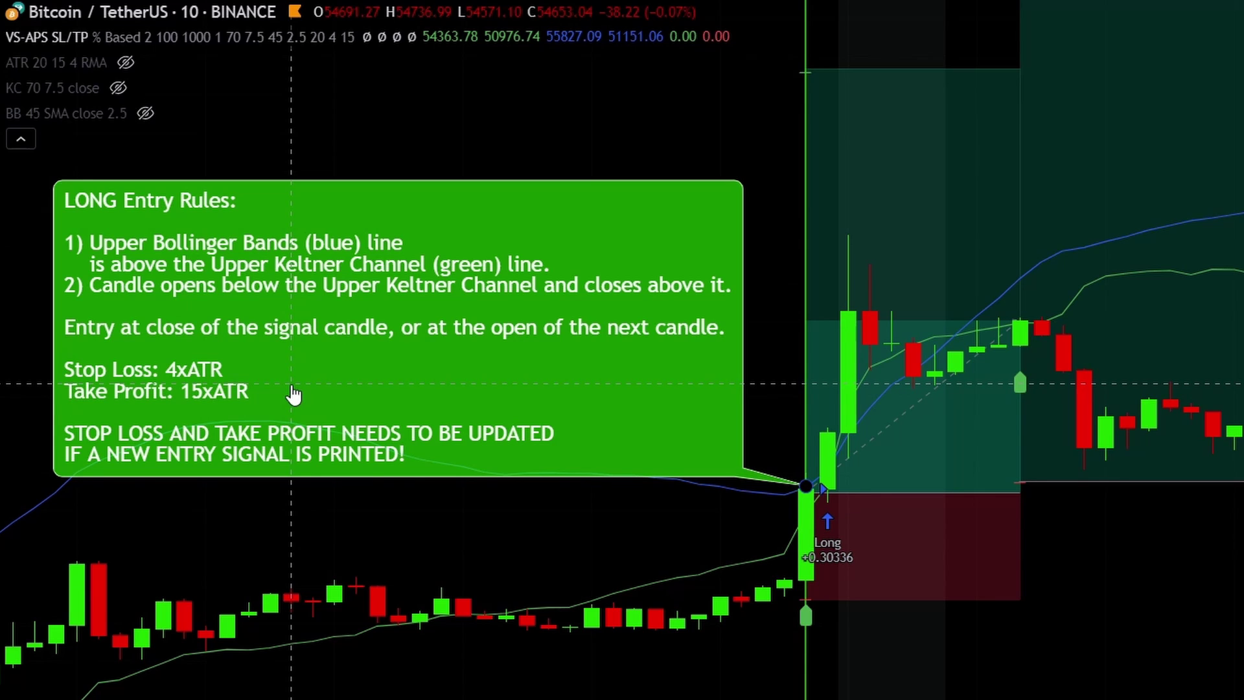
- Follow the long trade along the chart through each new entry signal and its updated stop loss and take profit up to the Exit Long marker
mouse_move(926, 502)
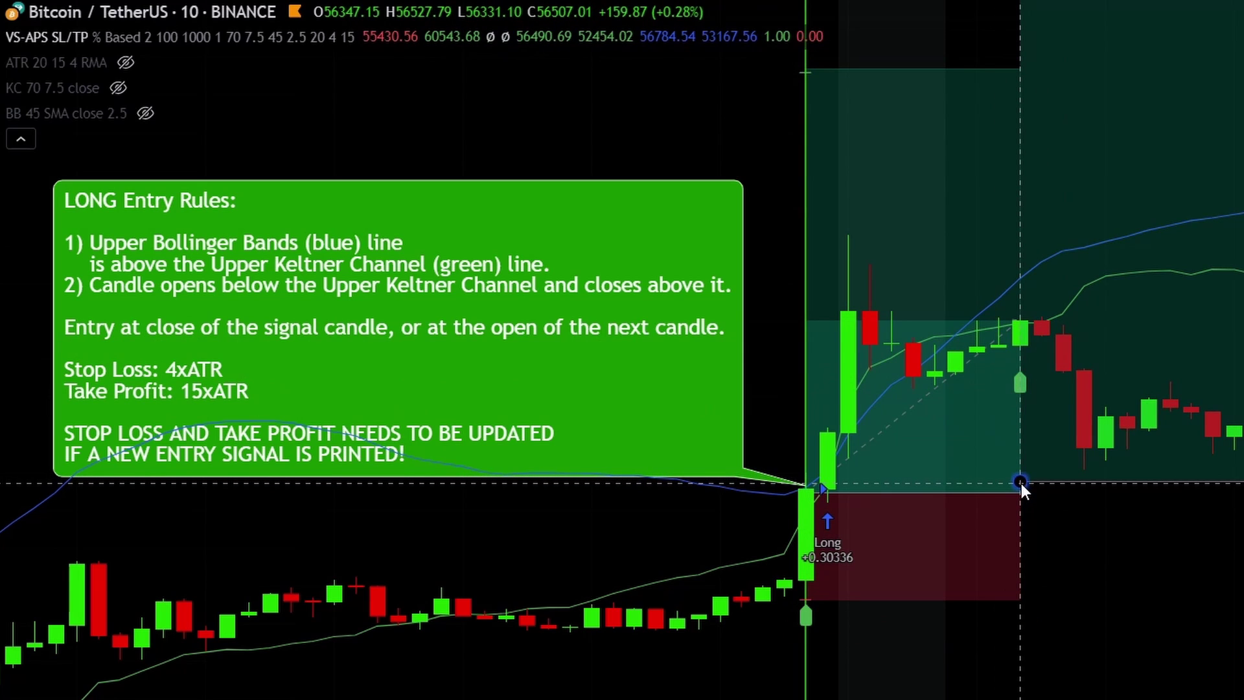
scroll(1086, 328, up, 10)
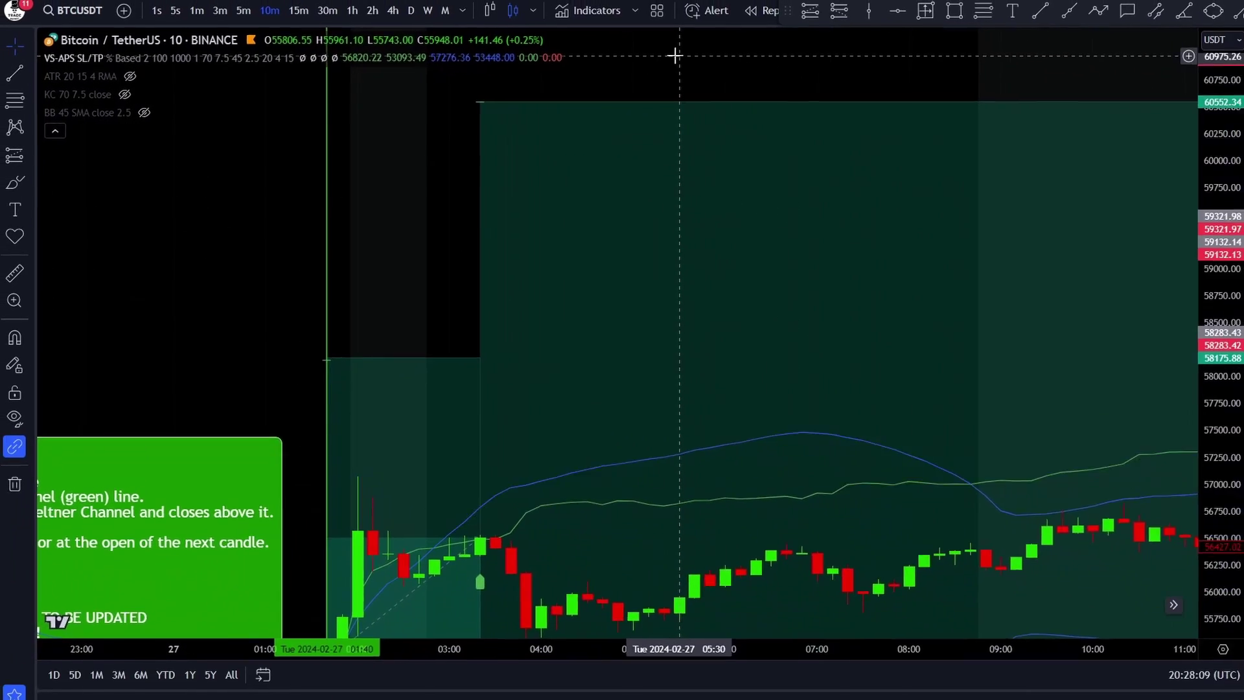
mouse_move(978, 113)
mouse_down()
mouse_move(855, 84)
mouse_move(577, 114)
mouse_move(629, 130)
mouse_move(511, 128)
mouse_up()
drag(838, 122, 662, 129)
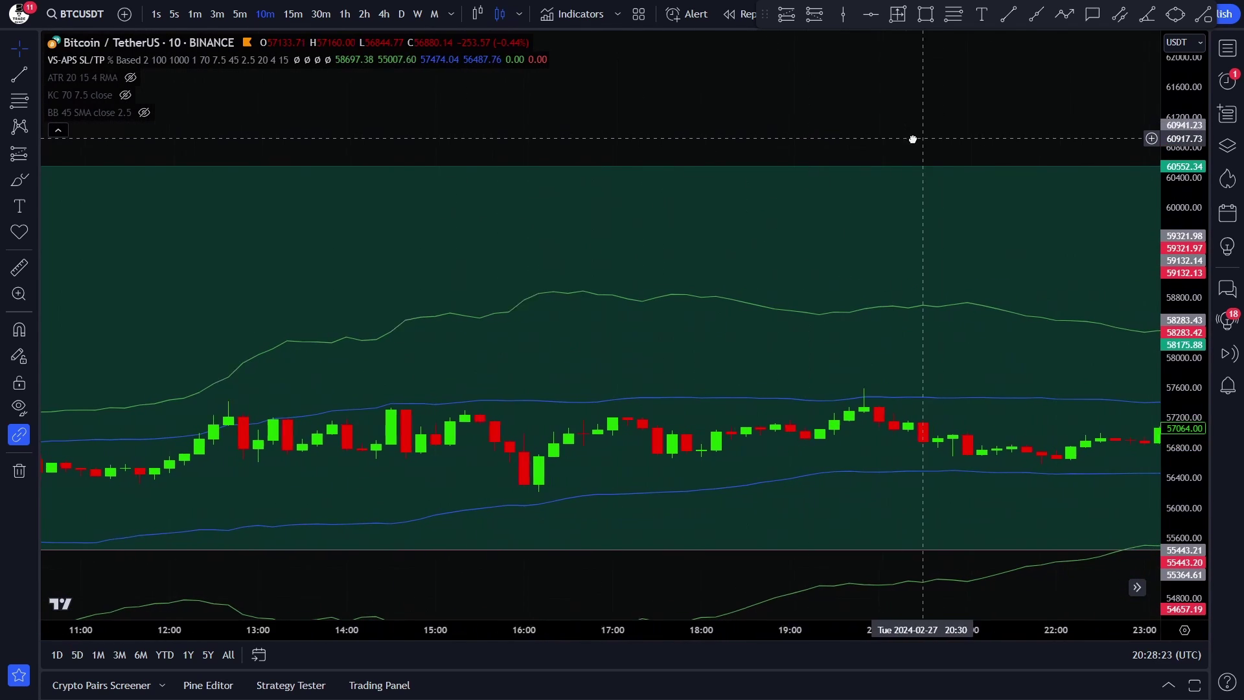
drag(913, 136, 603, 147)
drag(875, 125, 728, 127)
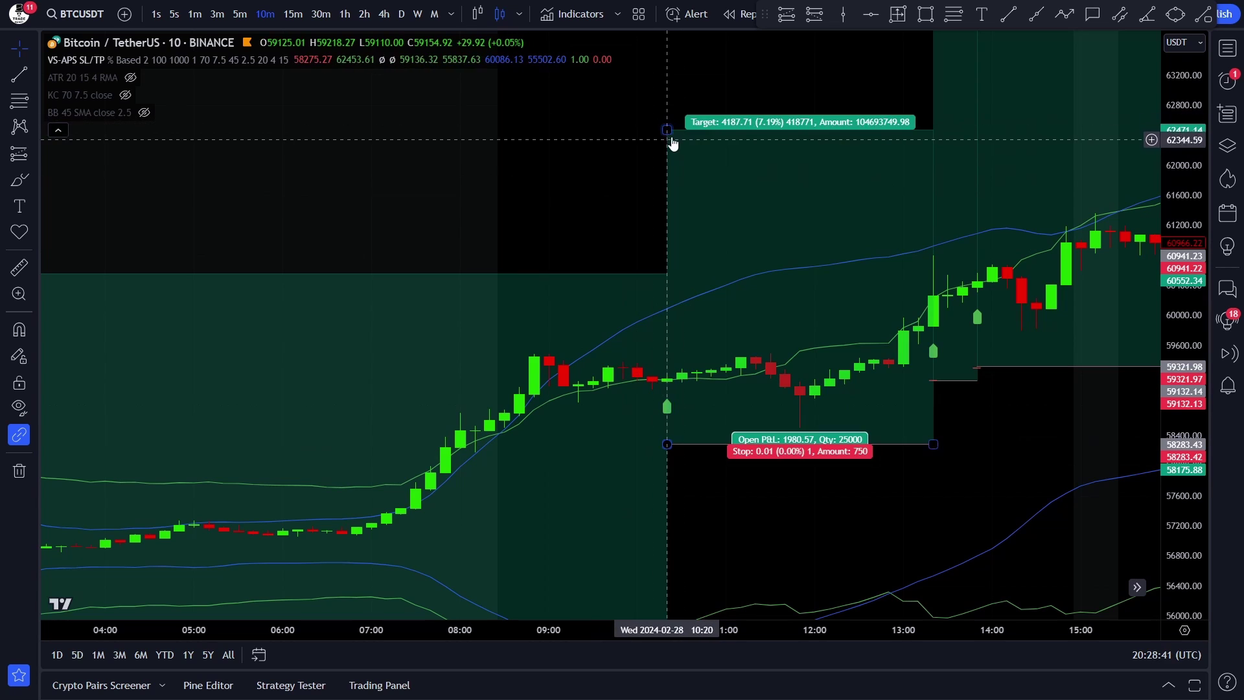
drag(696, 109, 311, 130)
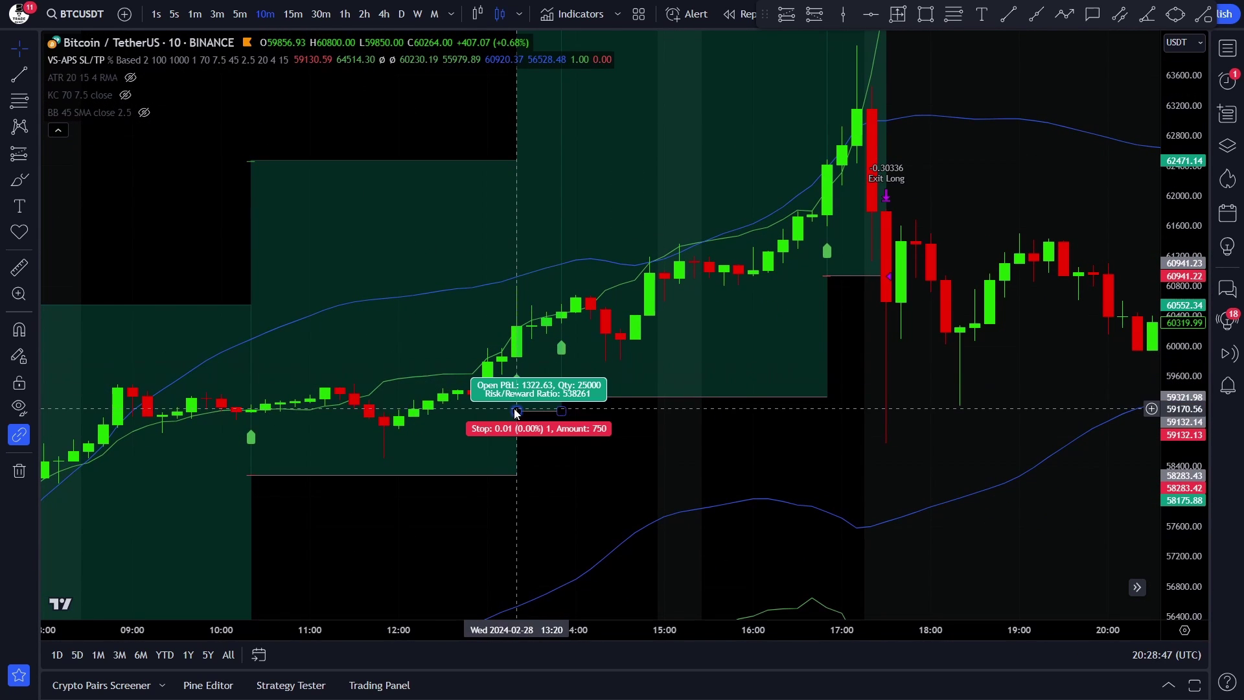
drag(425, 130, 424, 253)
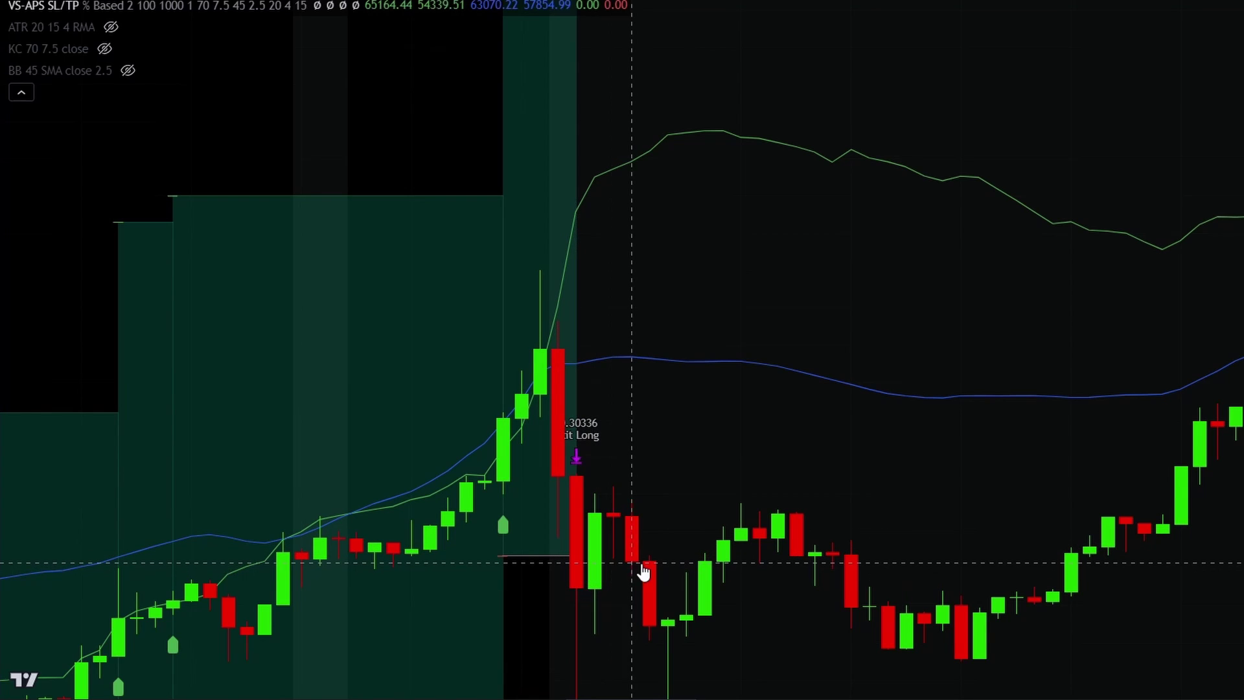
drag(643, 570, 893, 434)
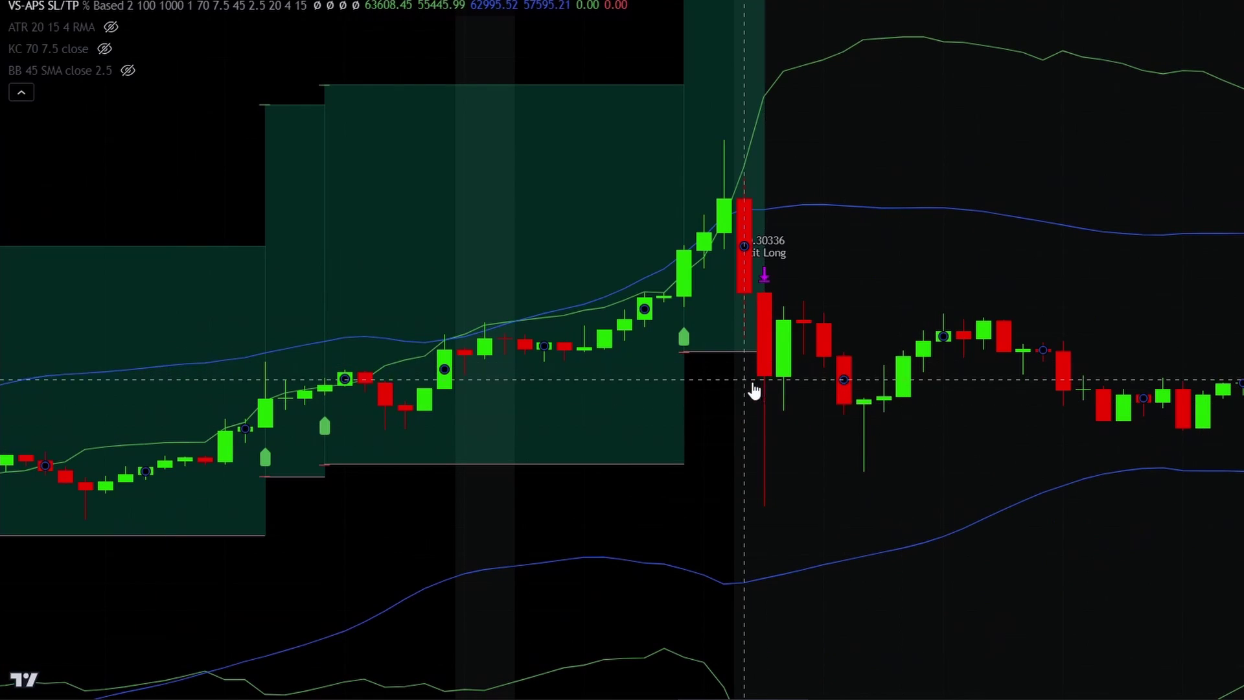
- Draw a trend line from the long entry to the Exit Long price, and raise the first long position's target to the exit level
scroll(743, 388, down, 5)
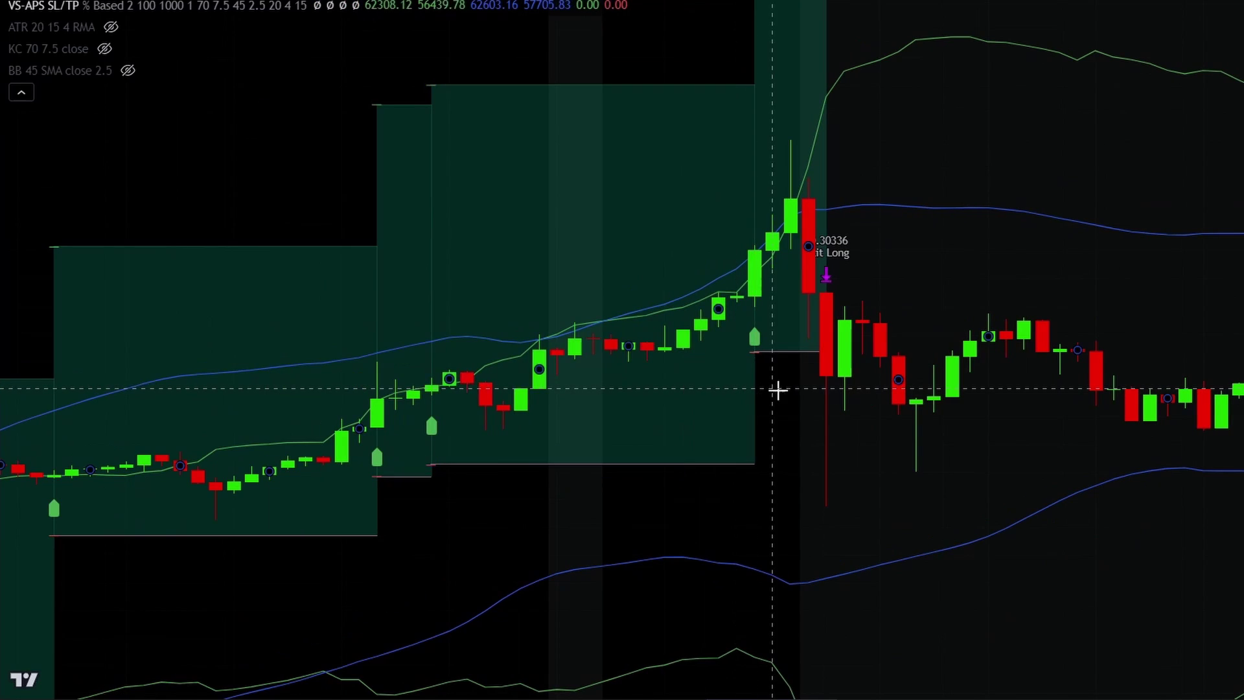
scroll(883, 477, down, 6)
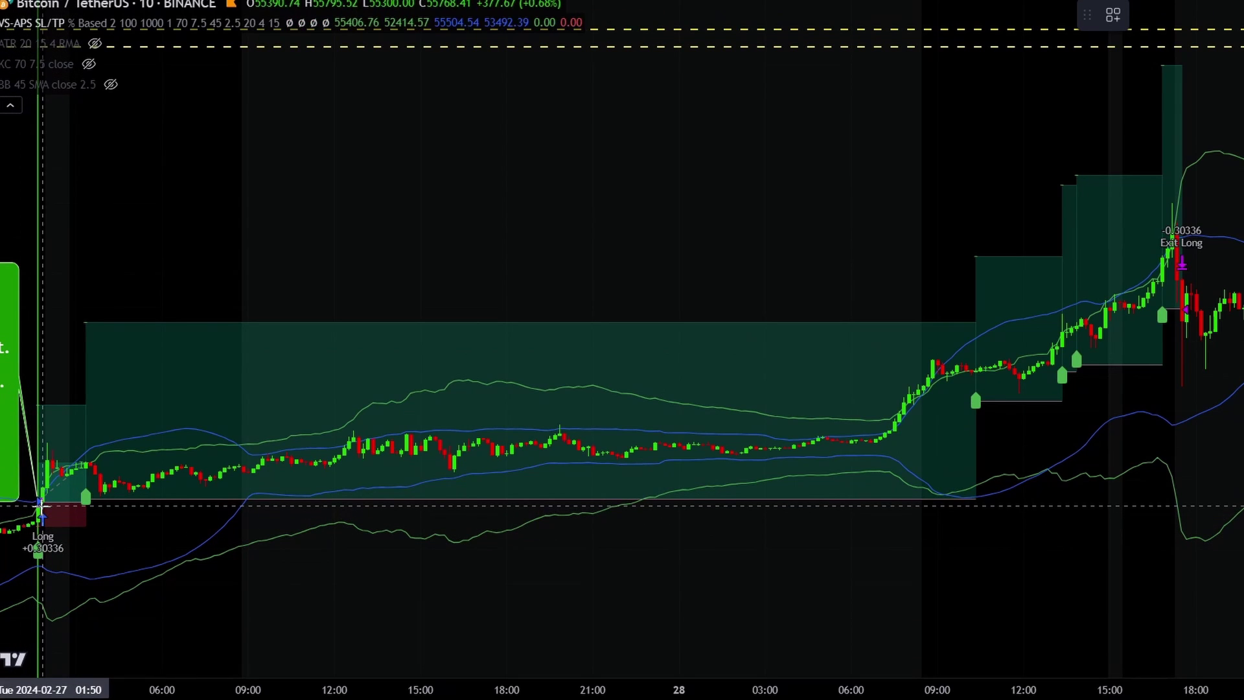
mouse_move(39, 500)
mouse_down()
mouse_move(1182, 320)
mouse_move(1172, 247)
mouse_move(1216, 243)
mouse_move(1189, 255)
mouse_move(1185, 310)
mouse_up()
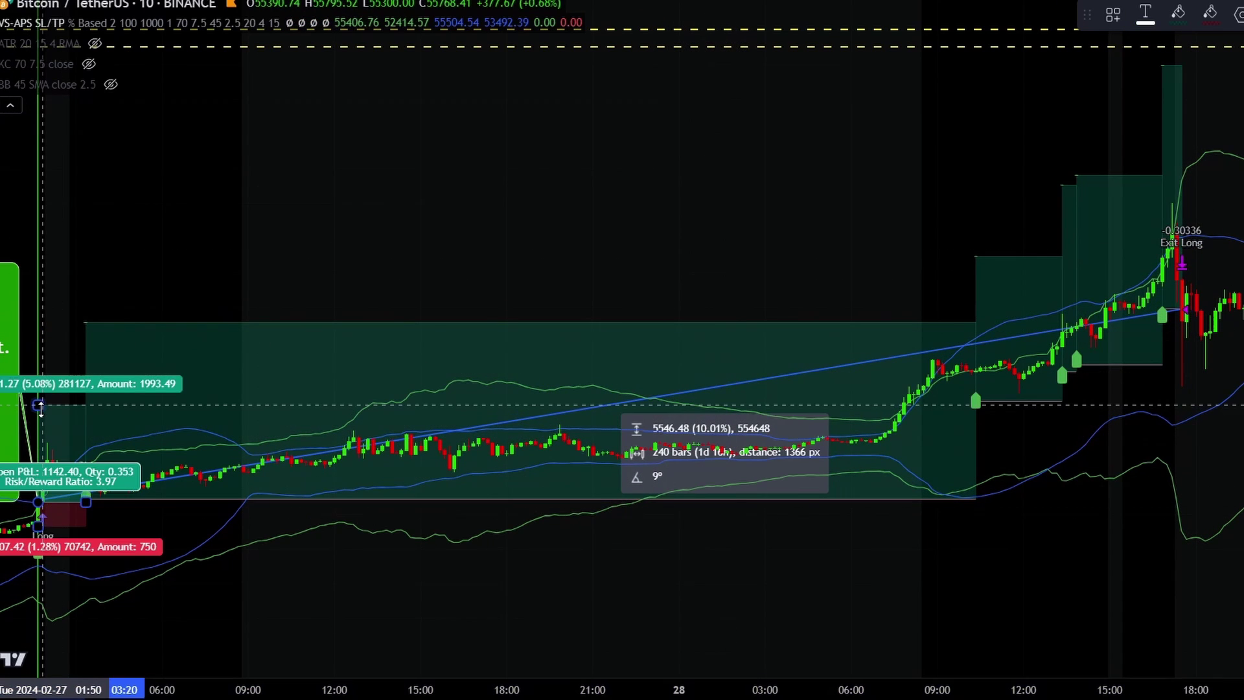
drag(37, 392, 37, 365)
drag(43, 319, 39, 308)
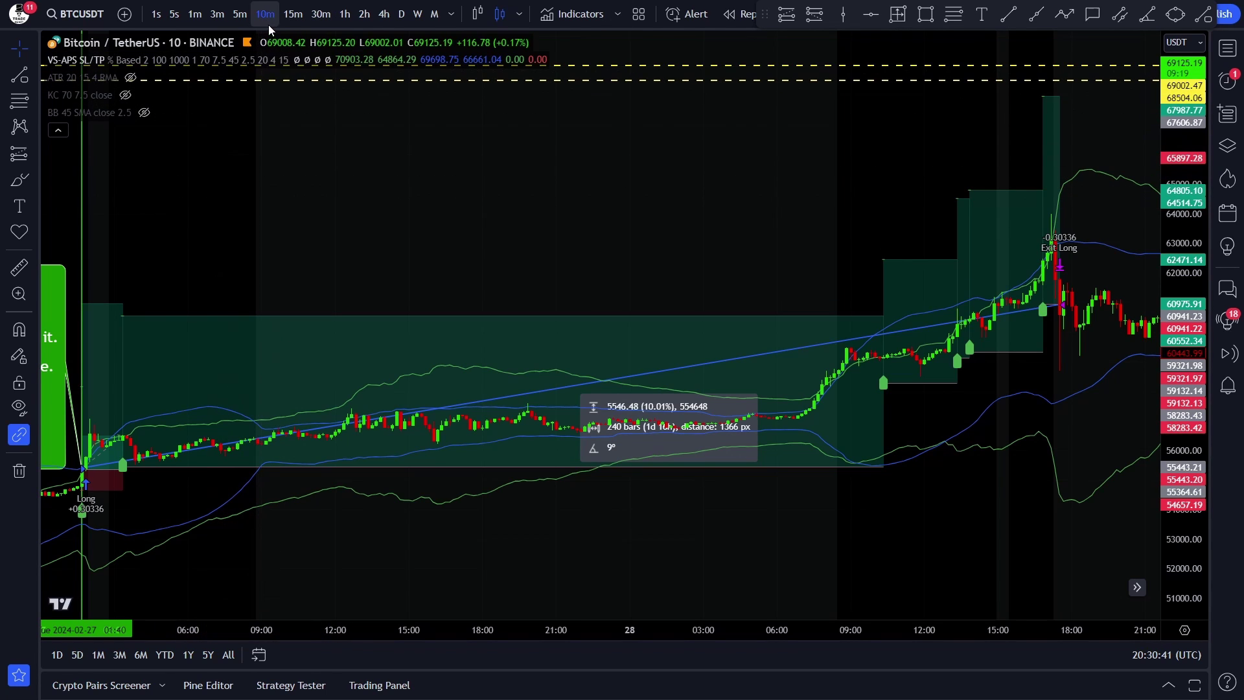
- Examine the SHORT Entry Rules note and its signal candle against the lower Bollinger and Keltner lines, including the stop loss and take profit
scroll(281, 211, left, 10)
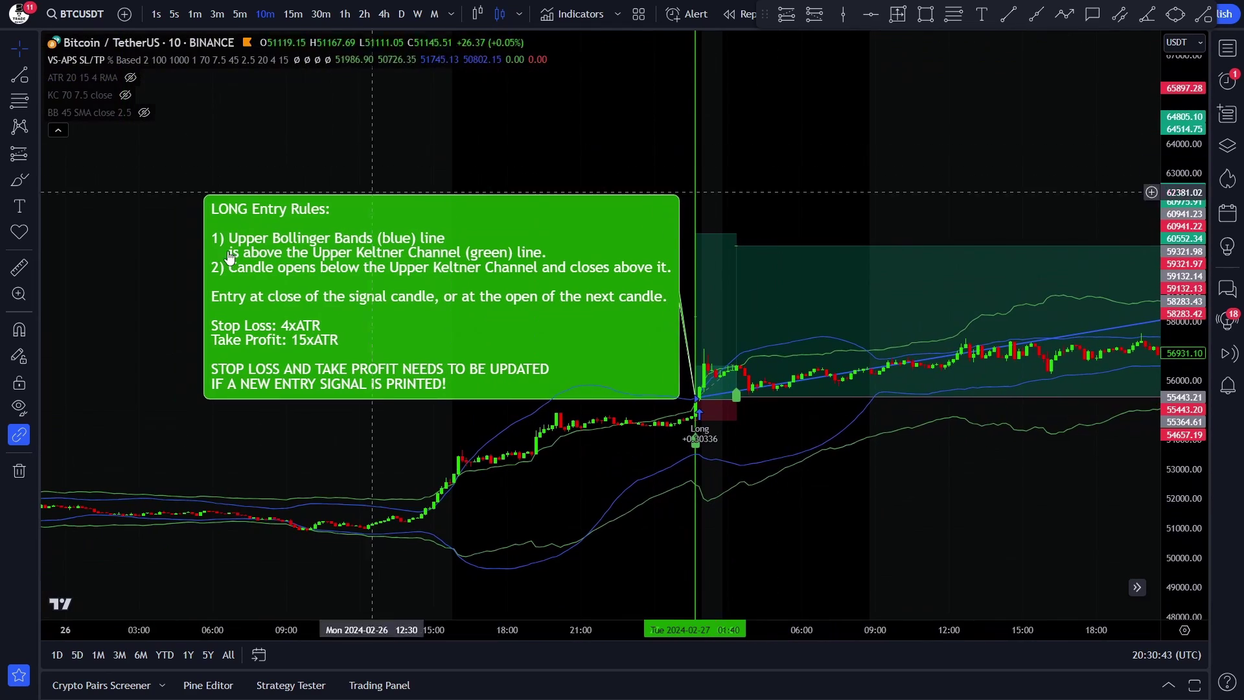
scroll(157, 335, left, 10)
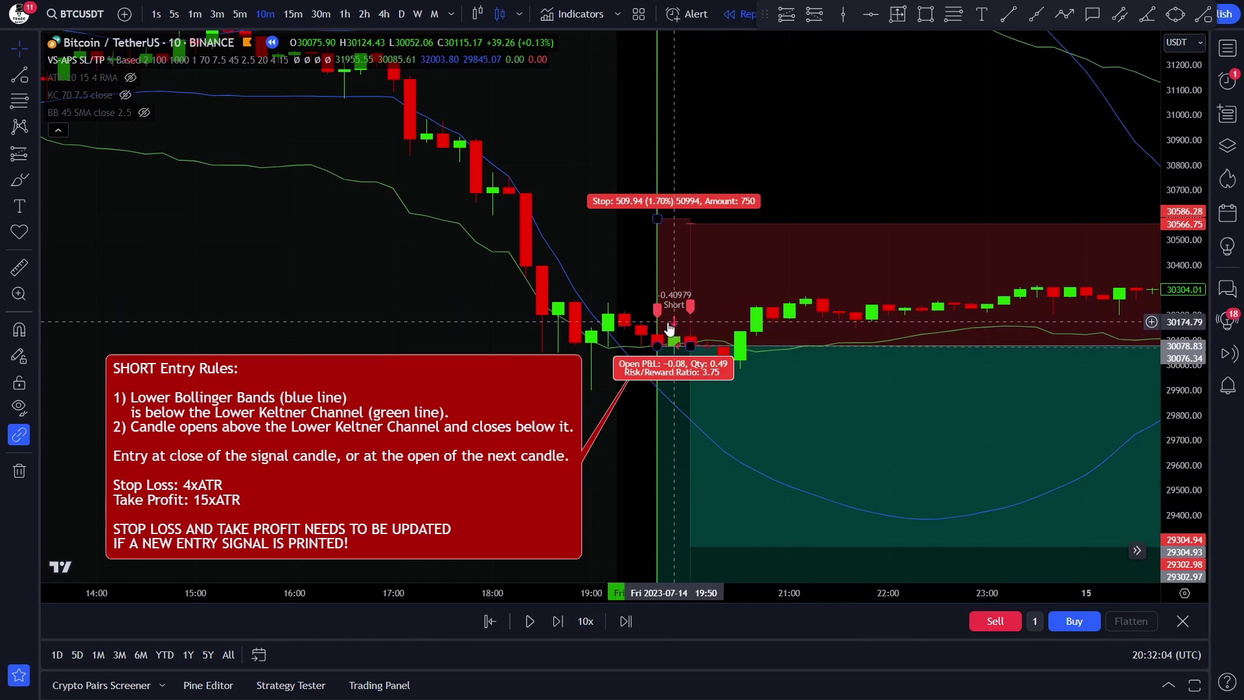
drag(186, 373, 153, 343)
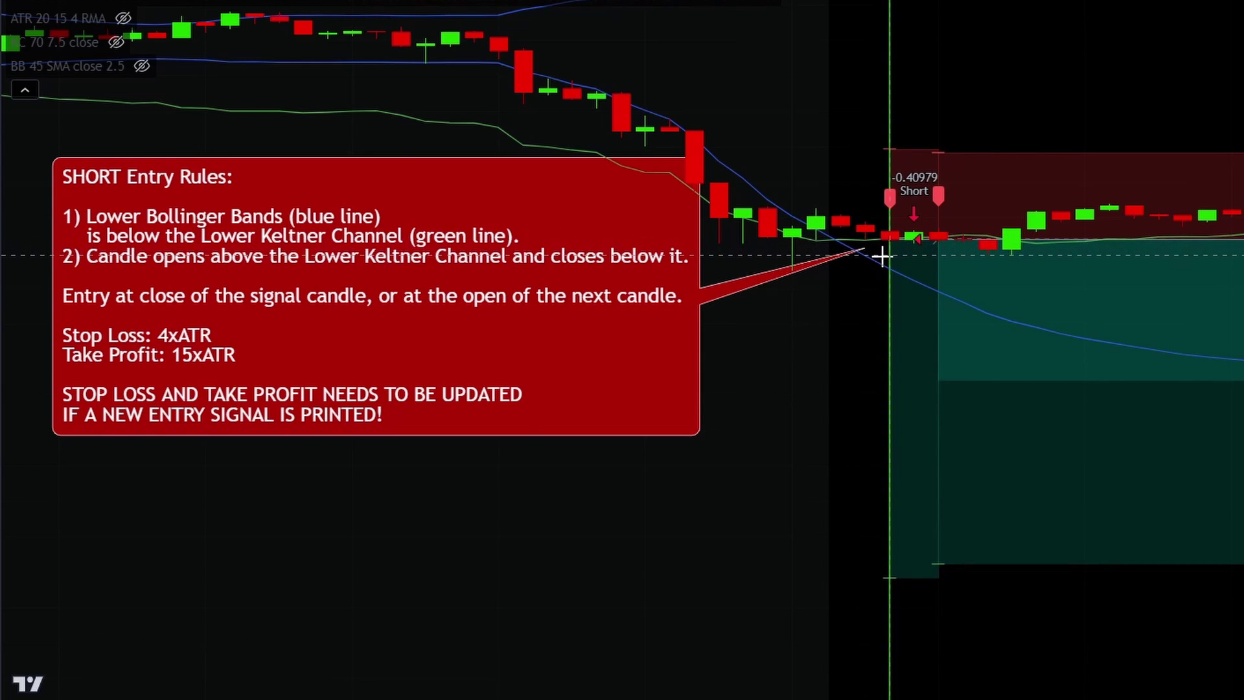
mouse_move(927, 220)
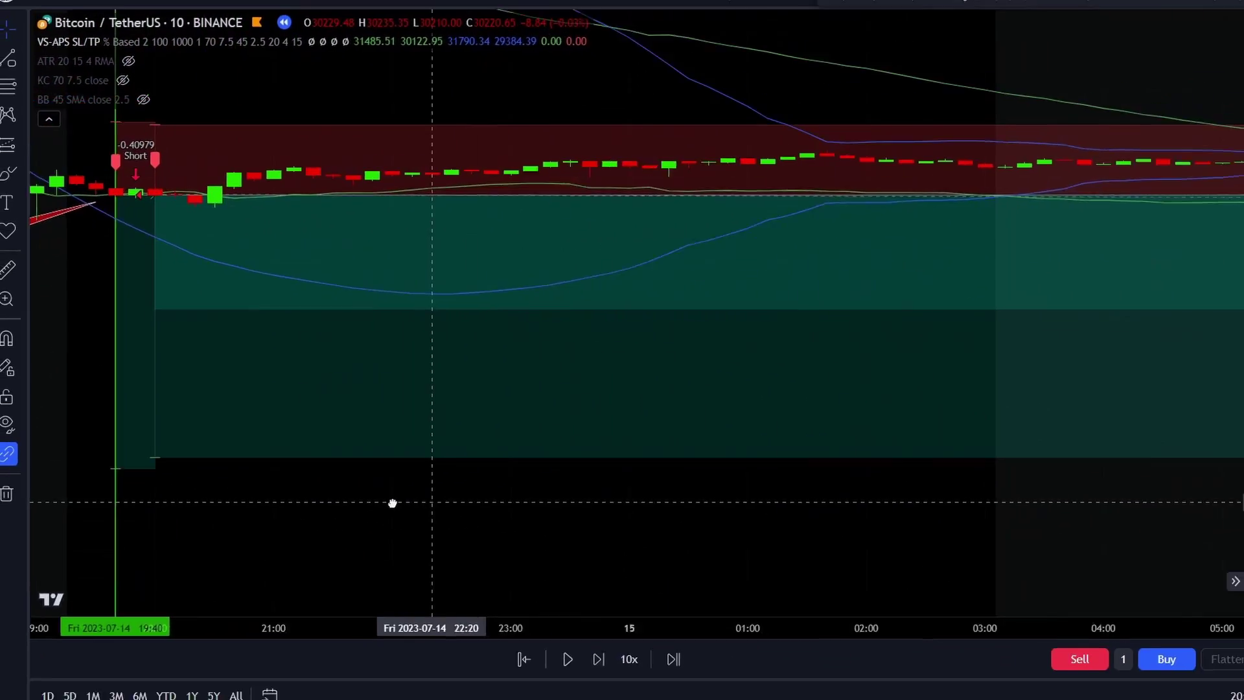
- Follow the short trade along the chart through the new short signals and their updated stop loss and take profit to the Exit Short marker
scroll(935, 508, up, 5)
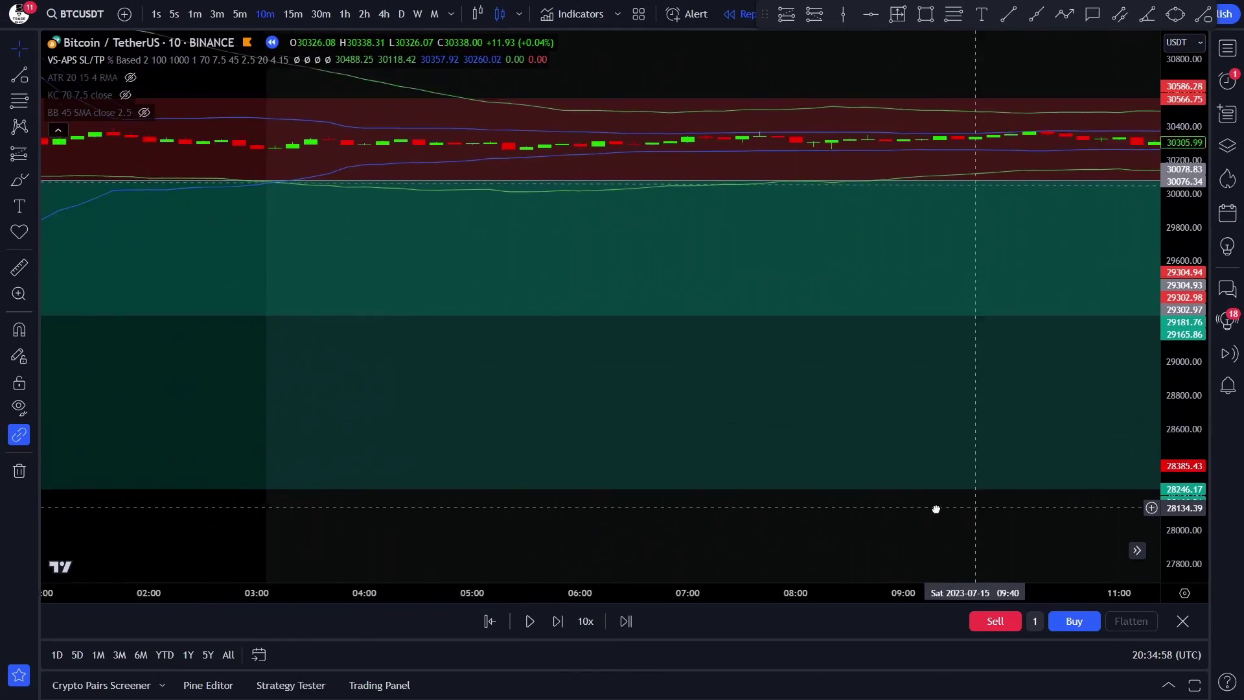
drag(936, 507, 680, 486)
drag(1124, 55, 663, 95)
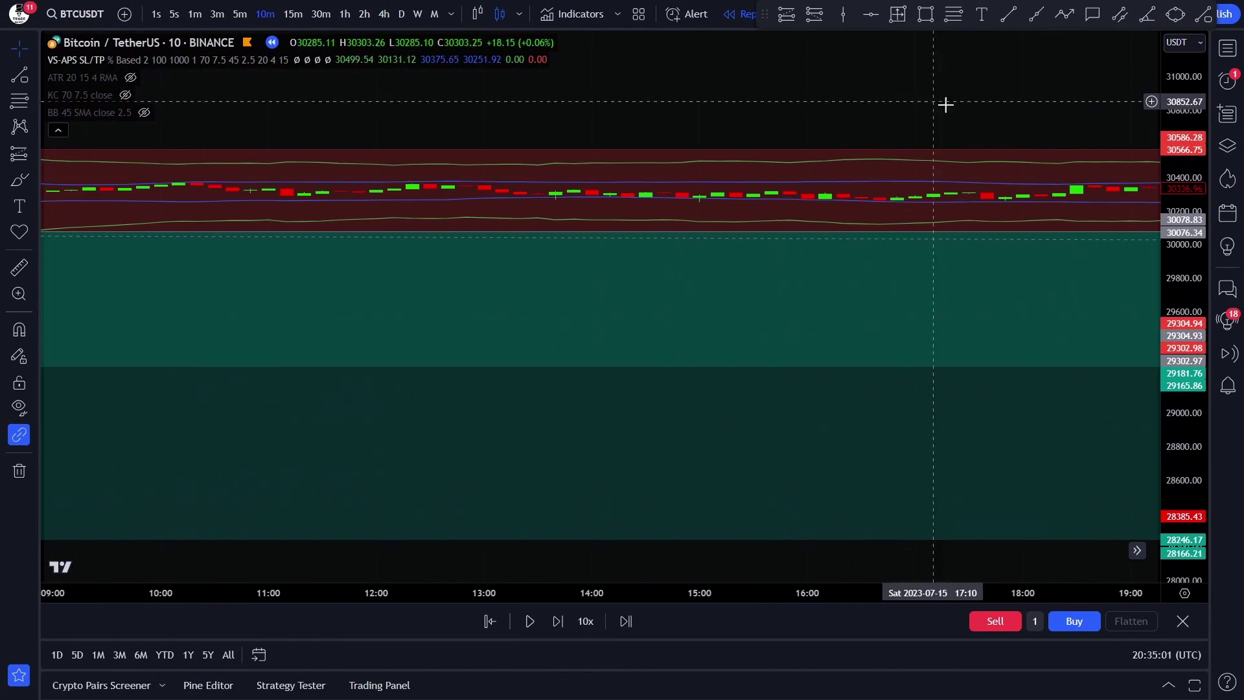
drag(944, 103, 512, 88)
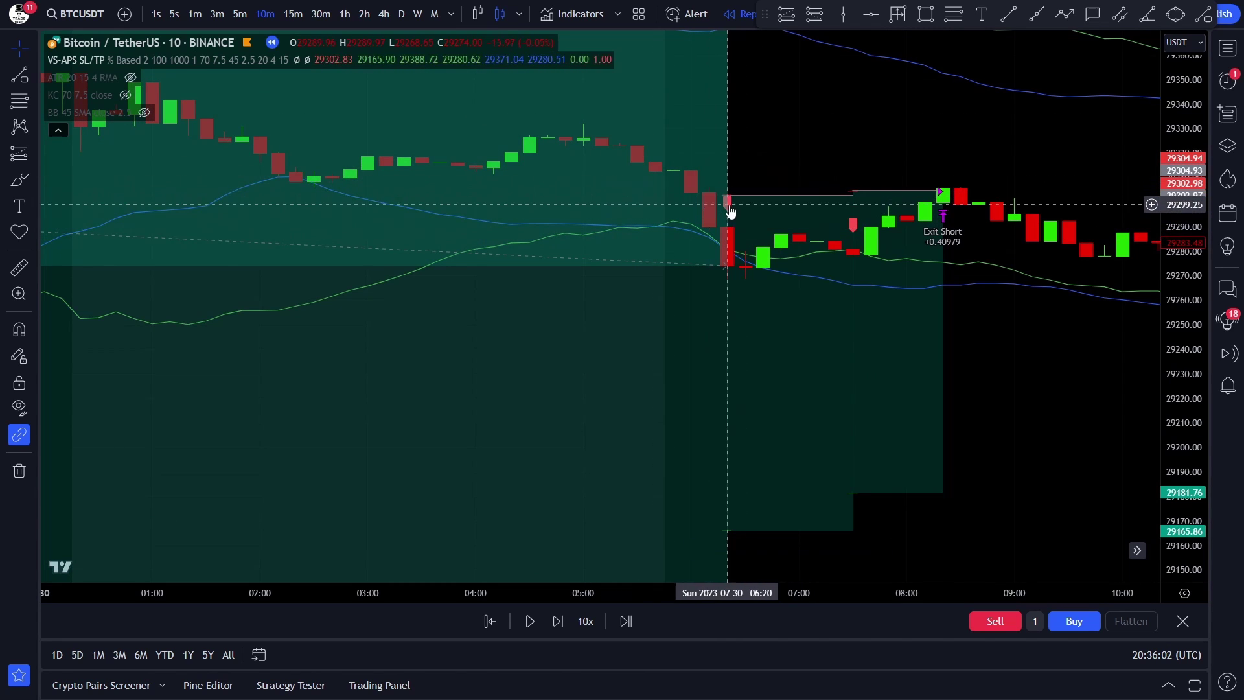
click(724, 201)
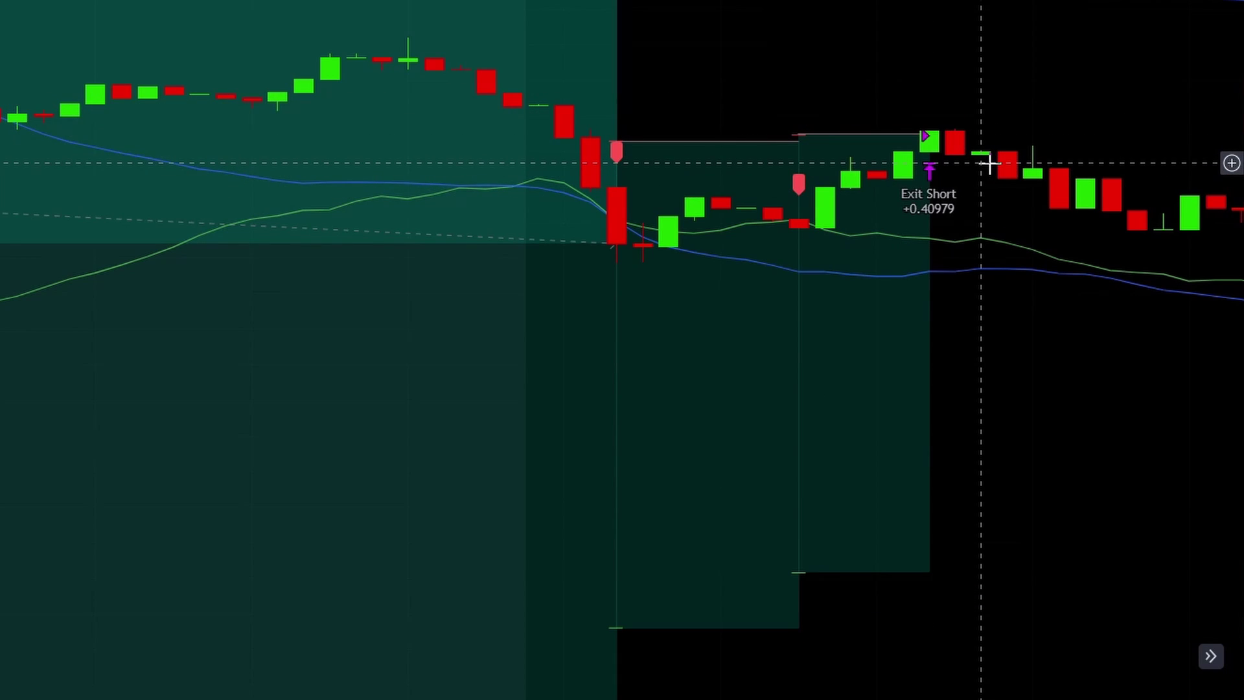
- Draw a trend line across the whole short trade, from its entry on 14 July 2023 to the Exit Short candle on 30 July 2023
scroll(970, 214, down, 5)
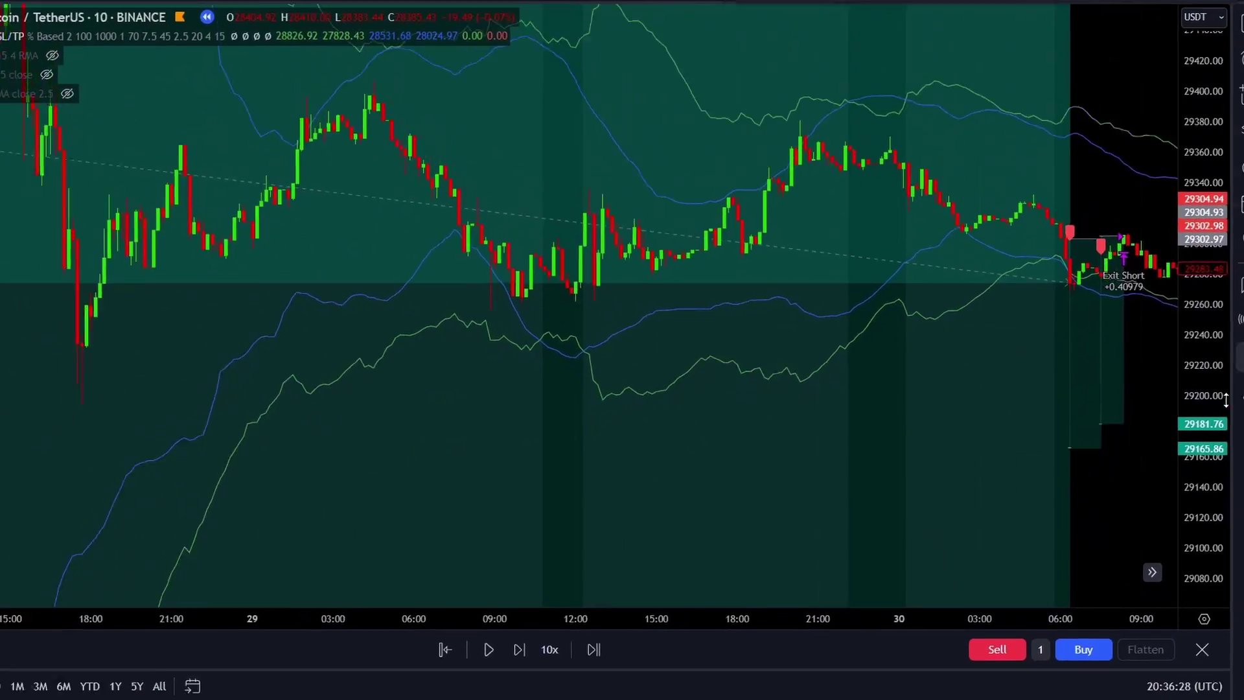
scroll(1130, 214, down, 5)
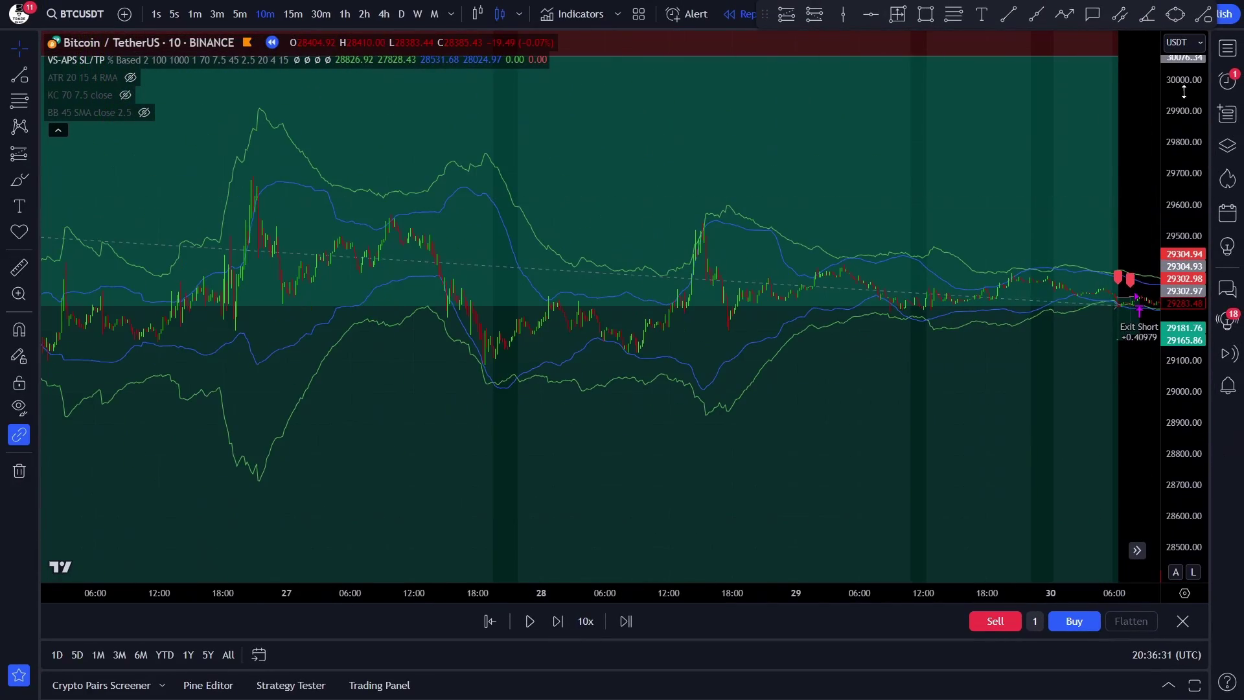
drag(1169, 363, 1169, 456)
scroll(596, 204, down, 6)
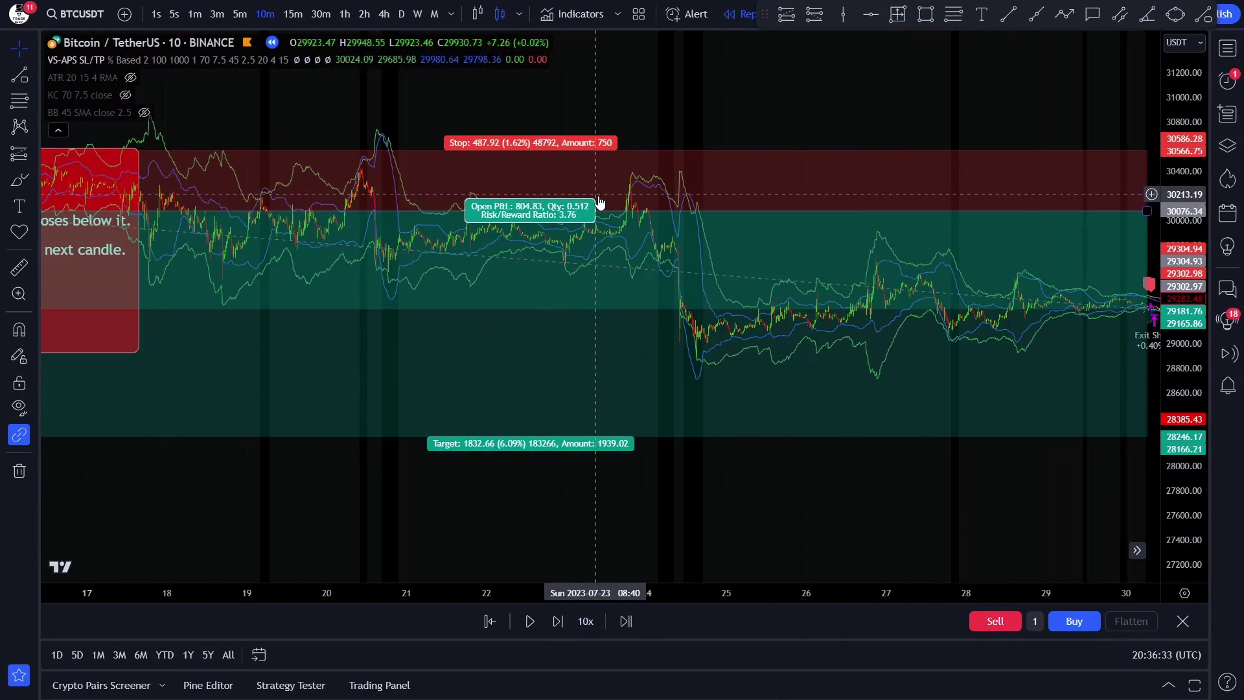
scroll(606, 206, down, 2)
key(alt+t)
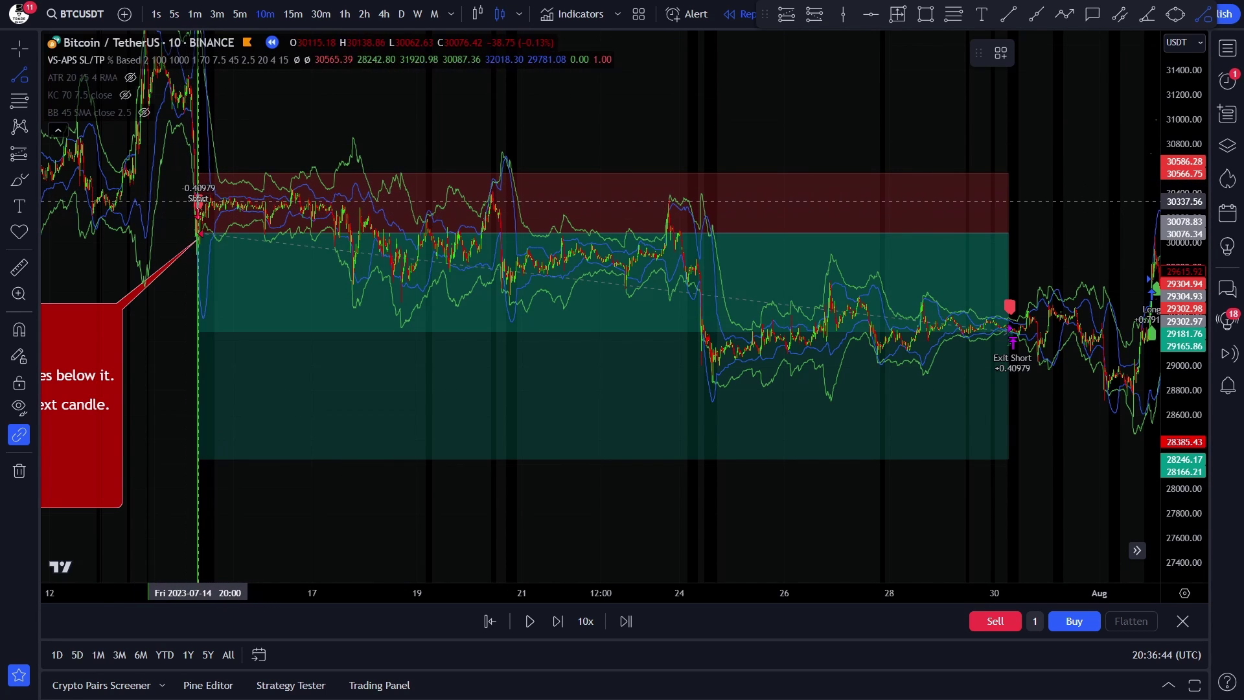
click(197, 233)
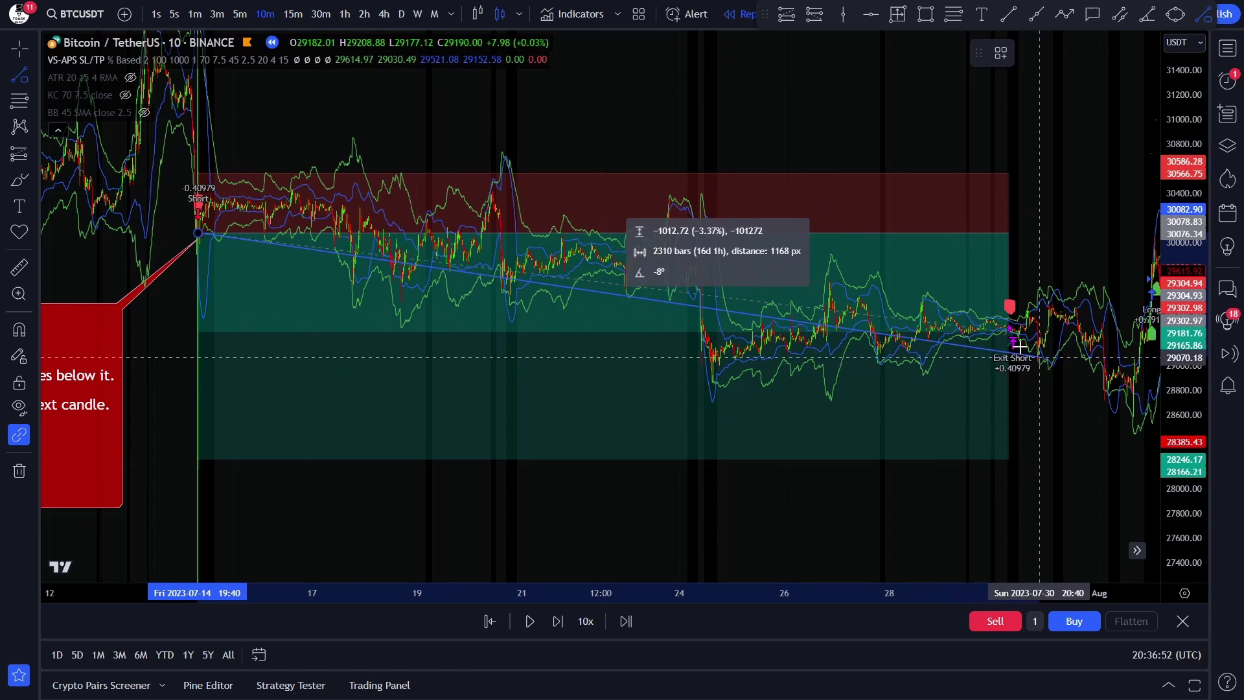
click(1013, 328)
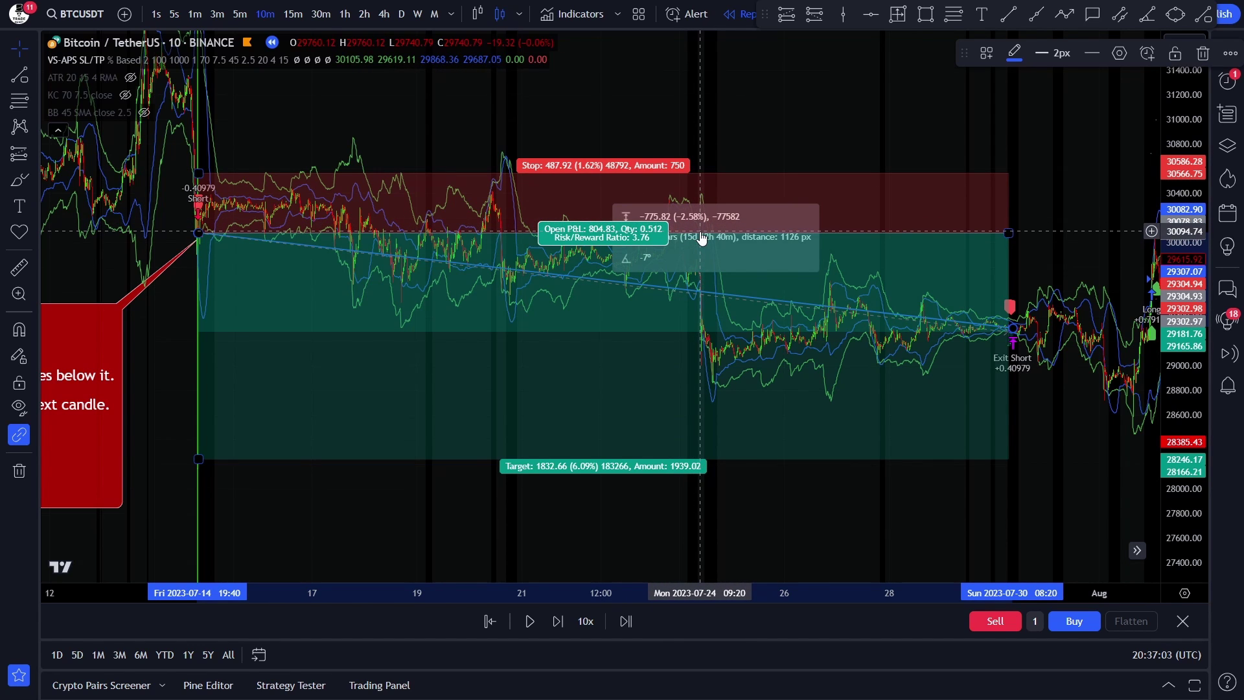
- Move the short position's target to 29313.00, level with the trade's exit, and deselect the position
click(198, 459)
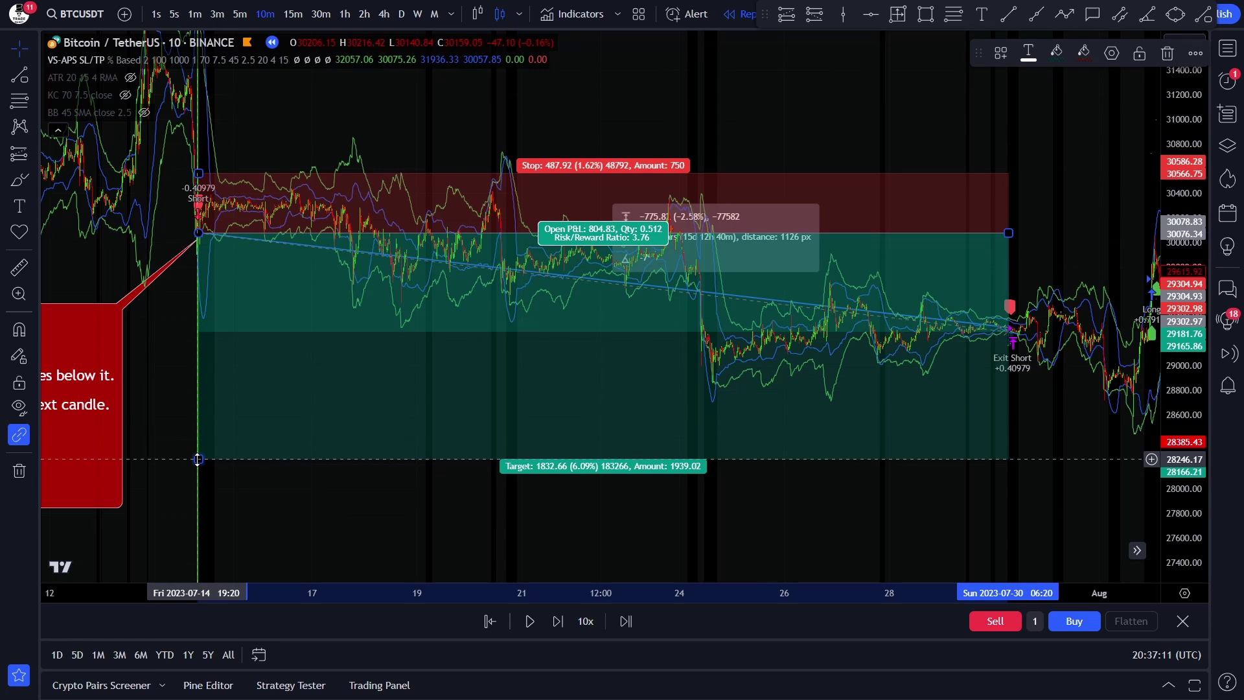
drag(199, 459, 198, 327)
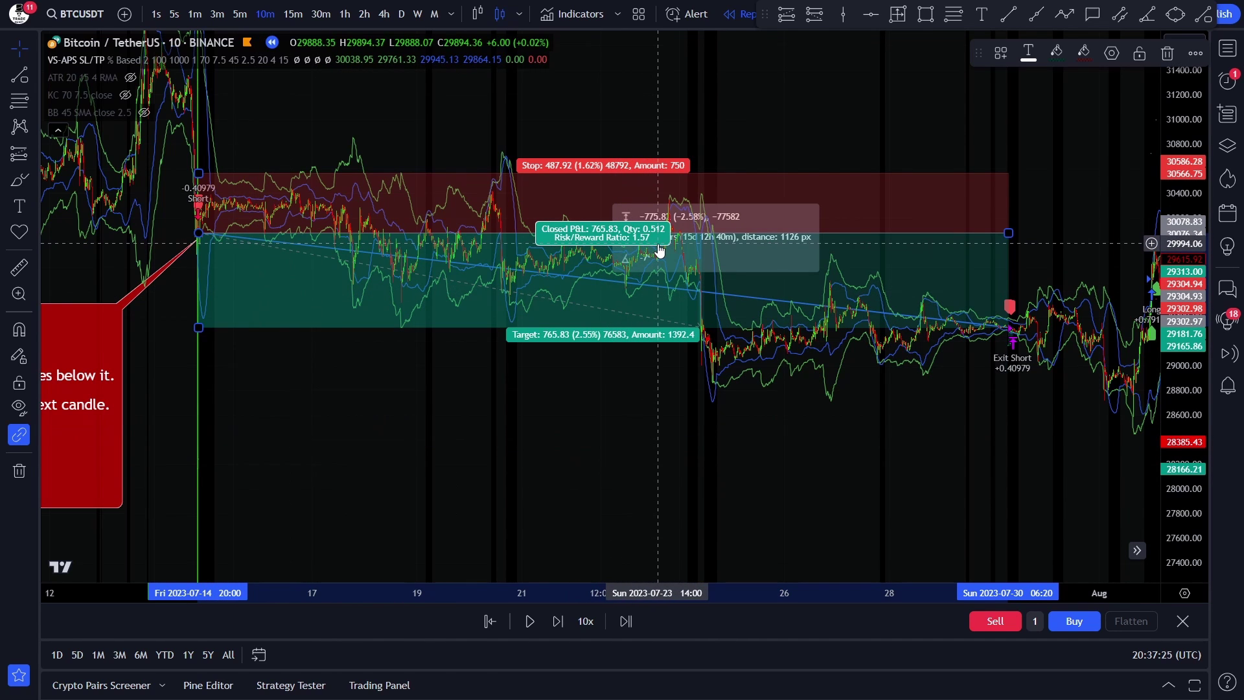
click(455, 404)
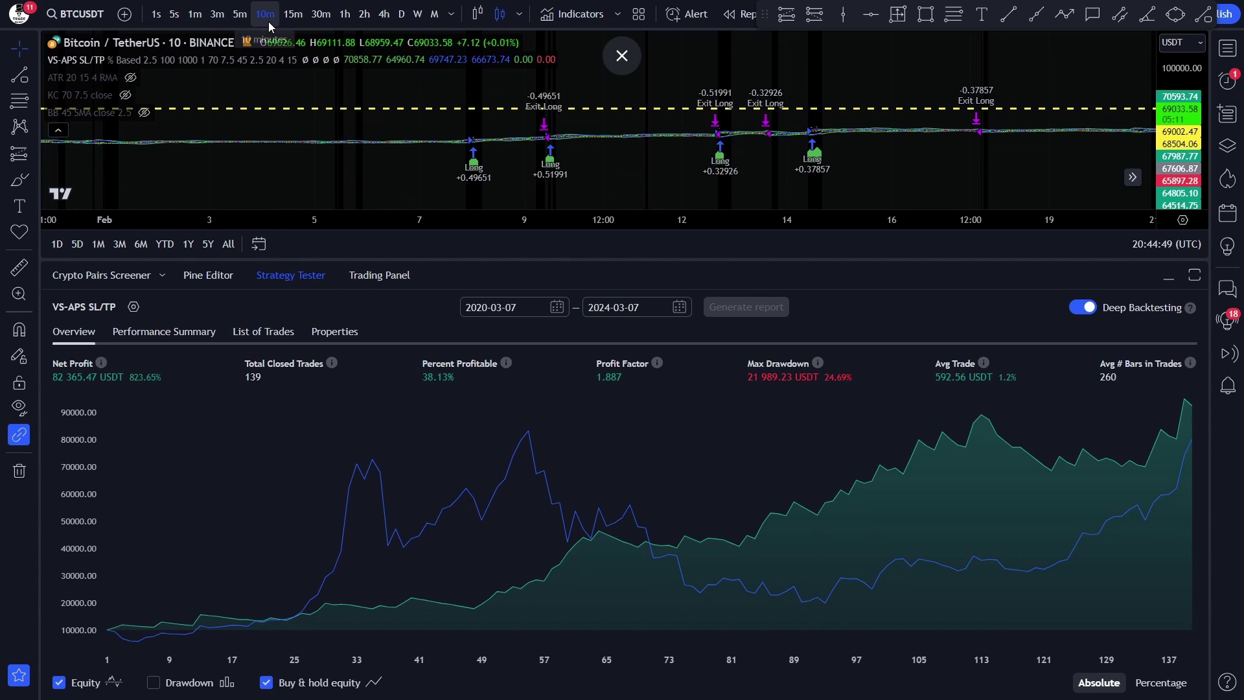
- Check the deep backtest's start date and the commission and slippage values in the VS-APS SL/TP strategy's properties
click(558, 307)
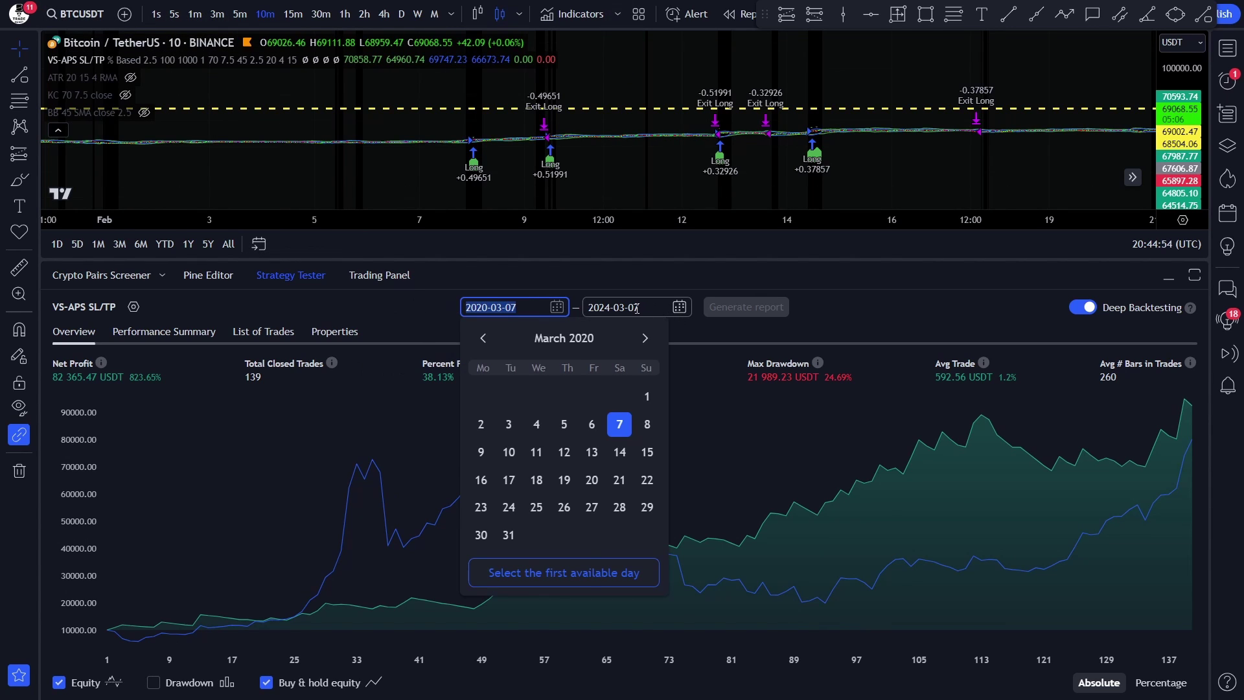
click(177, 304)
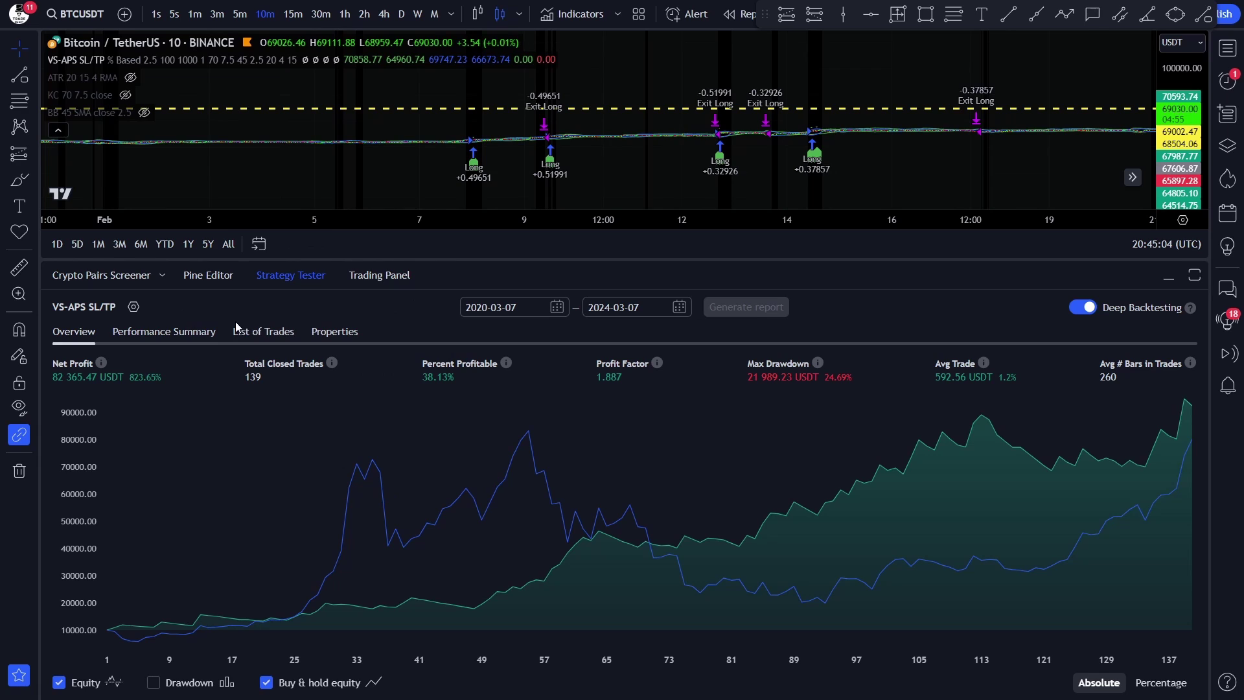
double_click(672, 315)
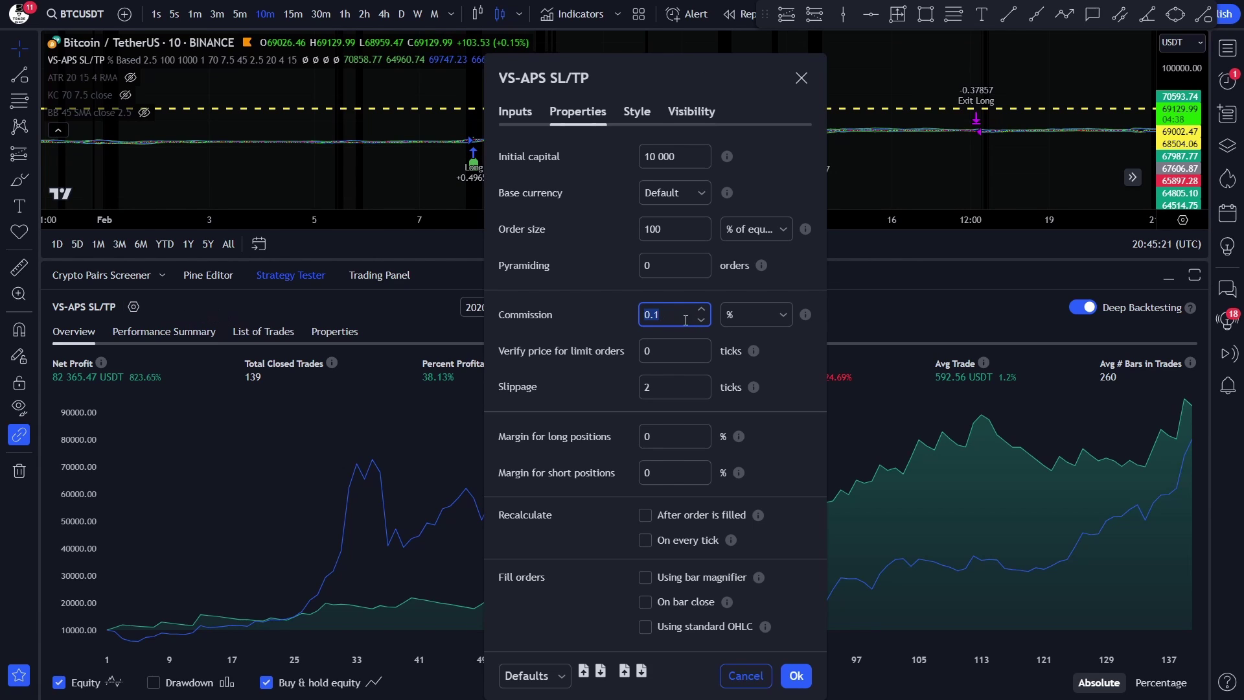
click(675, 378)
key(Return)
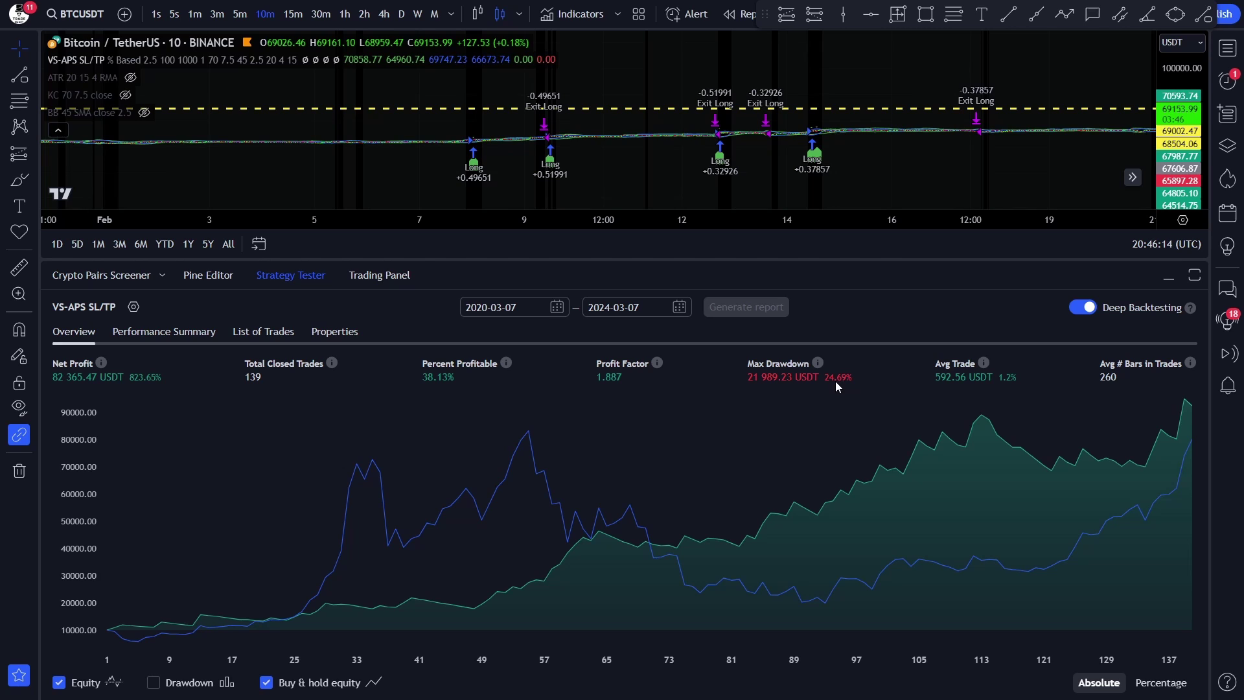
- Review the strategy's performance summary for all, long and short trades, and return to the backtest overview
click(156, 334)
scroll(1203, 363, down, 2)
scroll(1205, 374, down, 6)
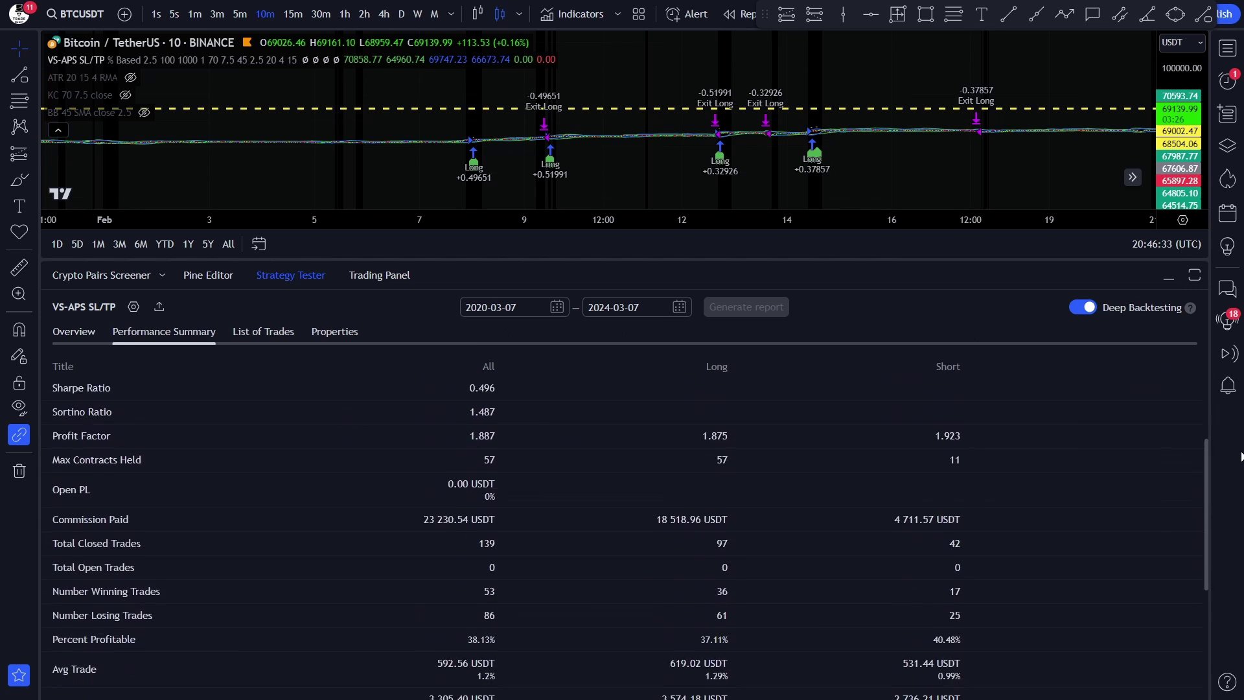
scroll(622, 518, up, 8)
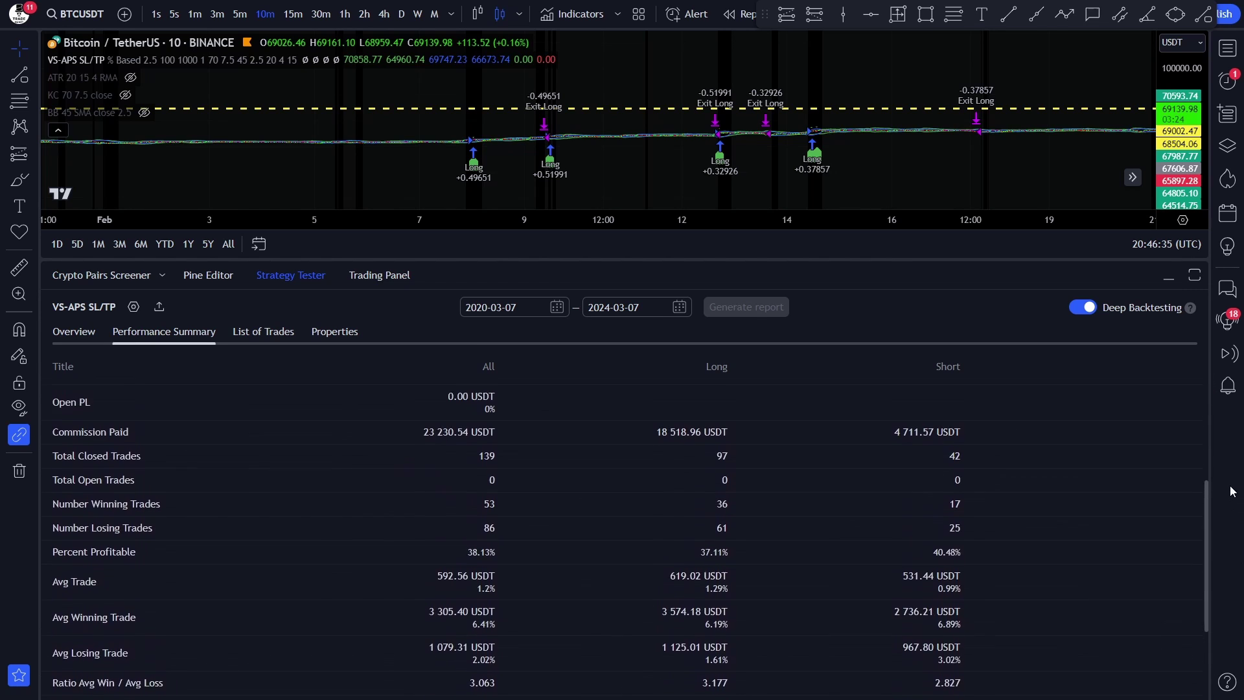
click(73, 331)
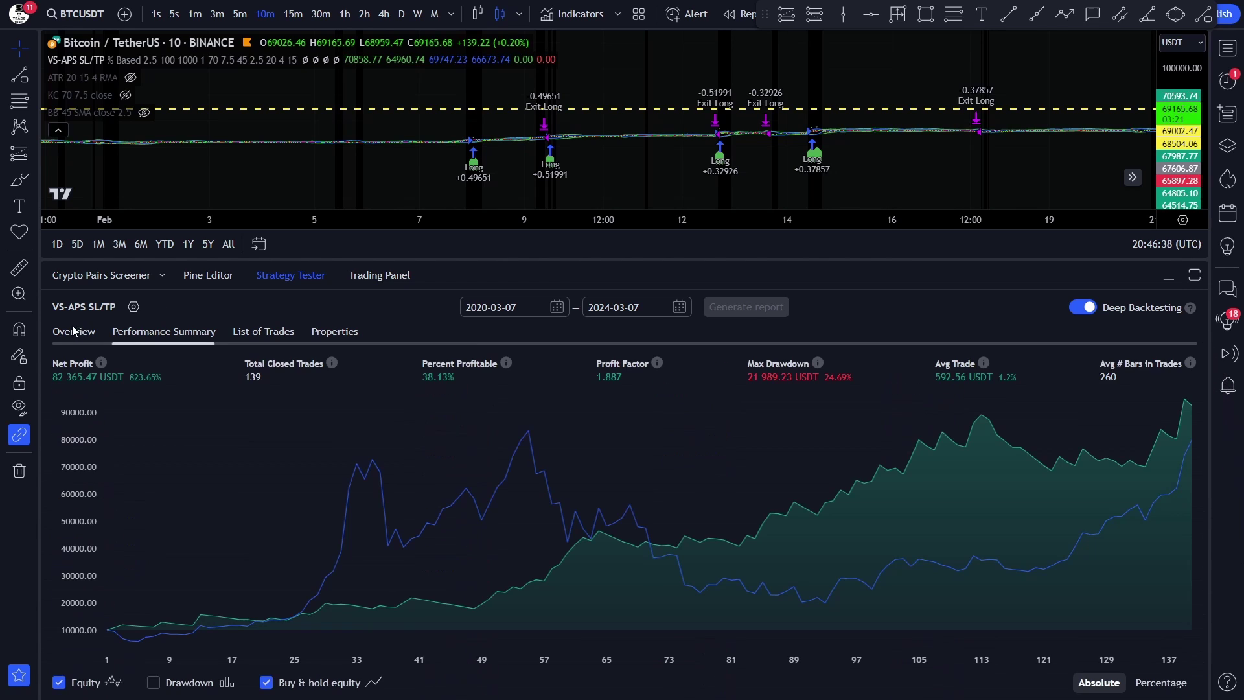
- Switch the BTCUSDT chart to the 15-minute timeframe and hide the buy and hold equity curve in the backtest overview
click(294, 14)
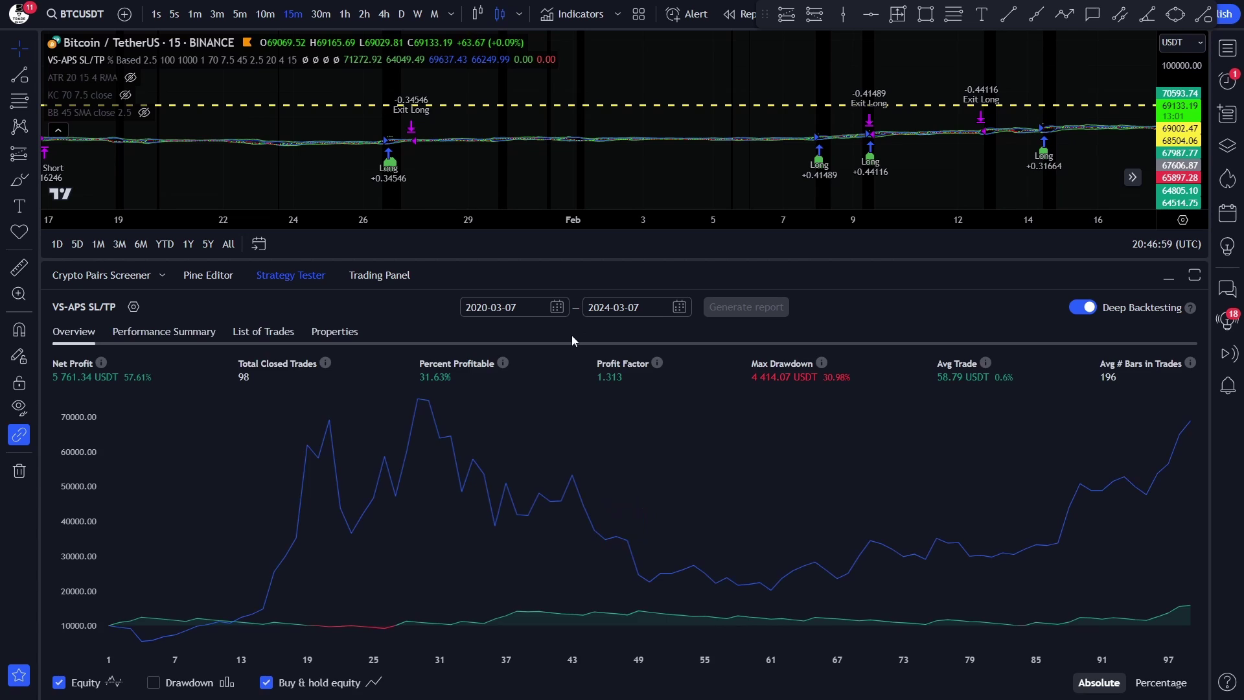
click(265, 682)
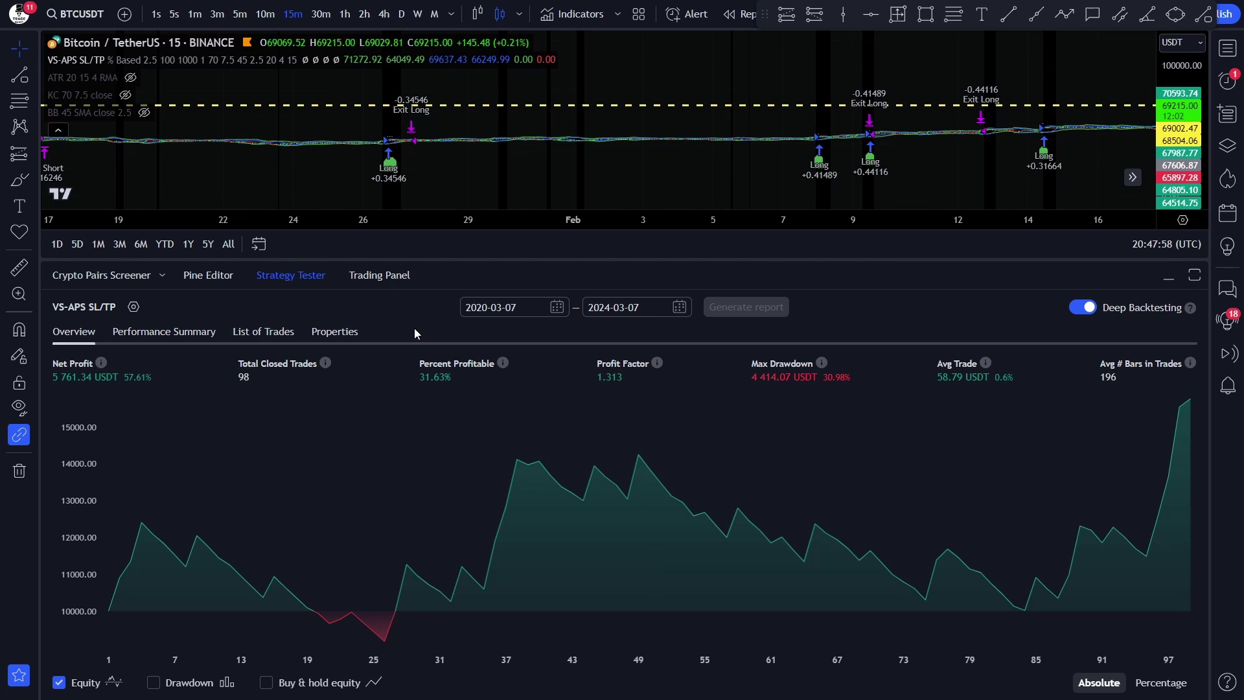
- Switch the chart to the 30-minute timeframe, generate its deep backtesting report and show the buy and hold equity curve
click(321, 14)
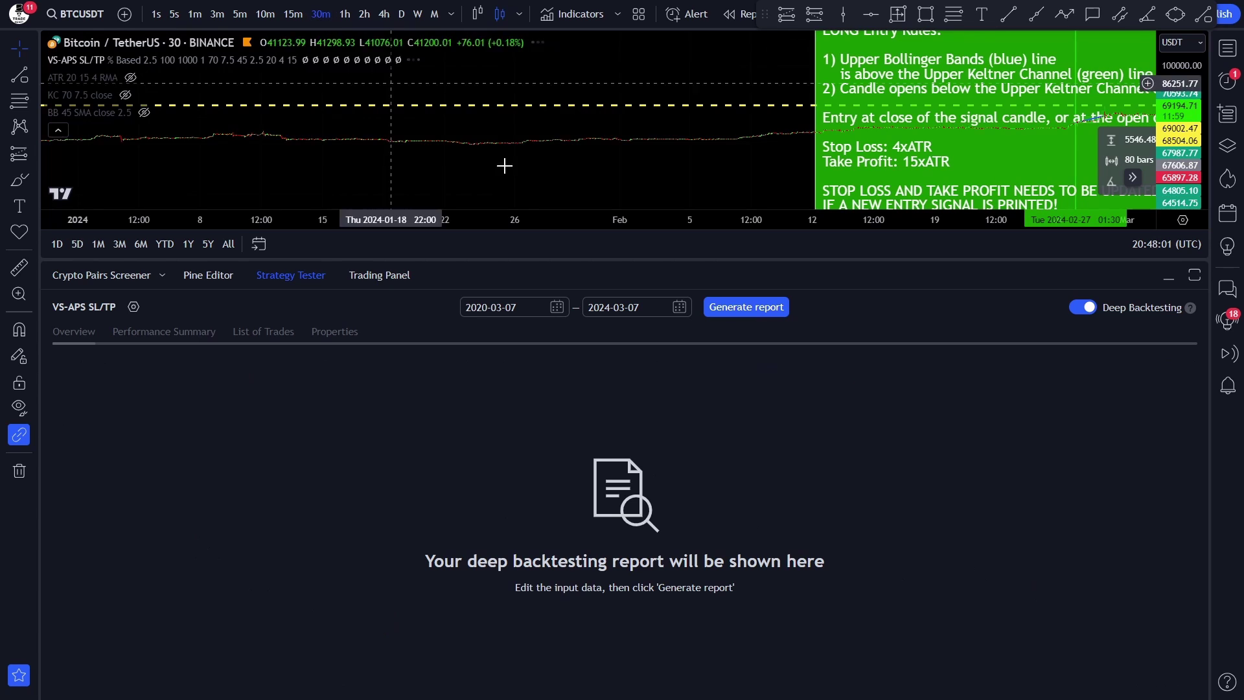
click(751, 308)
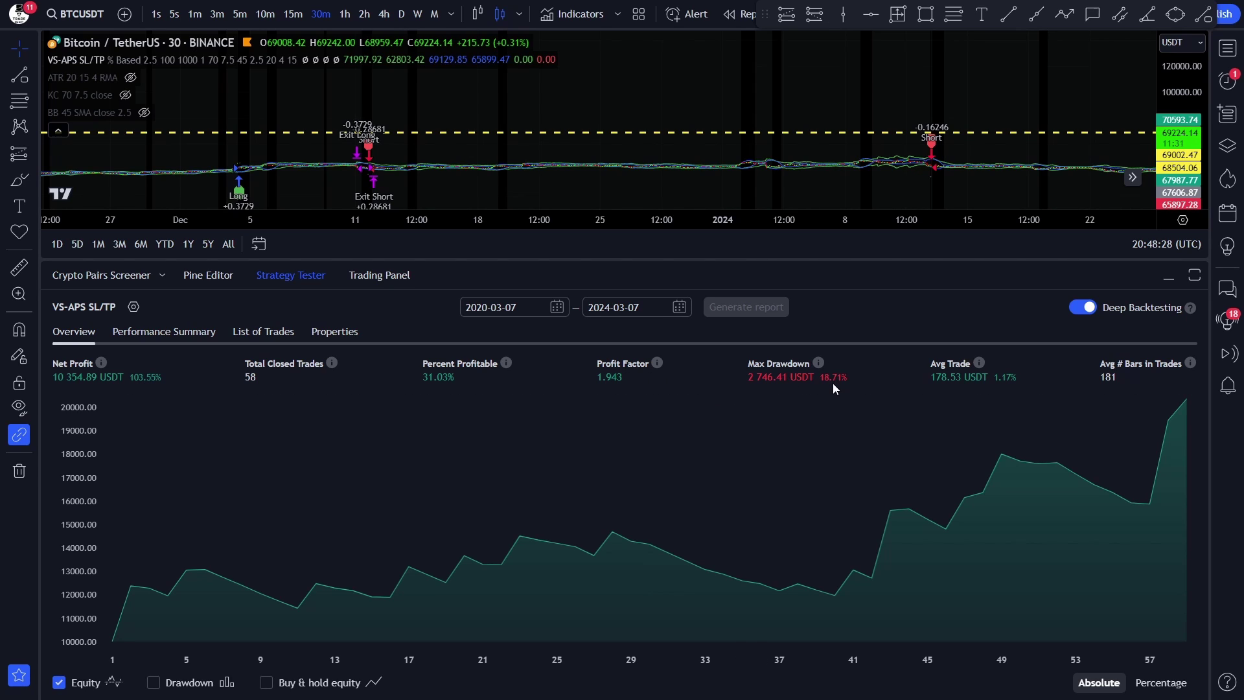
click(266, 683)
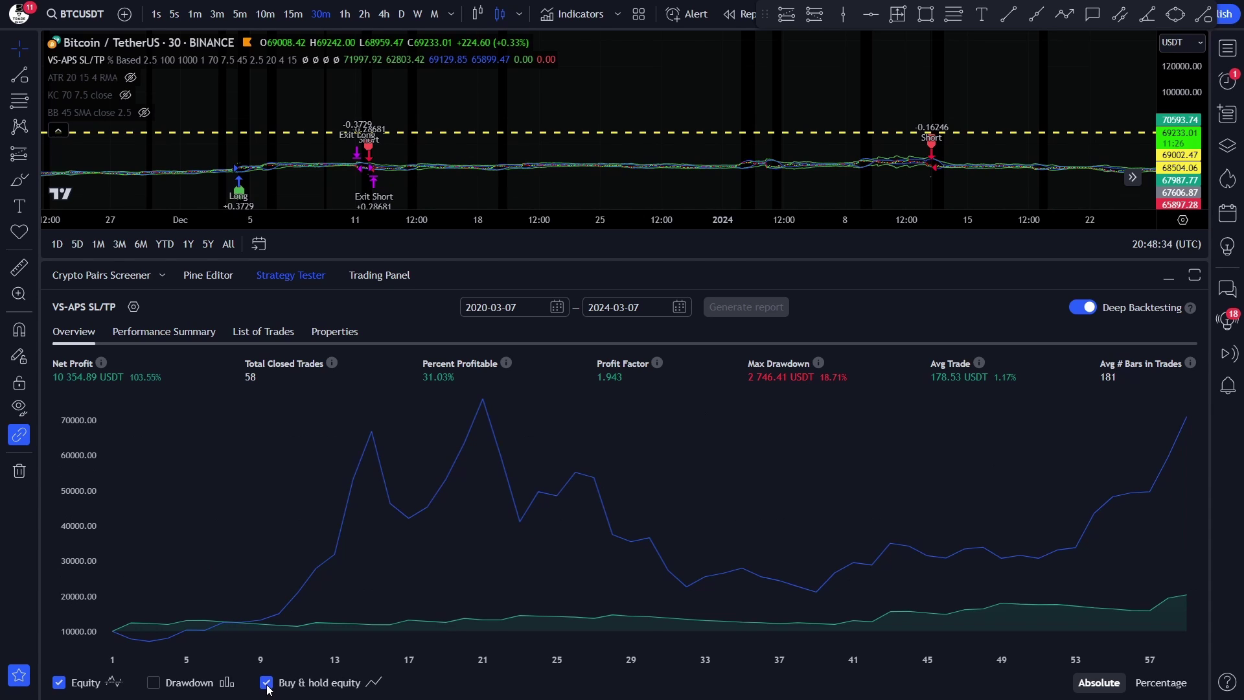
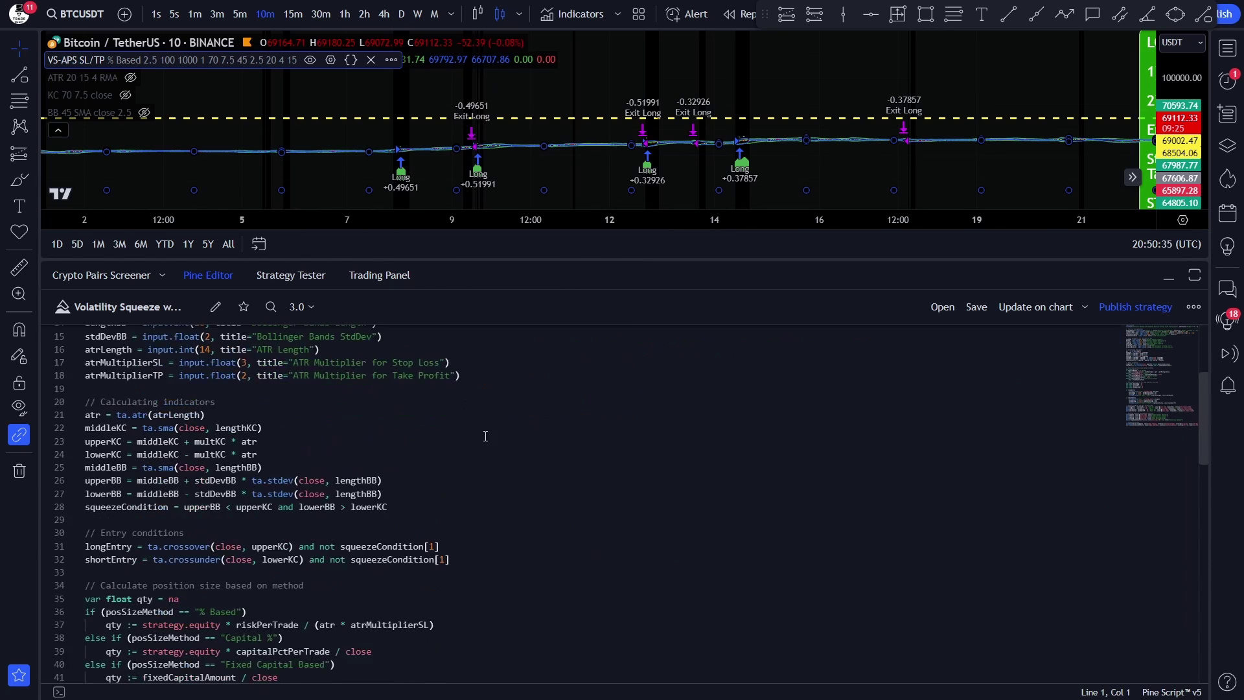
- Read through the volatility squeeze strategy's Pine Script code, from the indicator calculations to the plotted entries, and return to its beginning
scroll(499, 457, down, 10)
scroll(527, 514, up, 3)
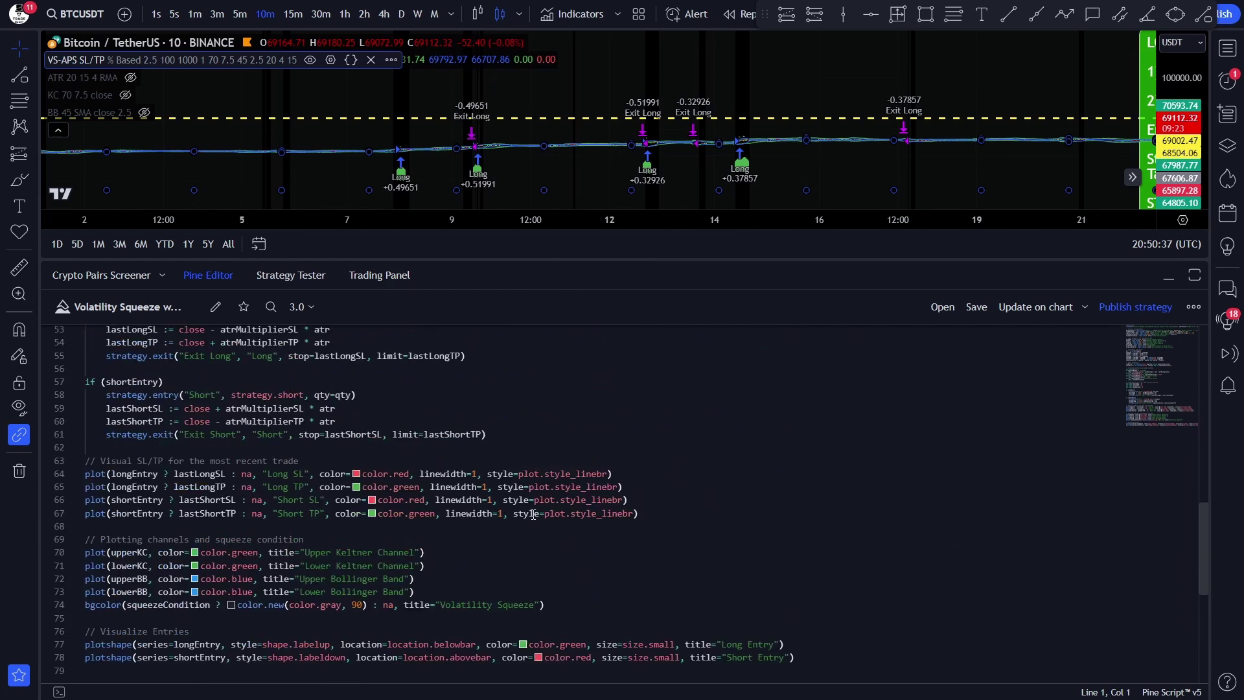
scroll(532, 514, up, 15)
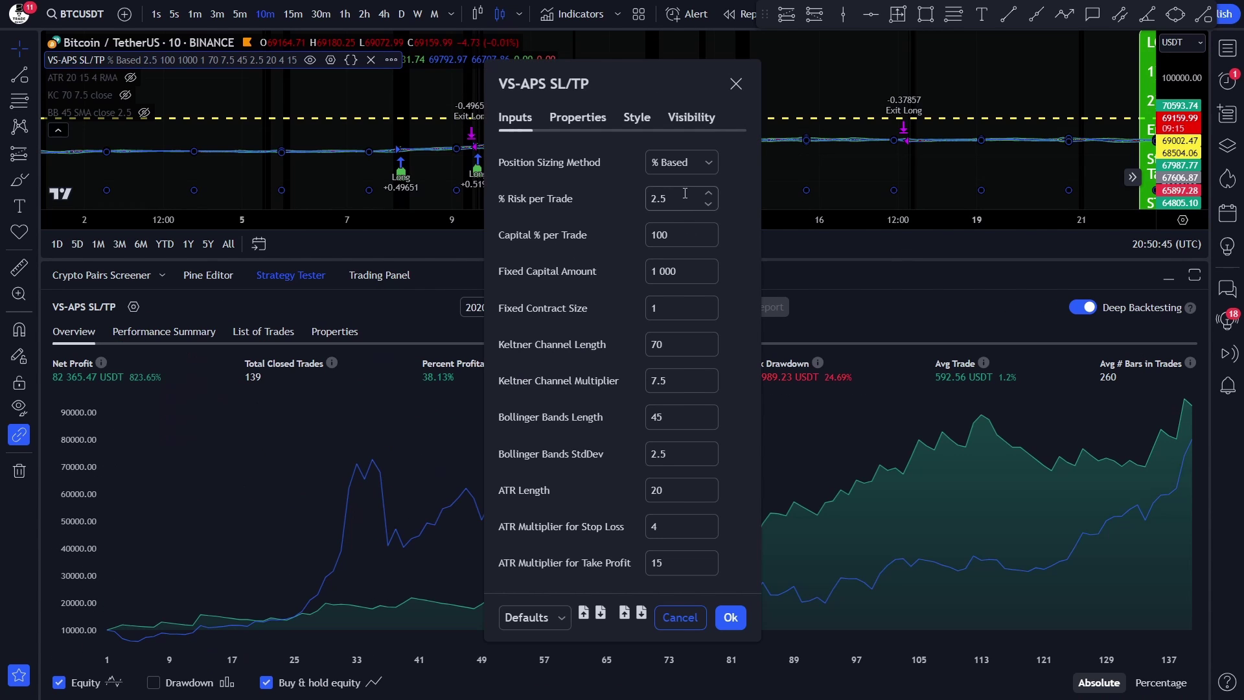
- Examine the VS-APS SL/TP strategy's position sizing methods and its risk, capital percentage and fixed capital inputs, keeping the % Based method
click(681, 163)
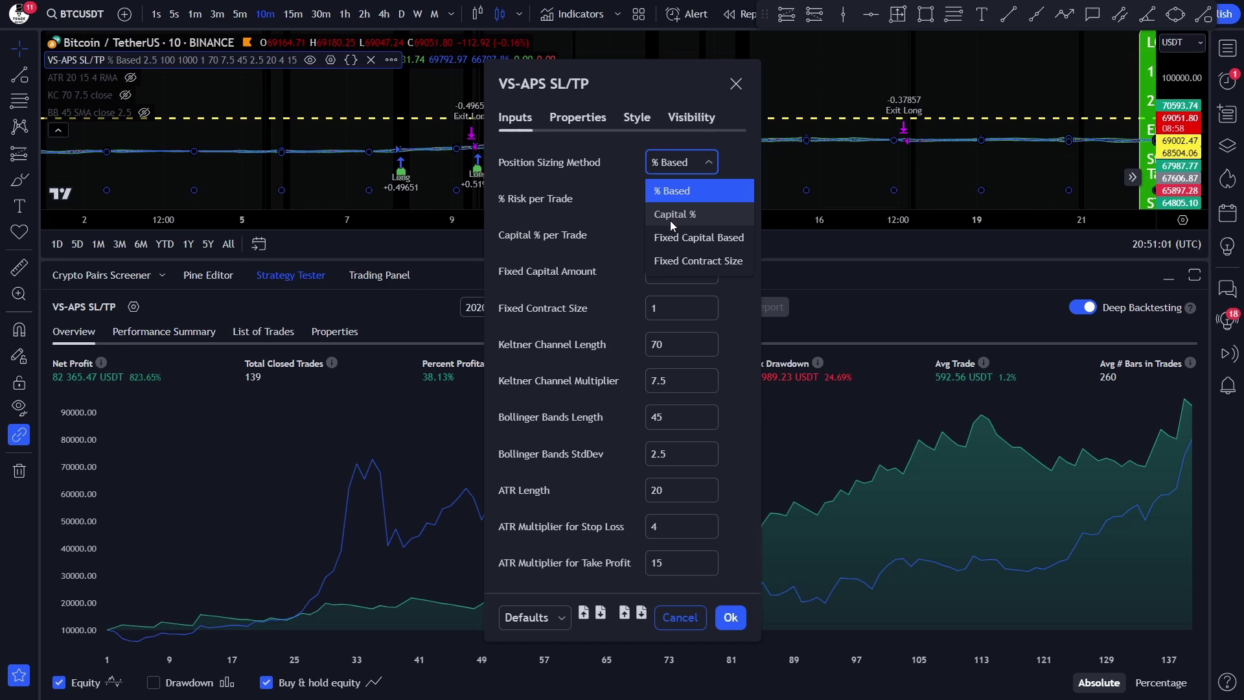
click(597, 192)
click(655, 198)
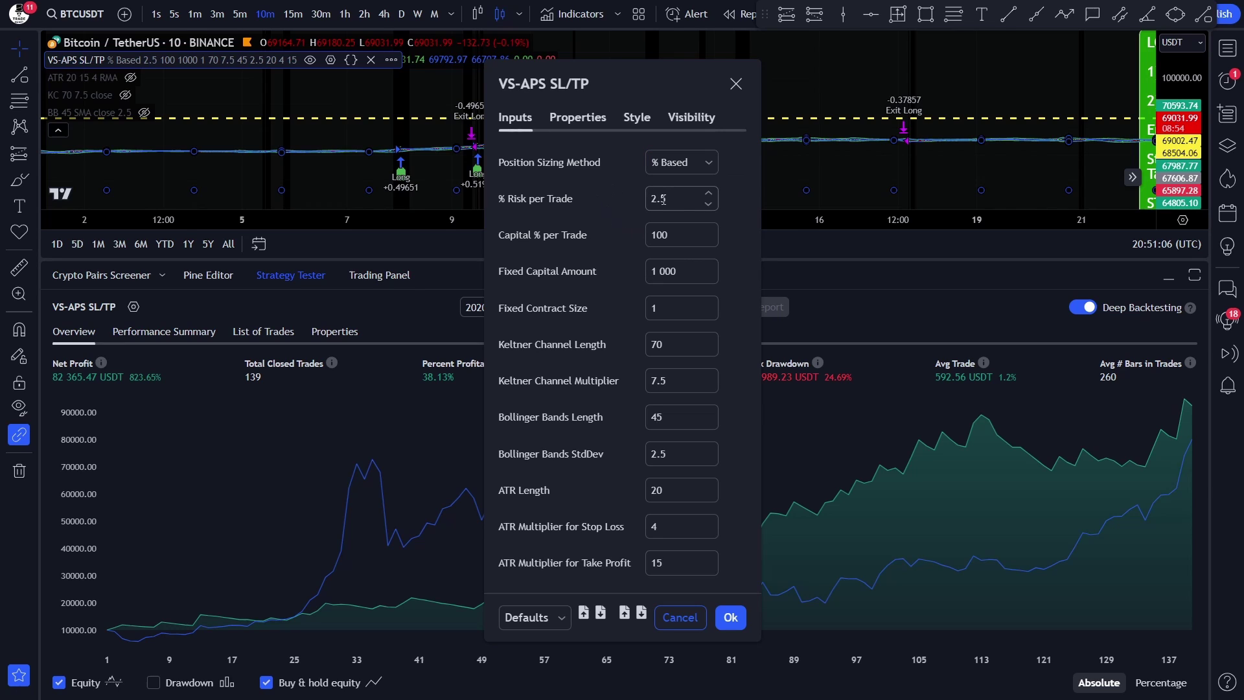
click(667, 240)
click(692, 277)
- Go through the strategy's contract size, Keltner Channel, Bollinger Bands and ATR inputs without changing them, and close the settings
key(Tab)
key(Tab)
key(Tab)
key(Tab)
key(Tab)
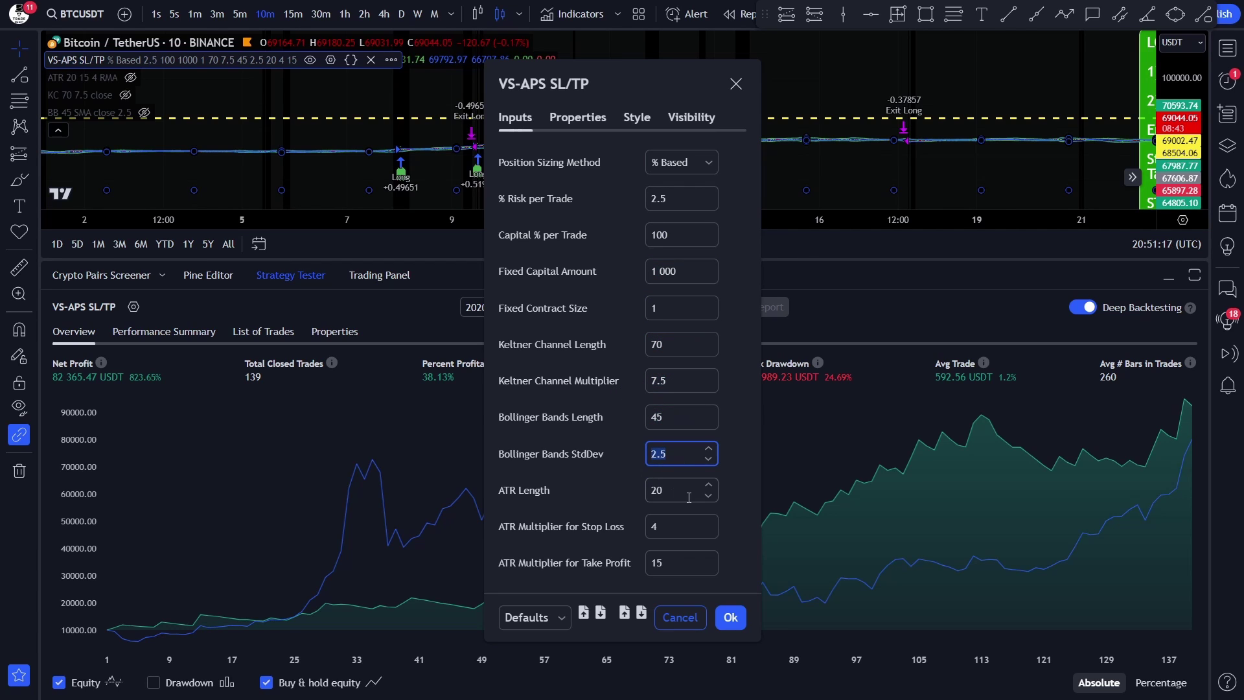
key(Tab)
click(659, 539)
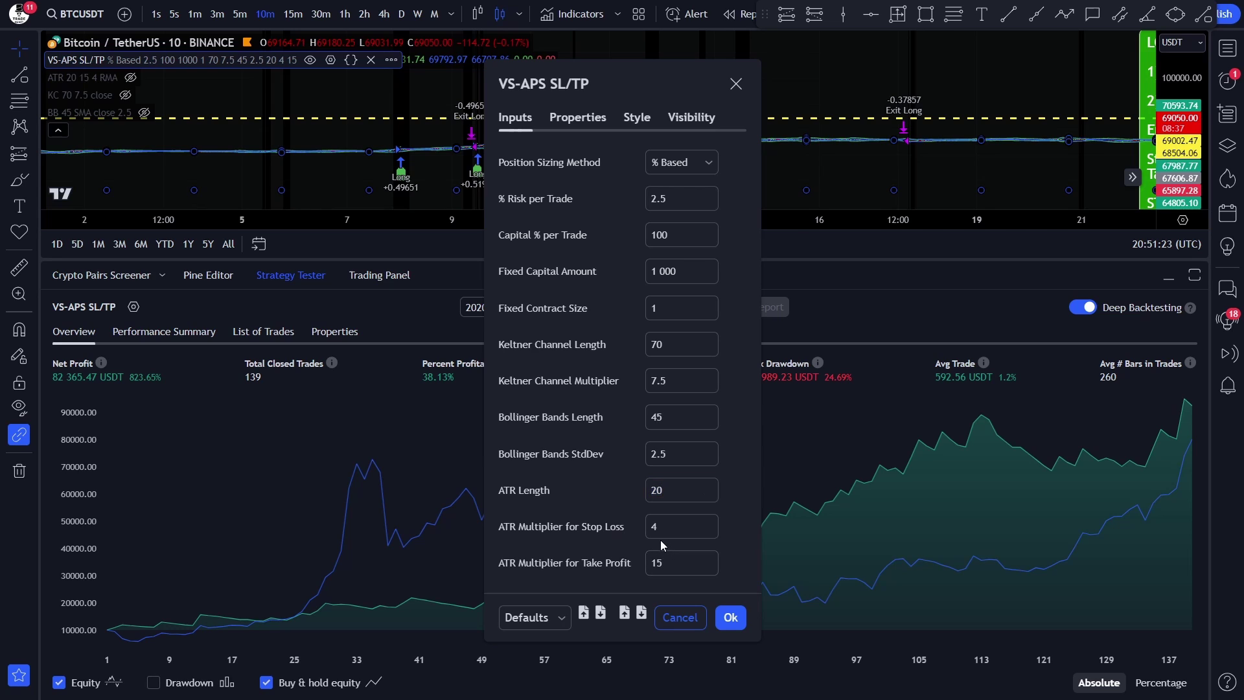
key(Return)
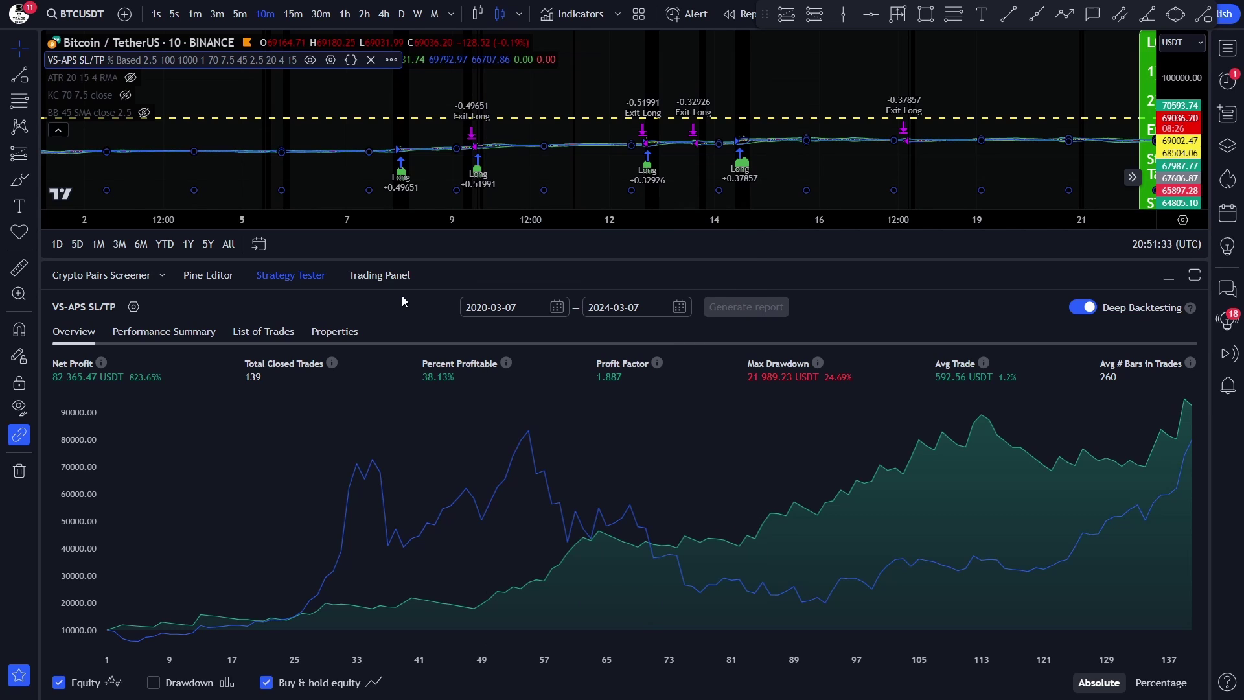